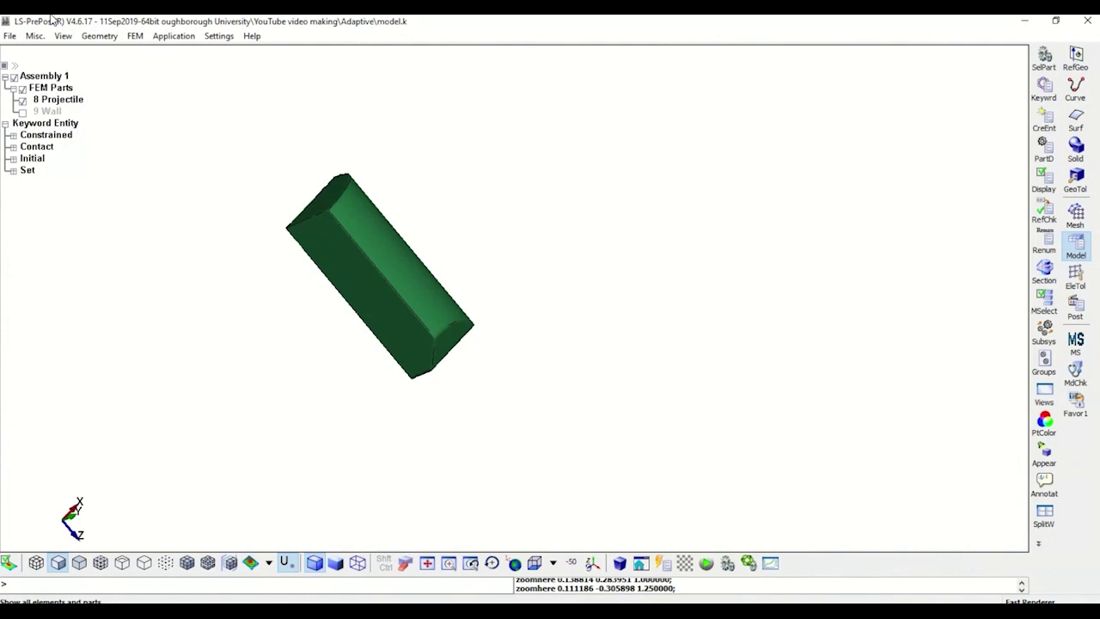
# Display the projectile with its element mesh lines.
pyautogui.keyDown('ctrl'); pyautogui.moveTo(238, 246); pyautogui.dragTo(489, 266); pyautogui.keyUp('ctrl')
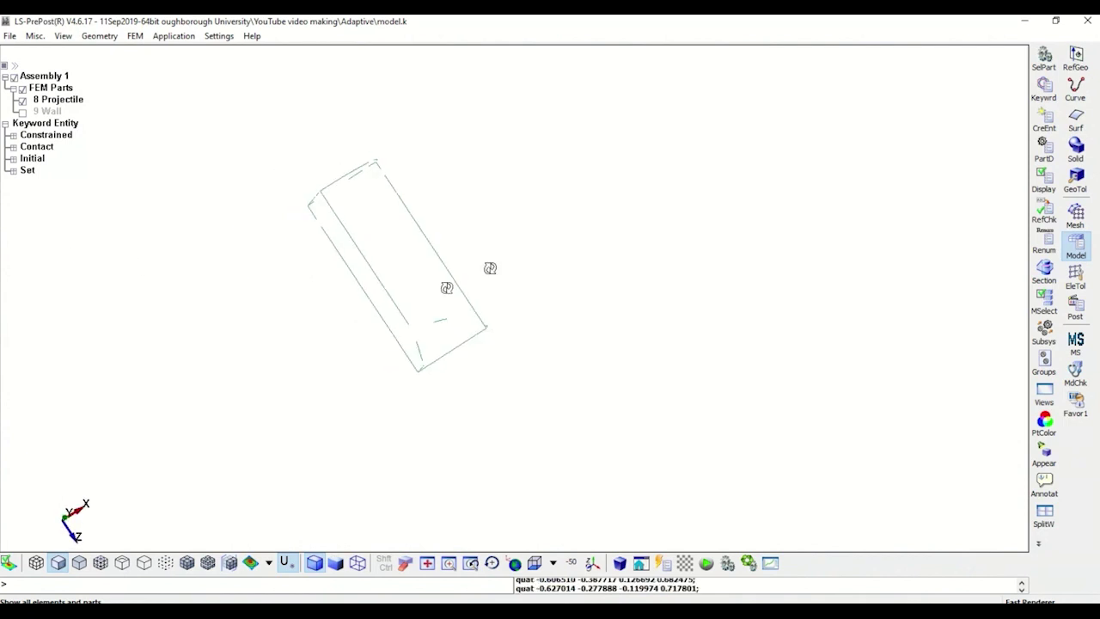
pyautogui.click(36, 564)
pyautogui.scroll(2, 404, 270)
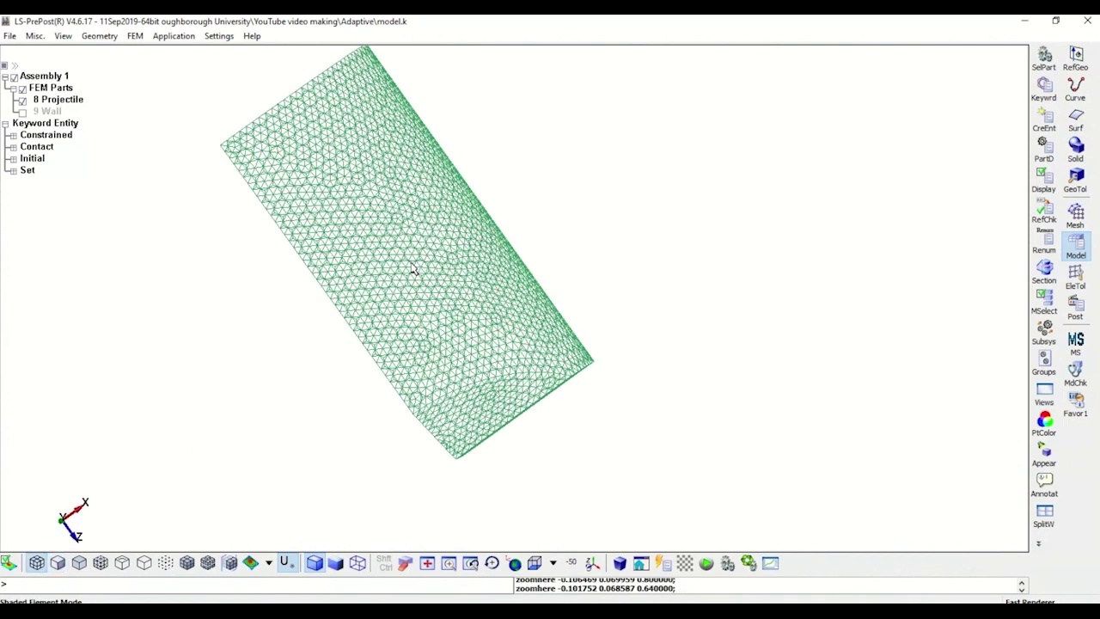
pyautogui.scroll(1, 490, 391)
pyautogui.scroll(-2, 473, 271)
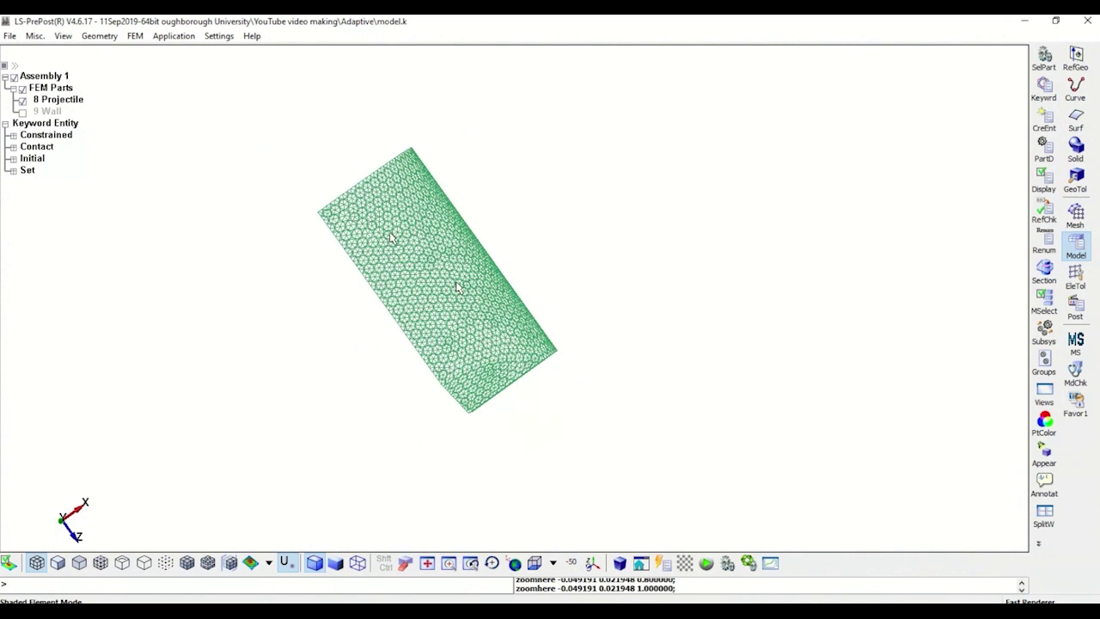
# Identify a single element on the projectile's side surface with the element identification tool.
pyautogui.click(138, 38)
pyautogui.moveTo(219, 98)
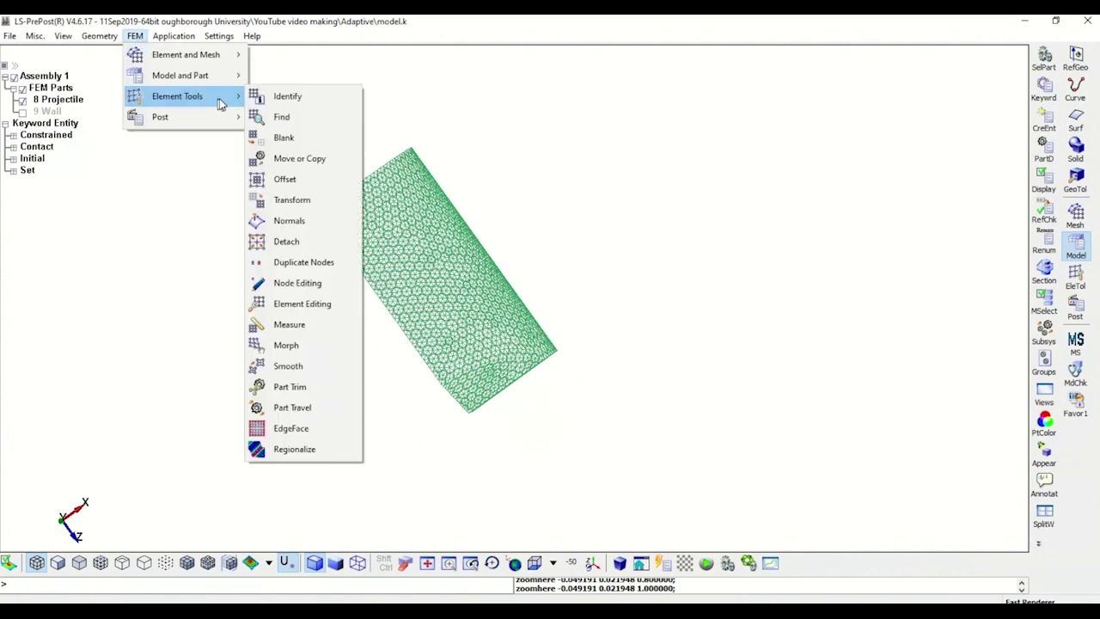
pyautogui.click(305, 99)
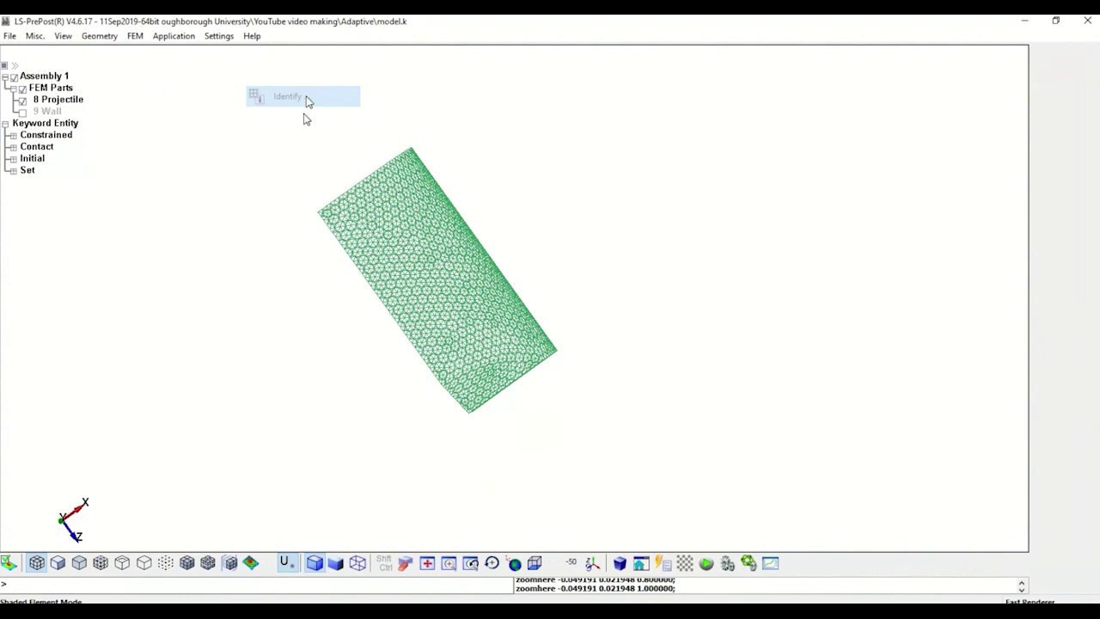
pyautogui.moveTo(567, 77); pyautogui.dragTo(628, 80)
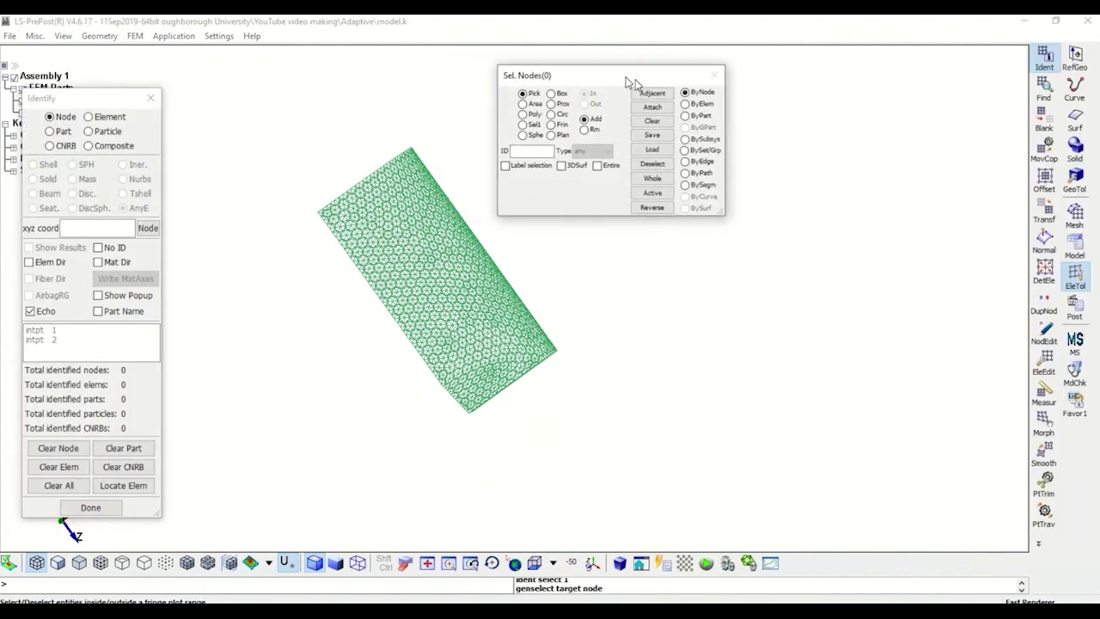
pyautogui.click(689, 104)
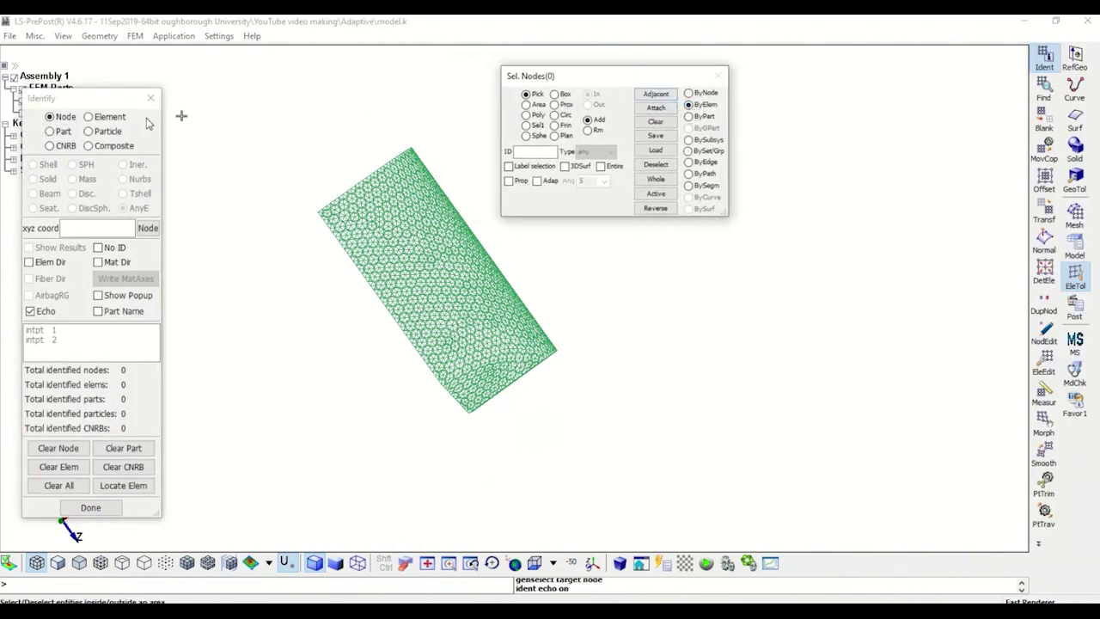
pyautogui.click(102, 116)
pyautogui.click(378, 227)
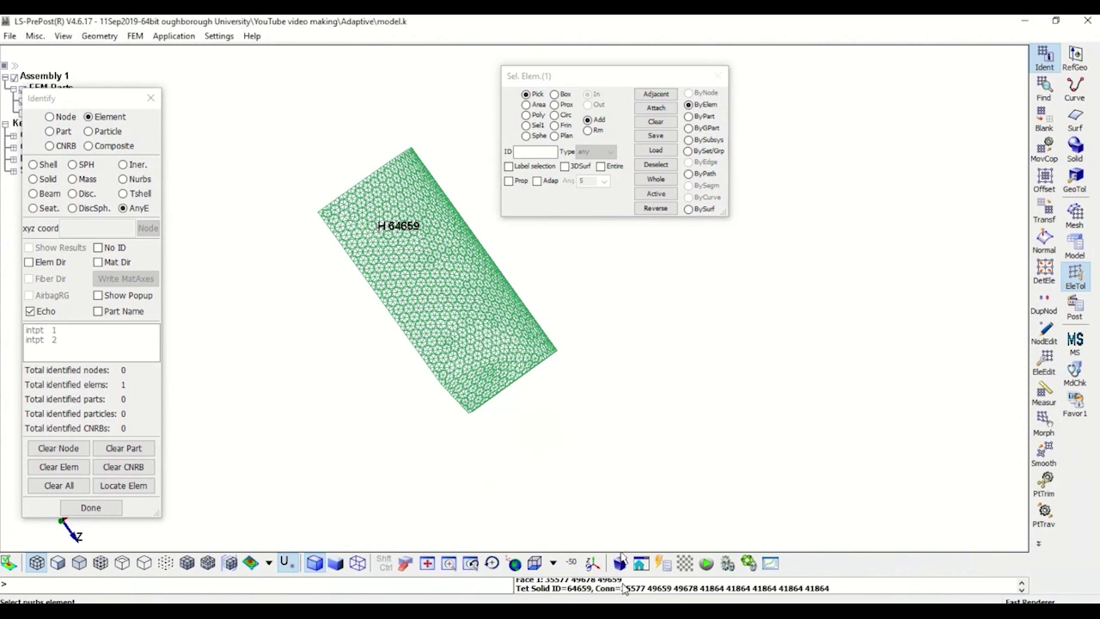
# Check the identified element's type in the full message log, then close the log.
pyautogui.click(574, 591)
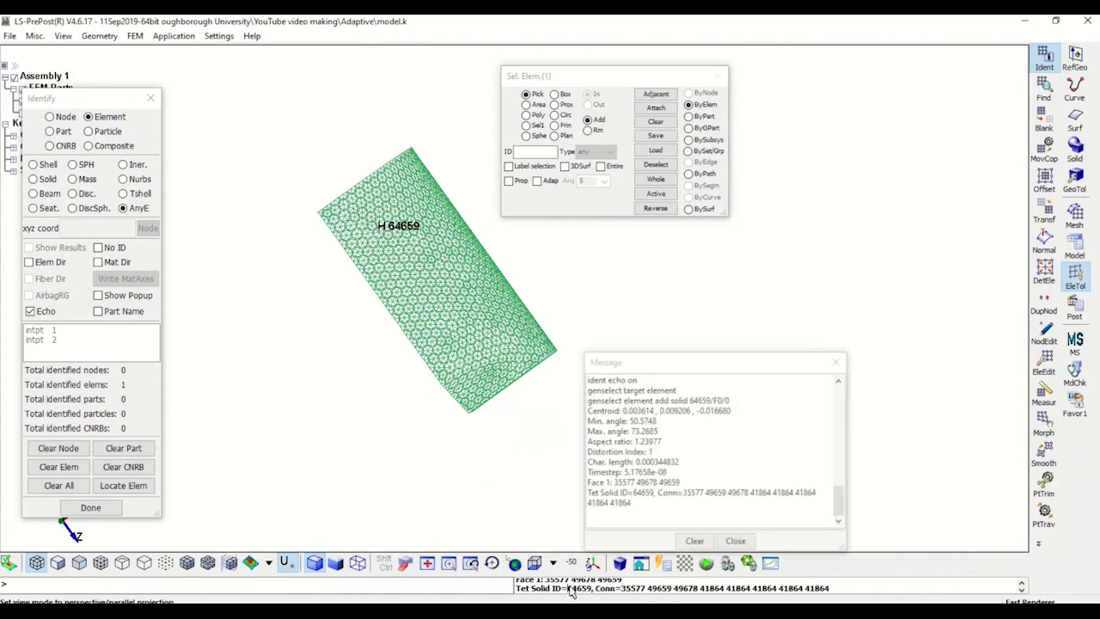
pyautogui.click(617, 494)
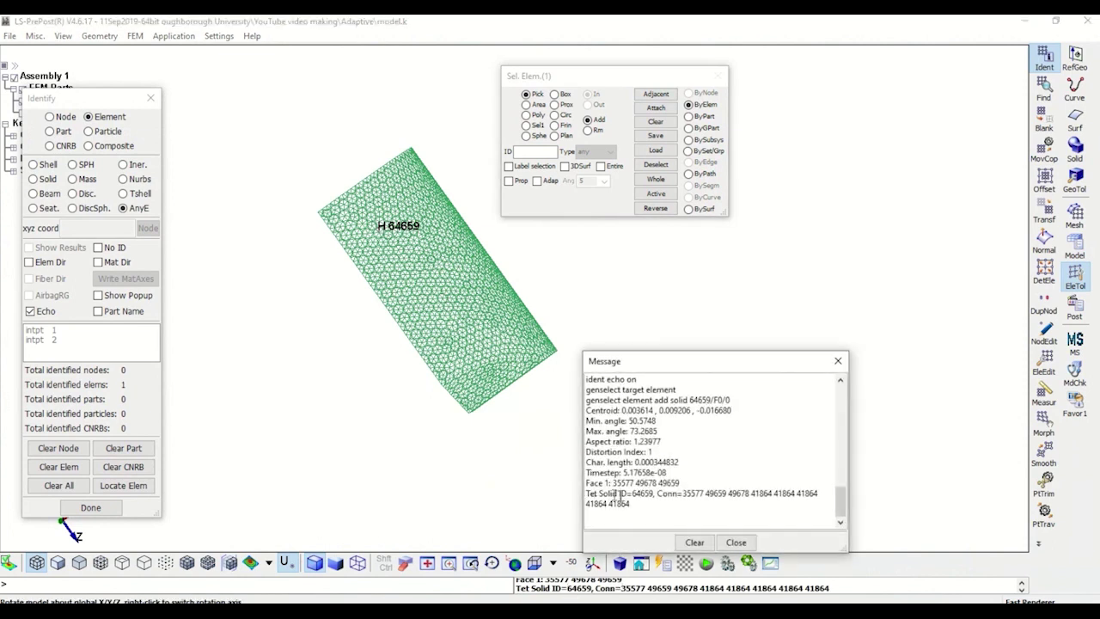
pyautogui.moveTo(619, 494); pyautogui.dragTo(586, 494)
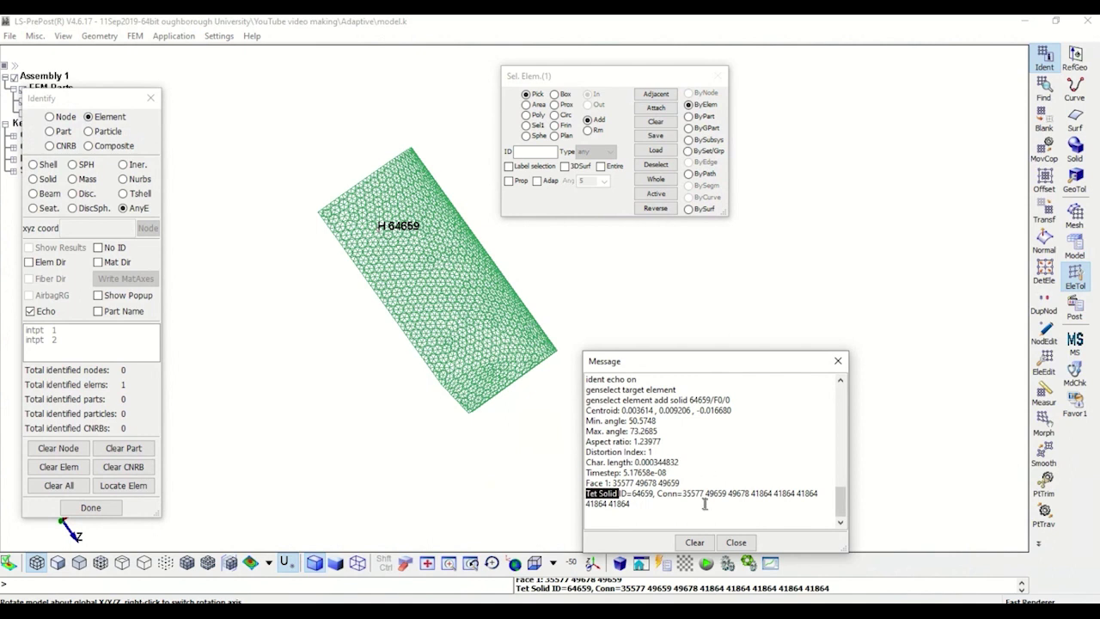
pyautogui.click(836, 364)
# Review the available solid element generation methods, including Tet10_to_Tet4, and close element generation without creating anything.
pyautogui.click(1076, 221)
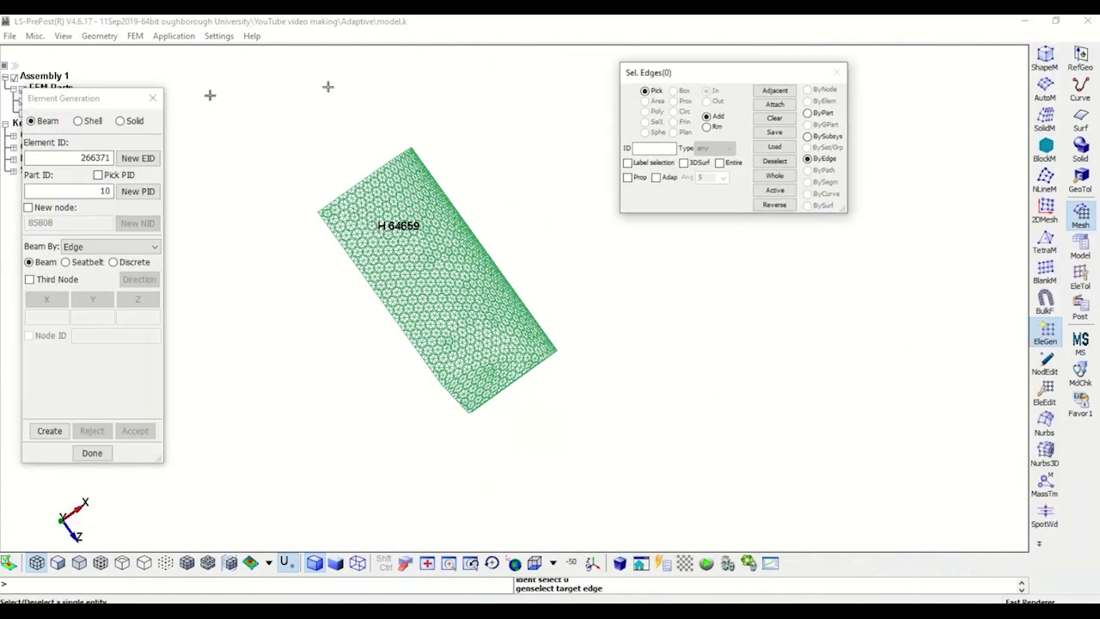
pyautogui.click(121, 121)
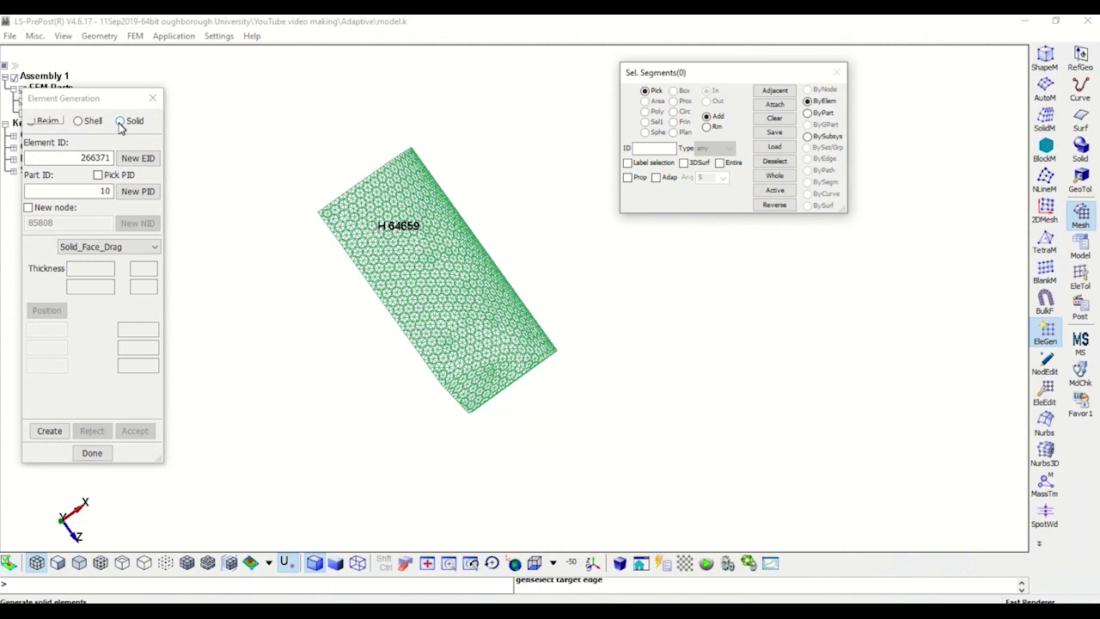
pyautogui.click(140, 246)
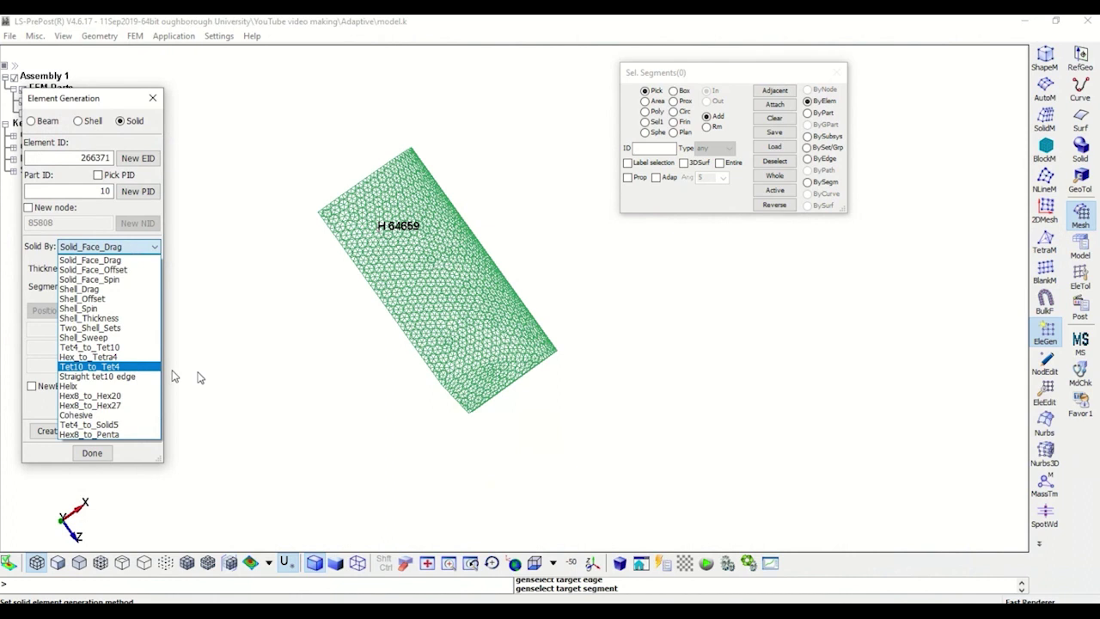
pyautogui.click(245, 317)
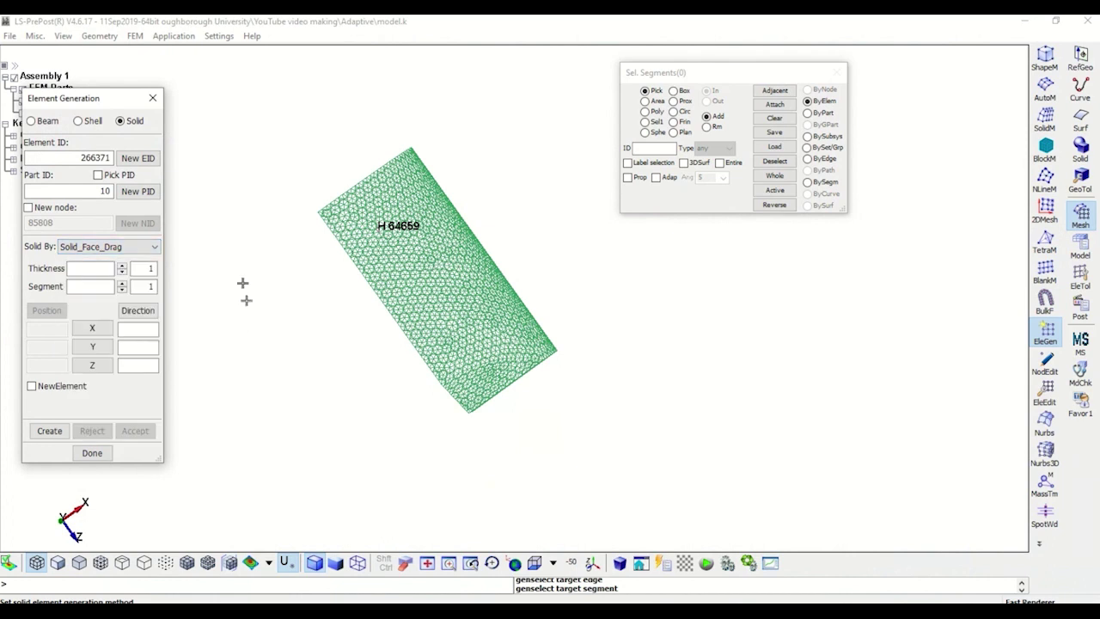
pyautogui.click(154, 100)
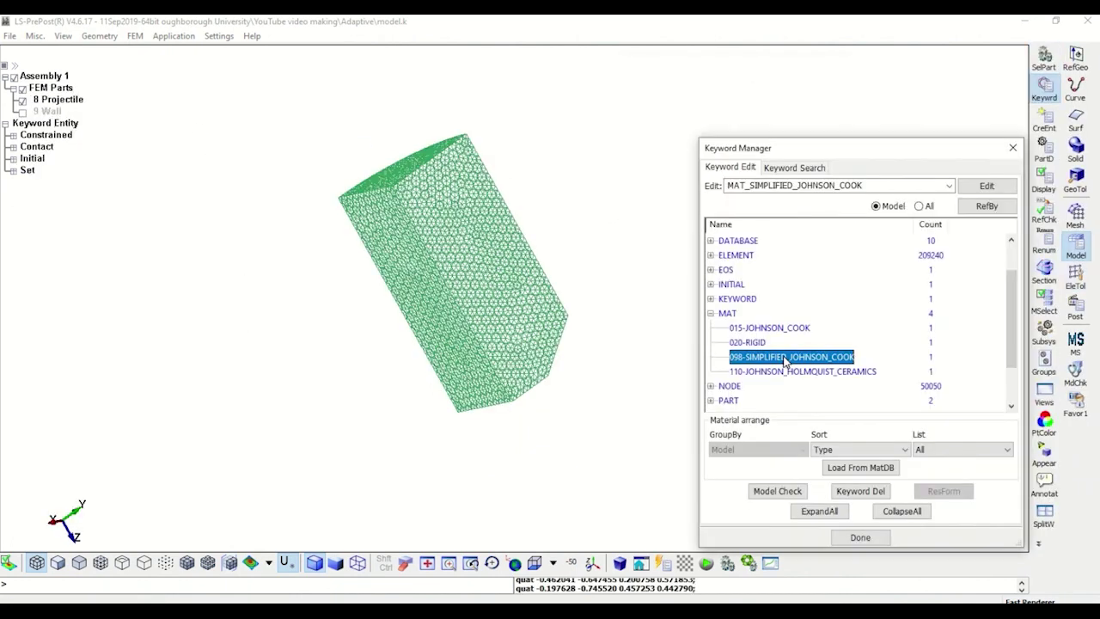
# Review the Steel-4340 card of MAT_SIMPLIFIED_JOHNSON_COOK beside the projectile mesh, then close it.
pyautogui.doubleClick(784, 356)
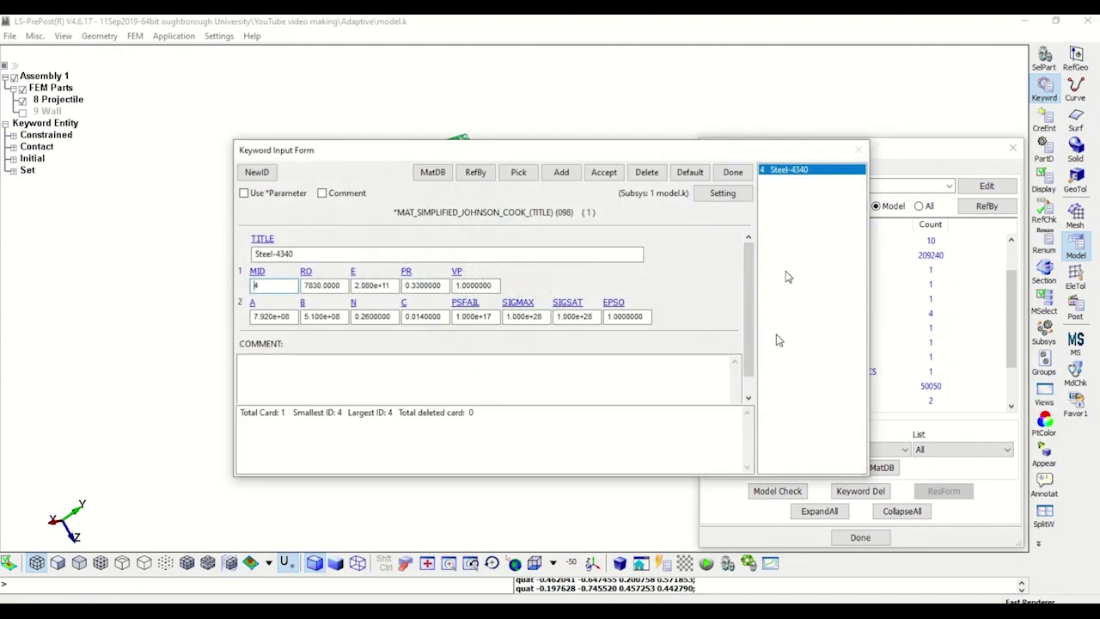
pyautogui.doubleClick(255, 286)
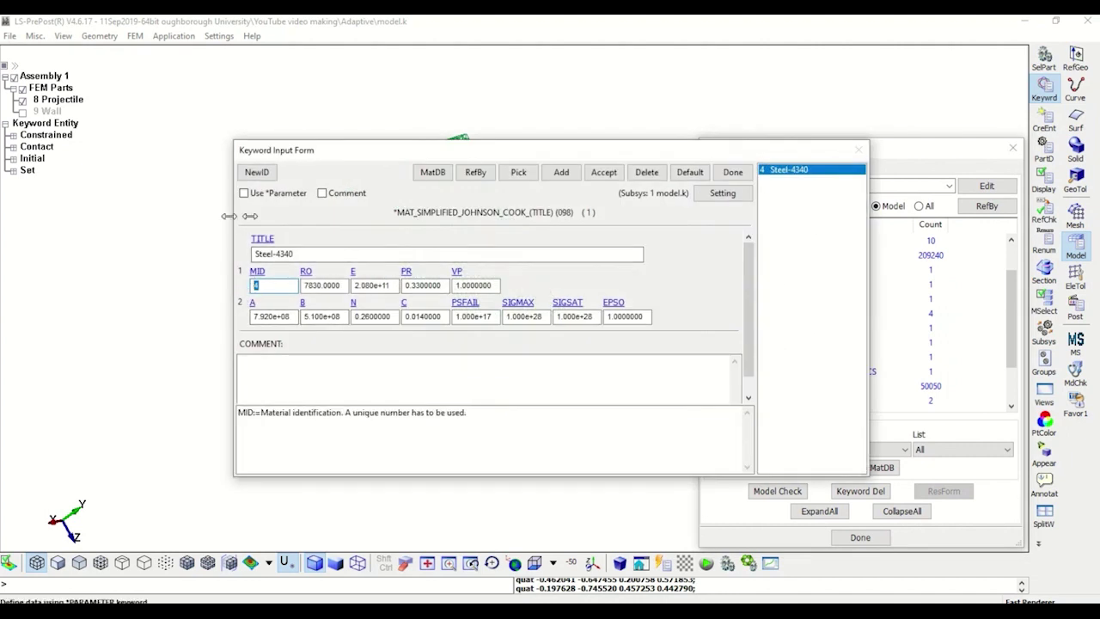
pyautogui.moveTo(227, 216); pyautogui.dragTo(245, 215)
pyautogui.moveTo(513, 152); pyautogui.dragTo(851, 59)
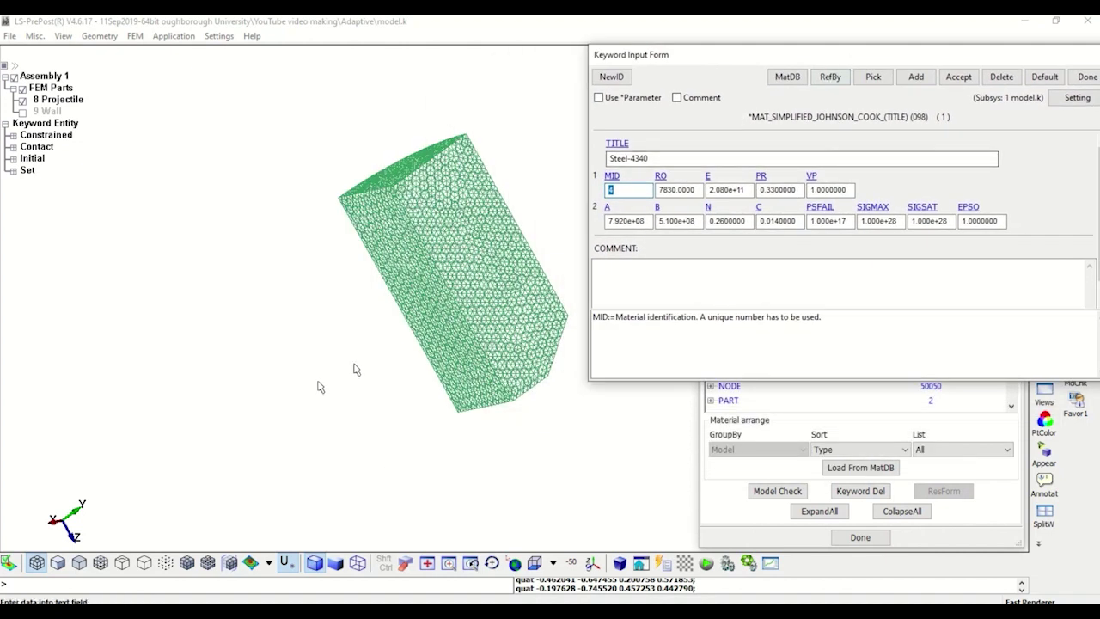
pyautogui.scroll(-4, 302, 388)
pyautogui.scroll(6, 472, 366)
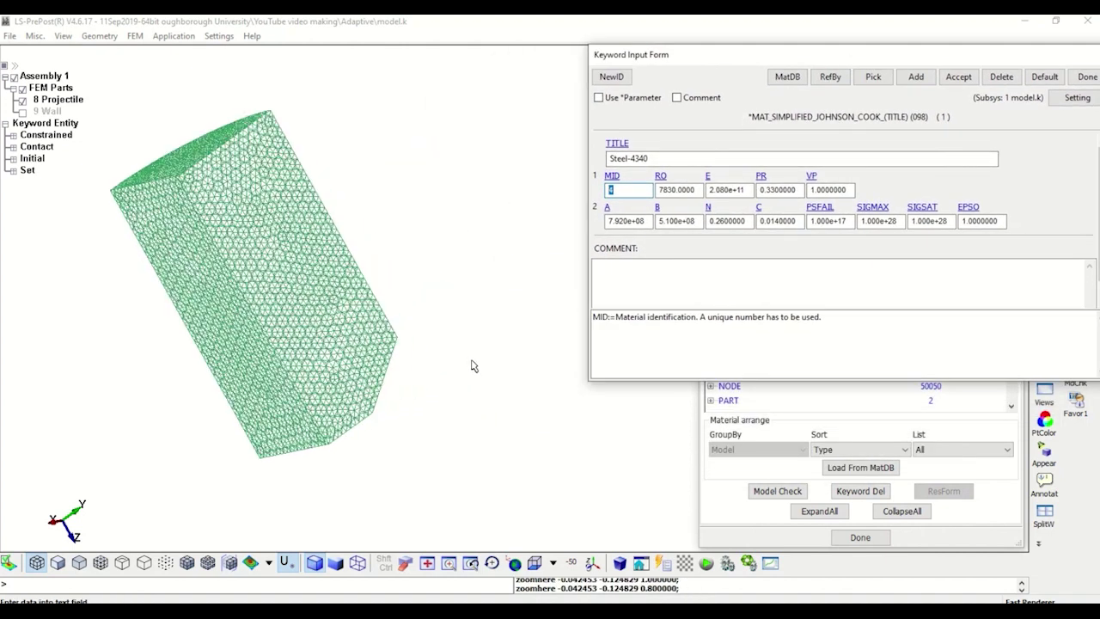
pyautogui.moveTo(772, 62); pyautogui.dragTo(606, 82)
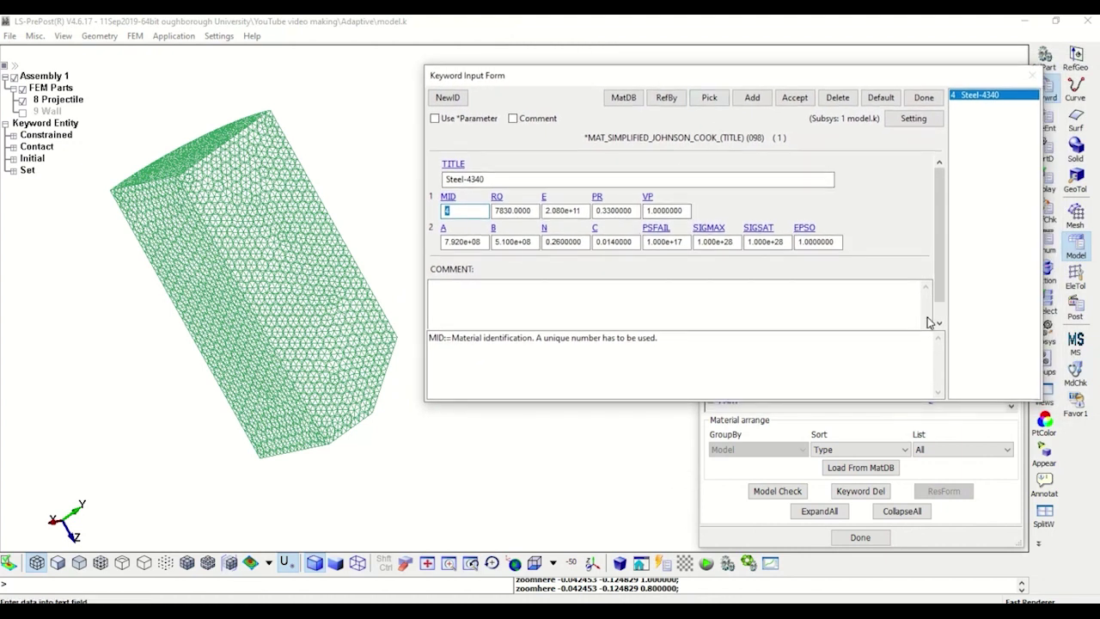
pyautogui.click(923, 97)
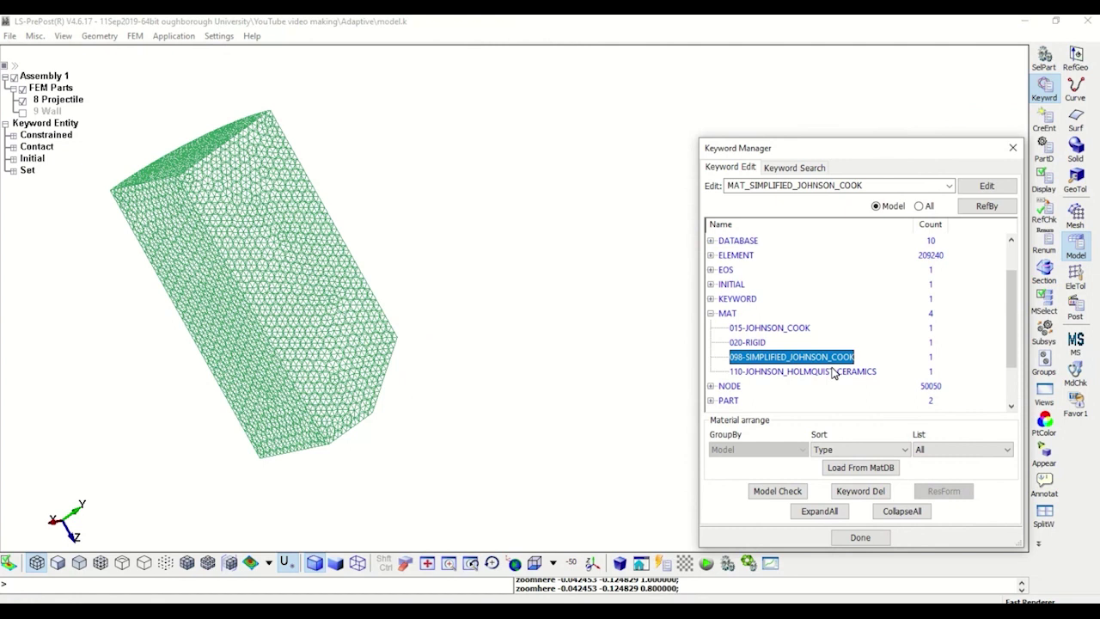
# Show the Wall part and review its MAT_RIGID material card, then close the card.
pyautogui.click(750, 344)
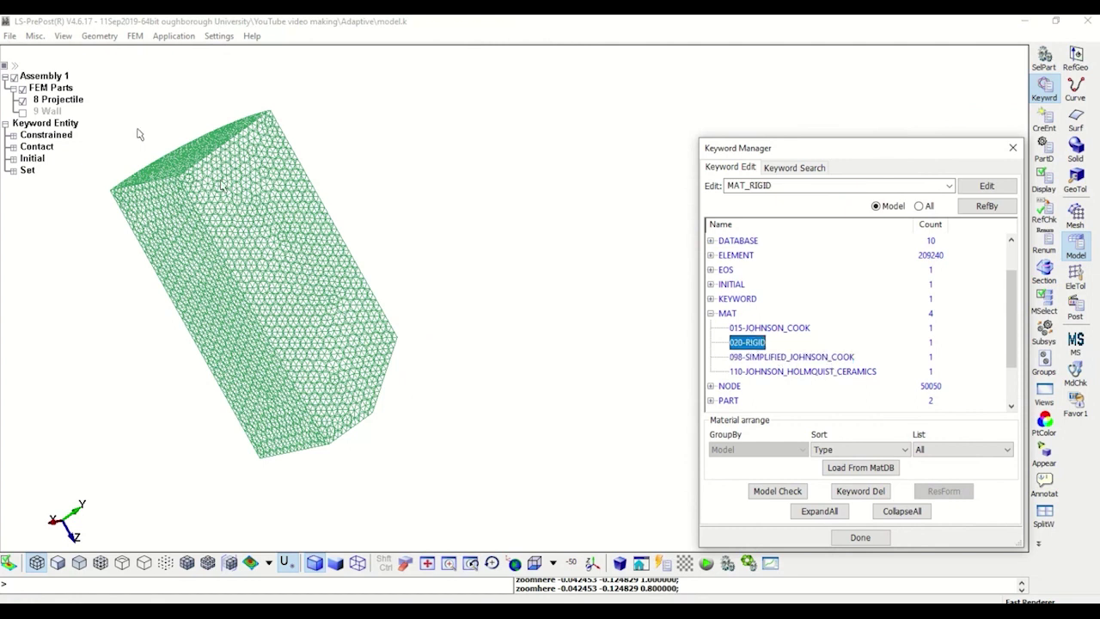
pyautogui.click(22, 111)
pyautogui.doubleClick(747, 342)
pyautogui.moveTo(554, 153); pyautogui.dragTo(760, 46)
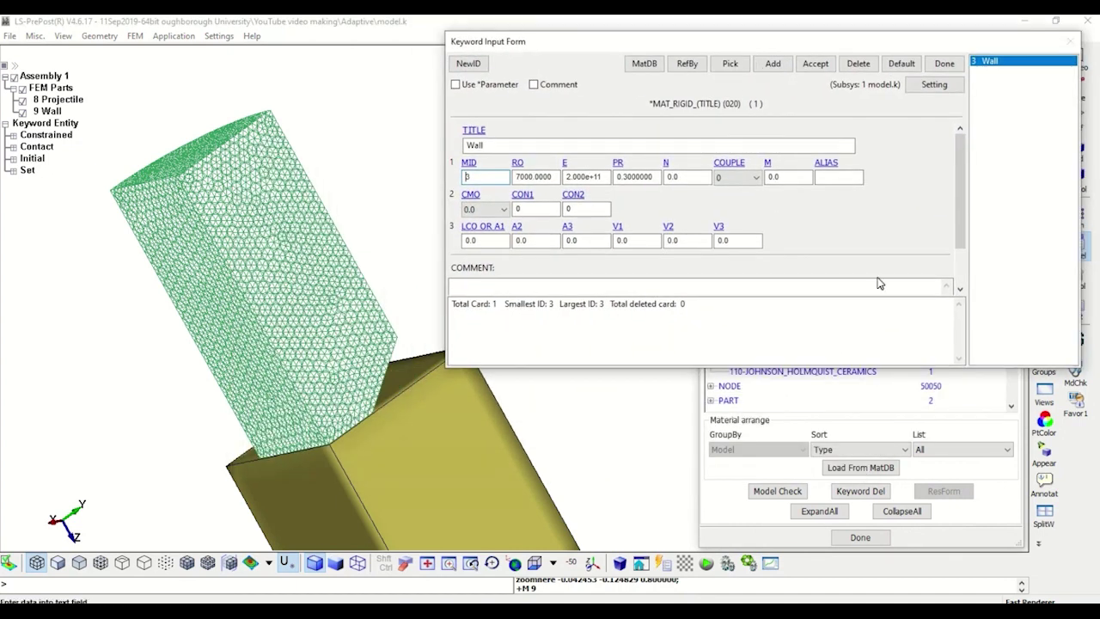
pyautogui.click(944, 65)
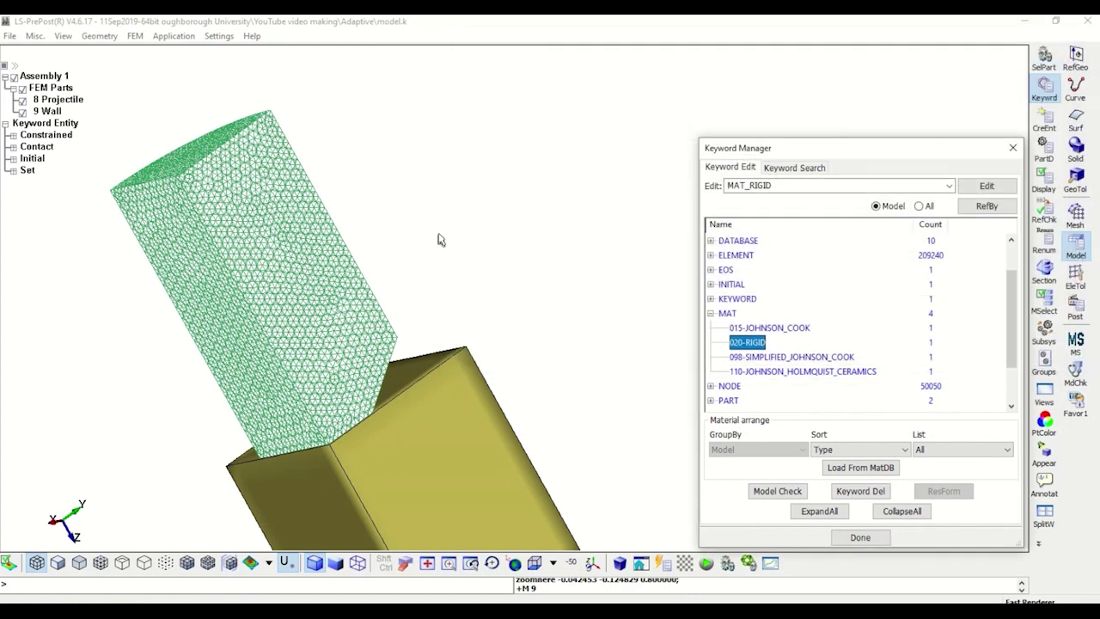
# Inspect the Wall part in mesh display, then hide it so only the projectile is shown.
pyautogui.scroll(-2, 442, 238)
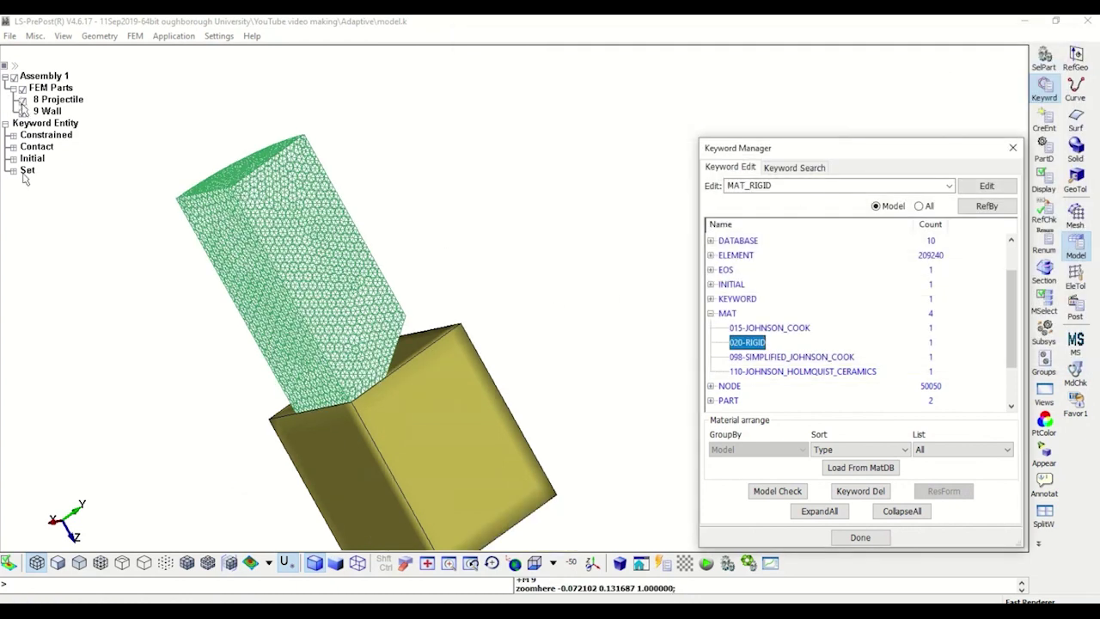
pyautogui.click(39, 569)
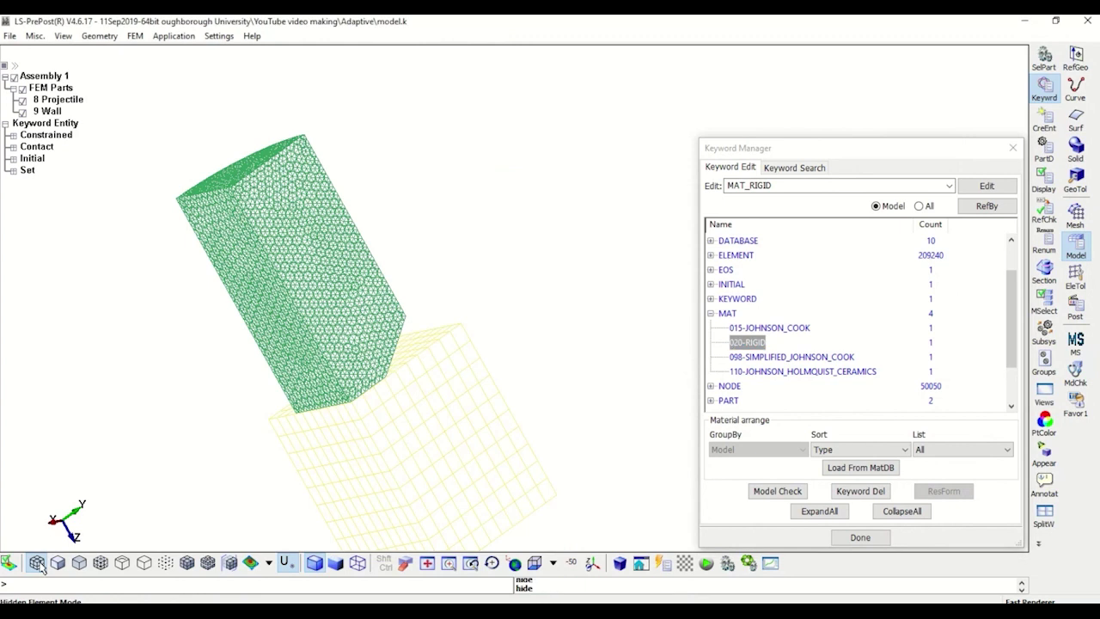
pyautogui.click(24, 113)
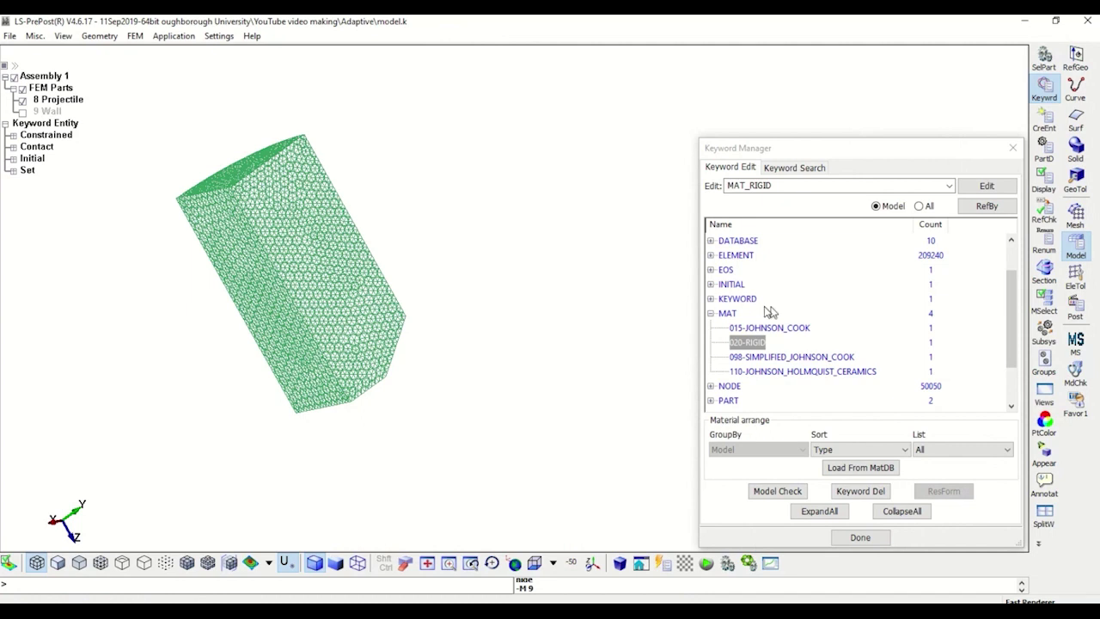
# Collapse the material keywords and open the SECTION_SOLID cards, placing the form clear of the projectile.
pyautogui.click(728, 312)
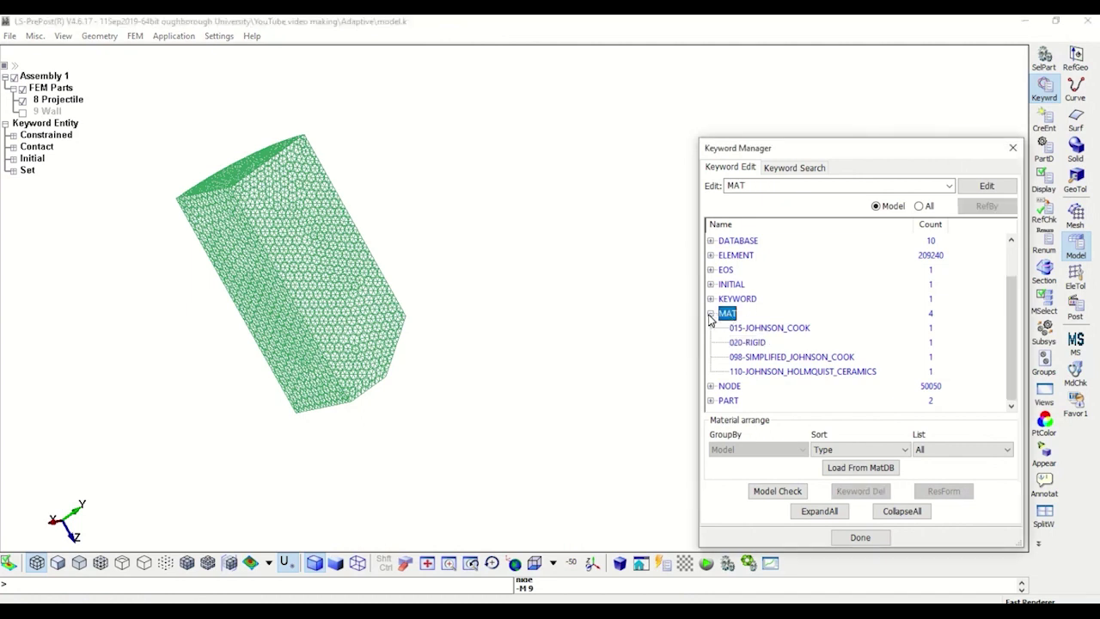
pyautogui.click(710, 312)
pyautogui.click(709, 356)
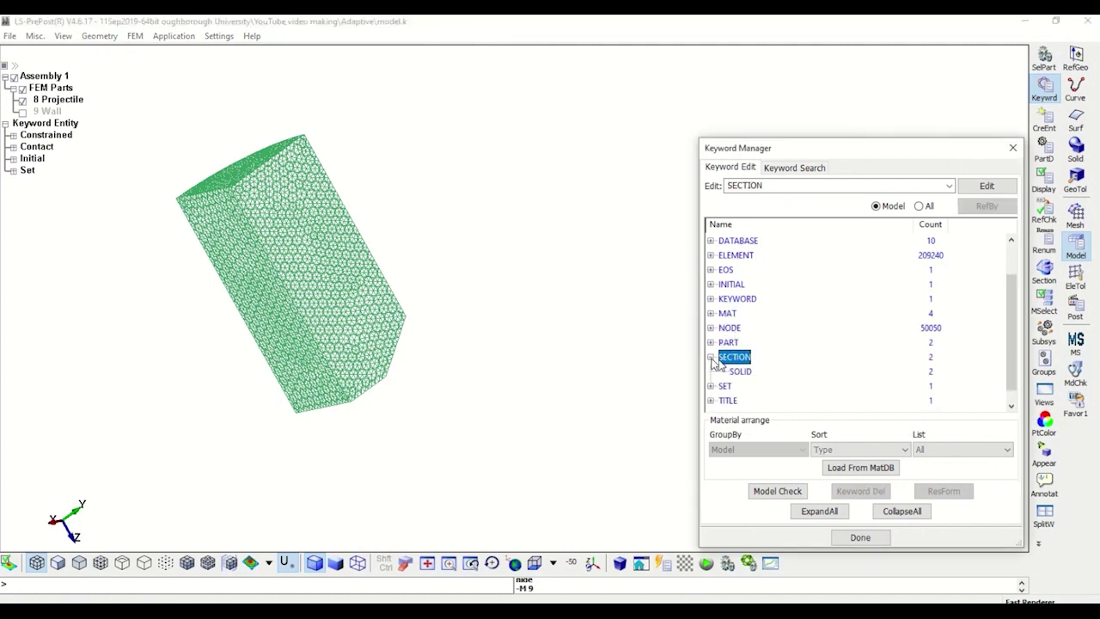
pyautogui.click(741, 371)
pyautogui.doubleClick(741, 371)
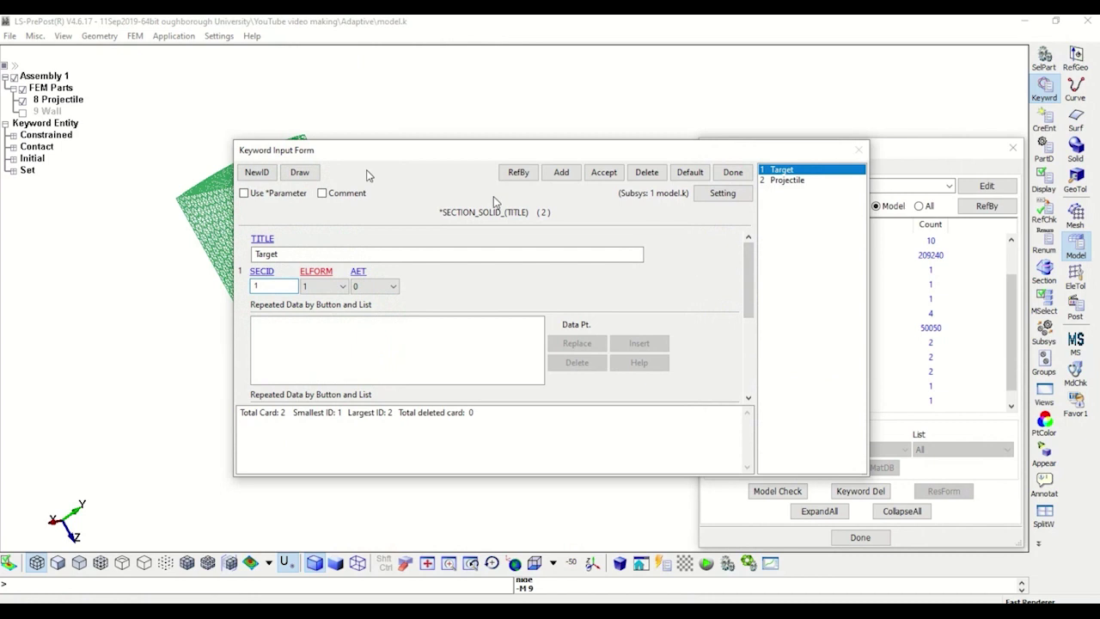
pyautogui.moveTo(236, 218); pyautogui.dragTo(256, 215)
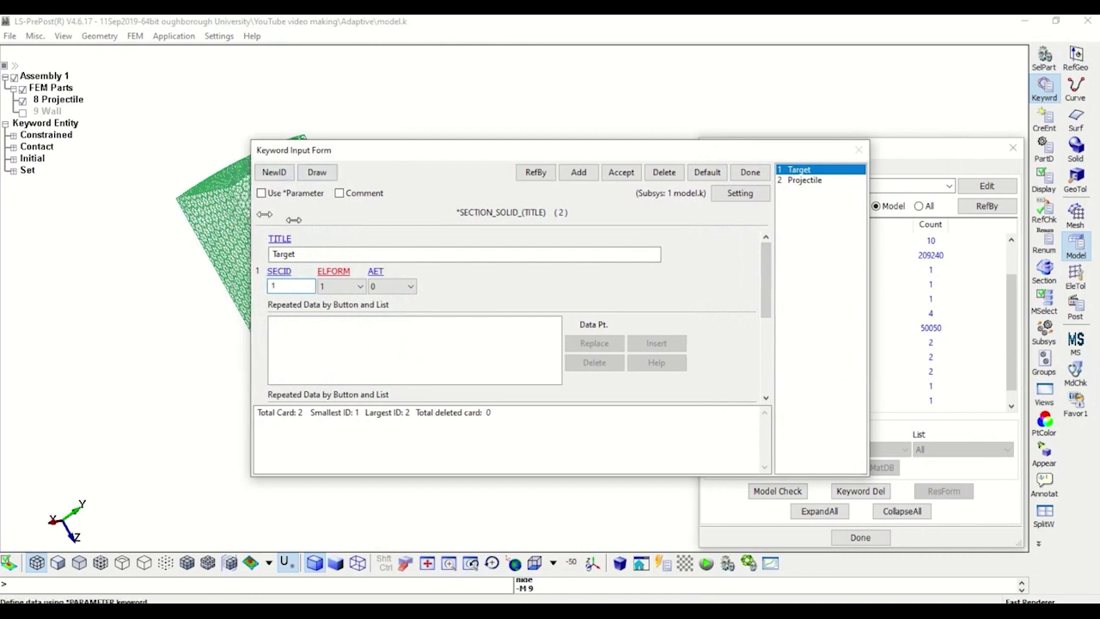
pyautogui.moveTo(516, 152); pyautogui.dragTo(726, 64)
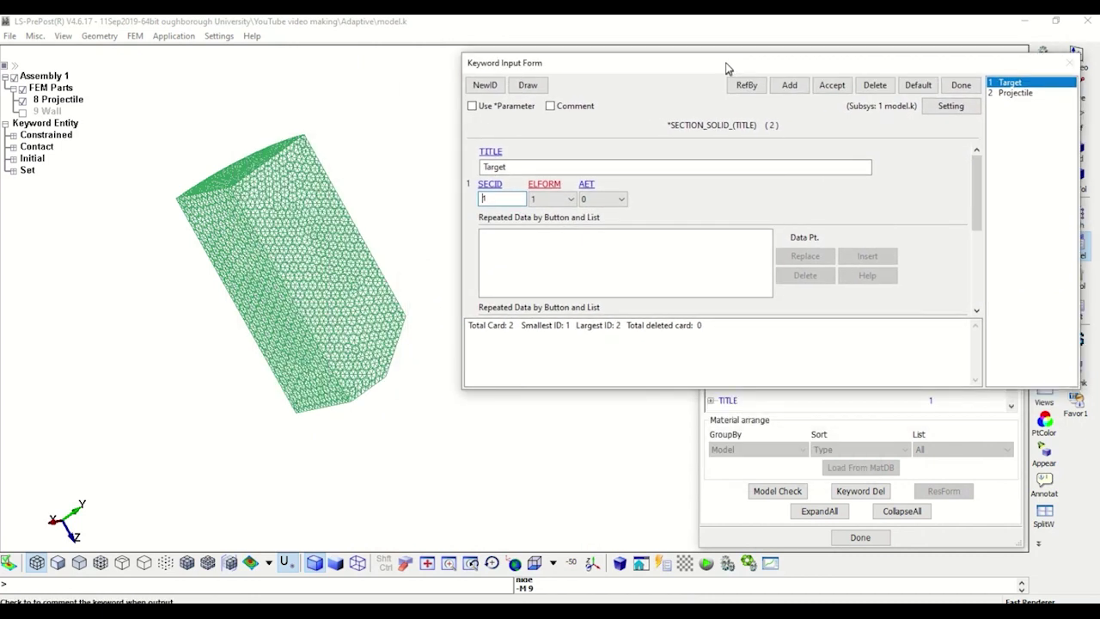
# Examine the element formulation (ELFORM) options of the Projectile solid section without changing the selection.
pyautogui.click(1021, 92)
pyautogui.click(570, 199)
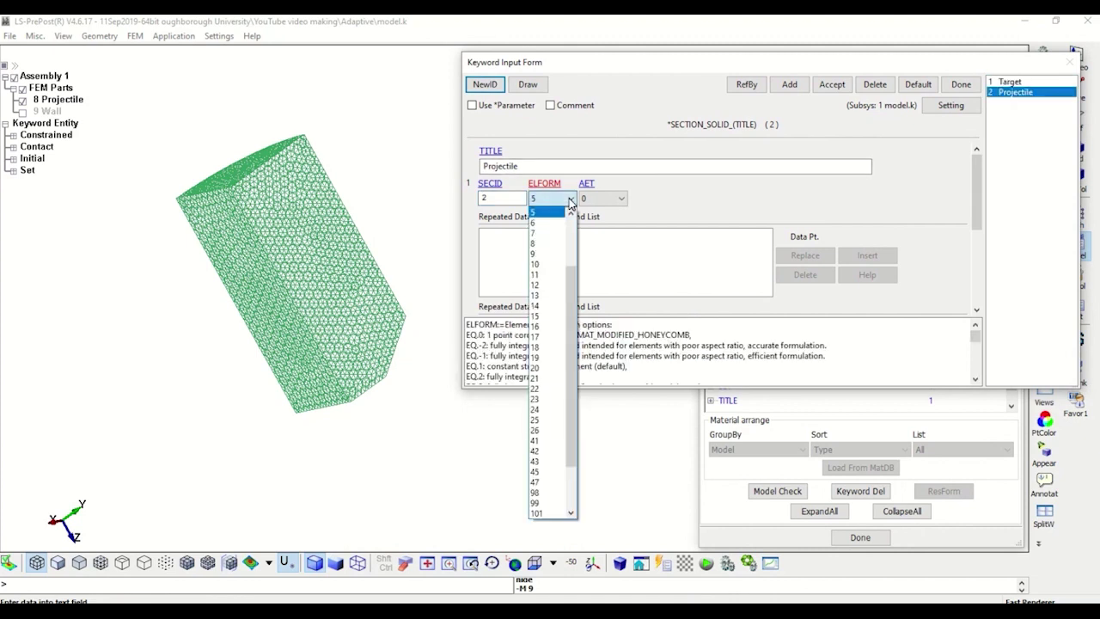
pyautogui.click(624, 362)
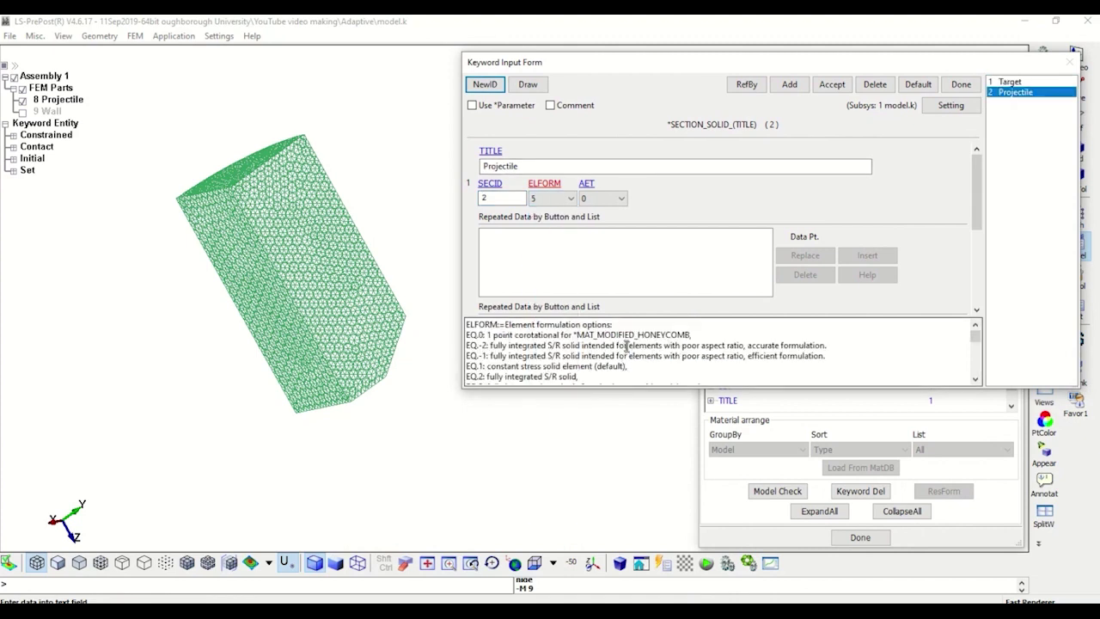
# Set the Projectile solid section's ELFORM to 10 (1 point tetrahedron), accept the change and close the section form.
pyautogui.scroll(-2, 627, 347)
pyautogui.scroll(-1, 627, 346)
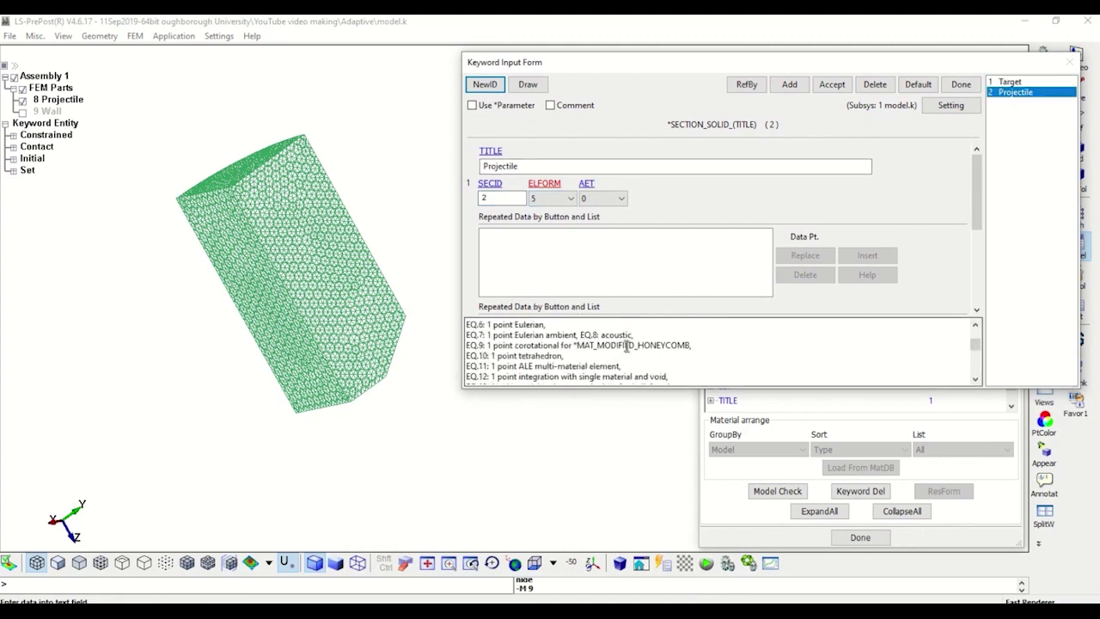
pyautogui.moveTo(566, 355); pyautogui.dragTo(491, 356)
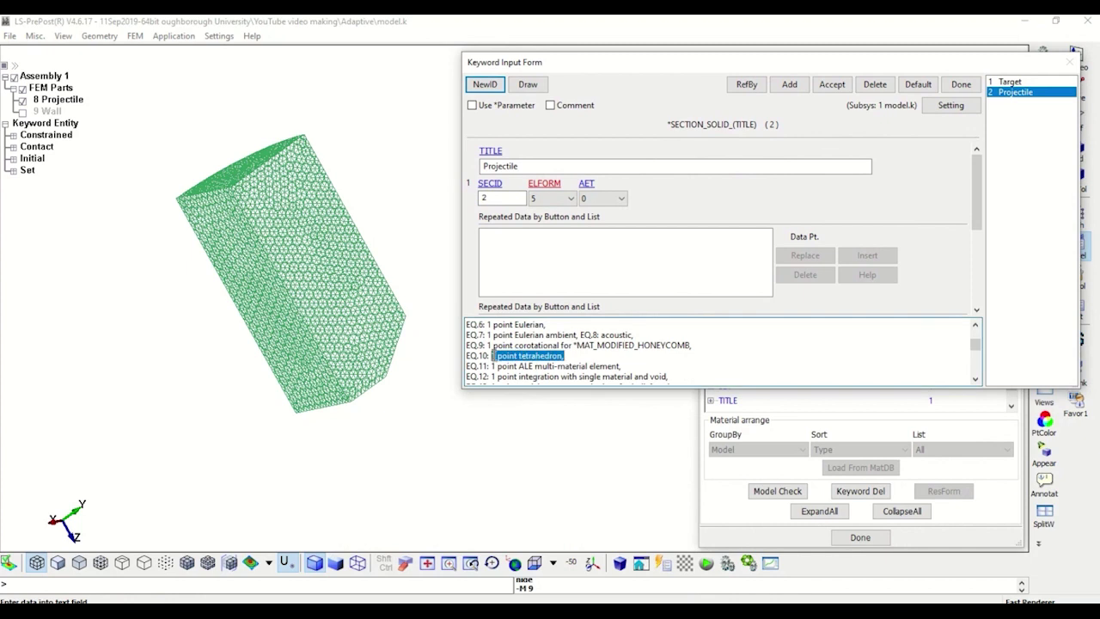
pyautogui.click(558, 199)
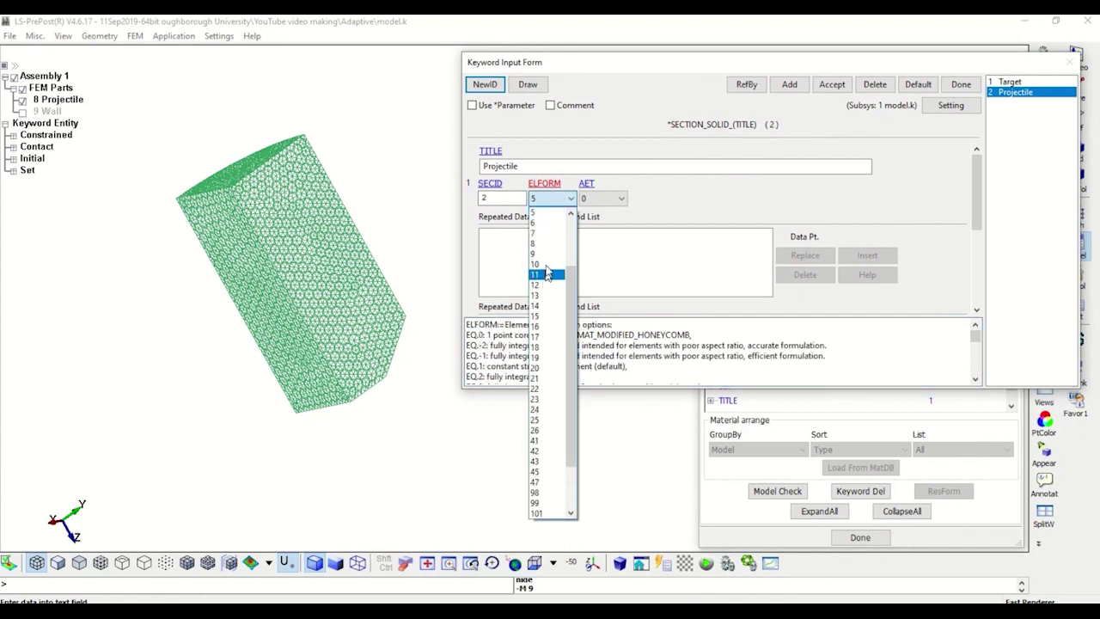
pyautogui.click(550, 263)
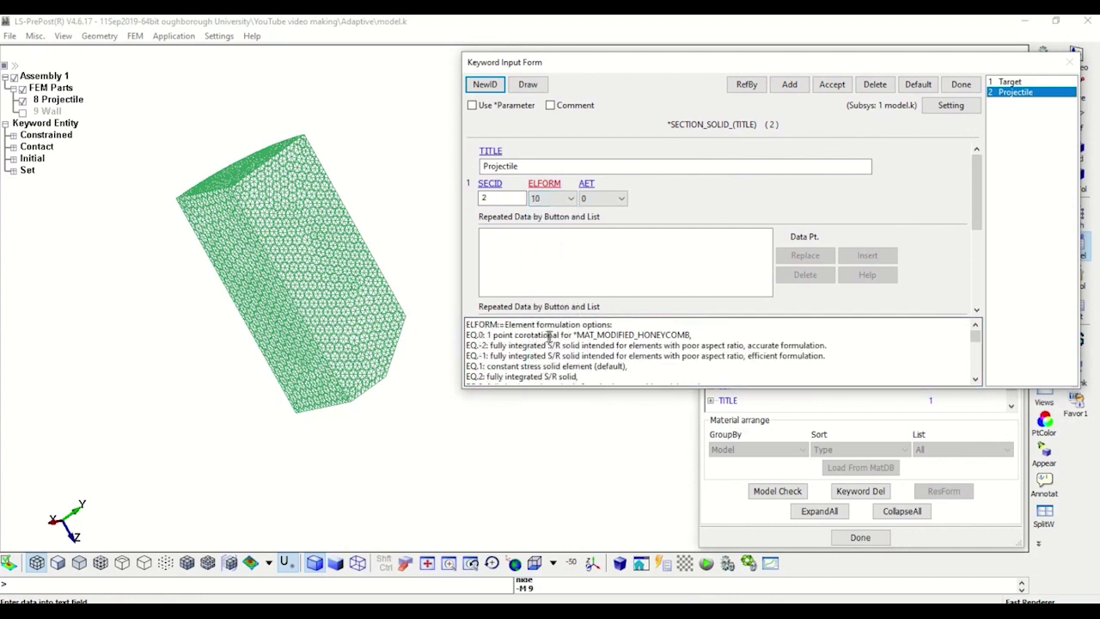
pyautogui.scroll(-2, 545, 338)
pyautogui.scroll(-1, 547, 339)
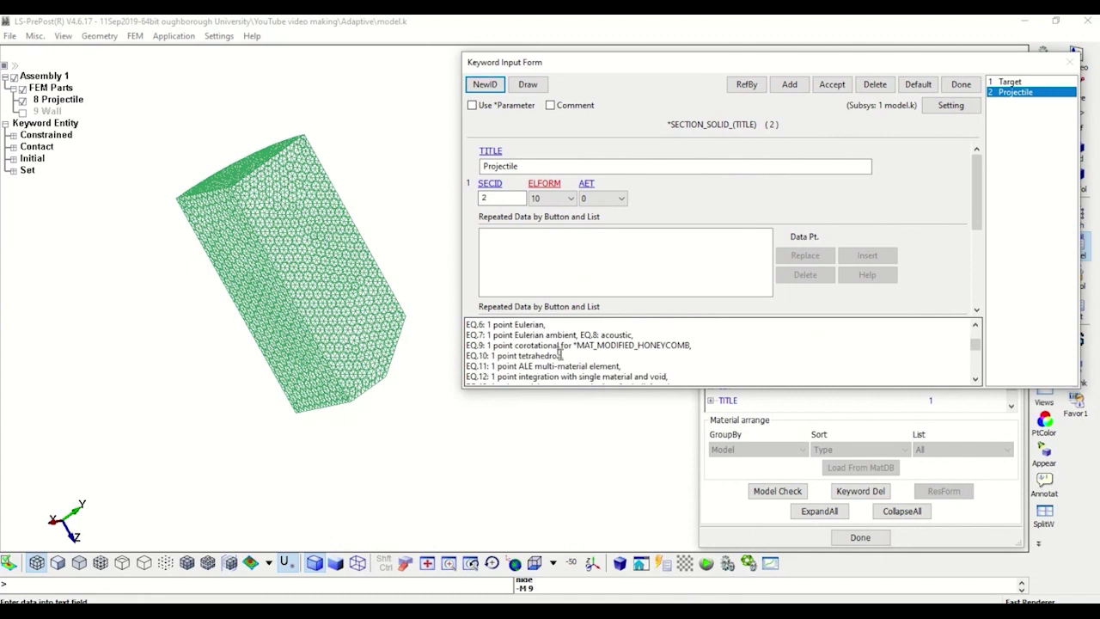
pyautogui.moveTo(567, 355); pyautogui.dragTo(490, 349)
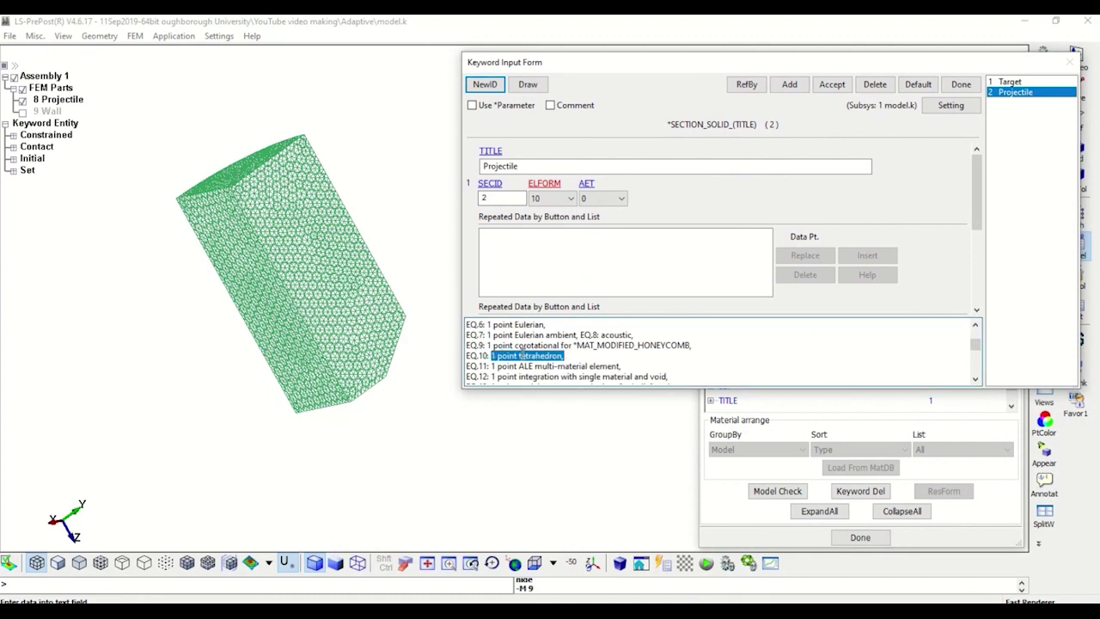
pyautogui.click(832, 86)
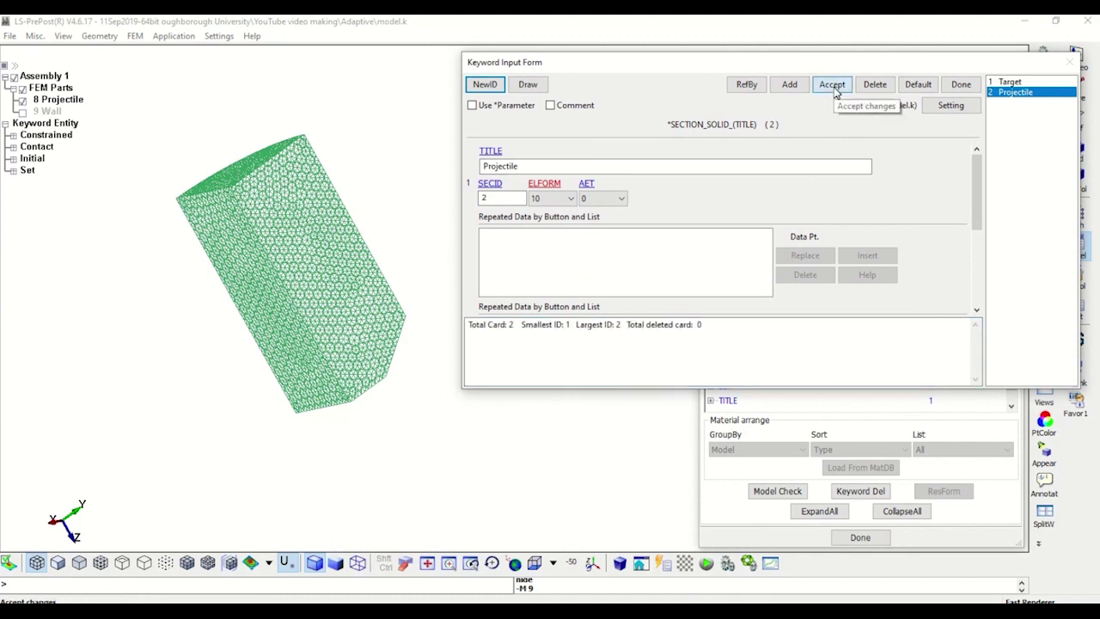
pyautogui.click(962, 84)
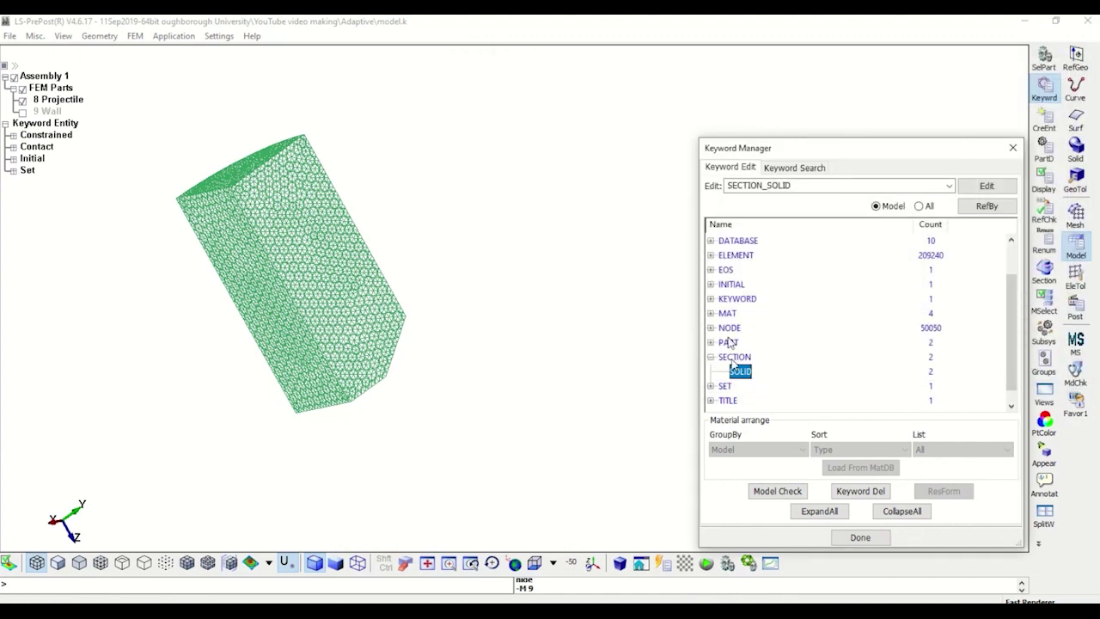
# Open the Projectile's PART card, place it clear of the model, and review its section ID and linked material without changing them.
pyautogui.click(711, 342)
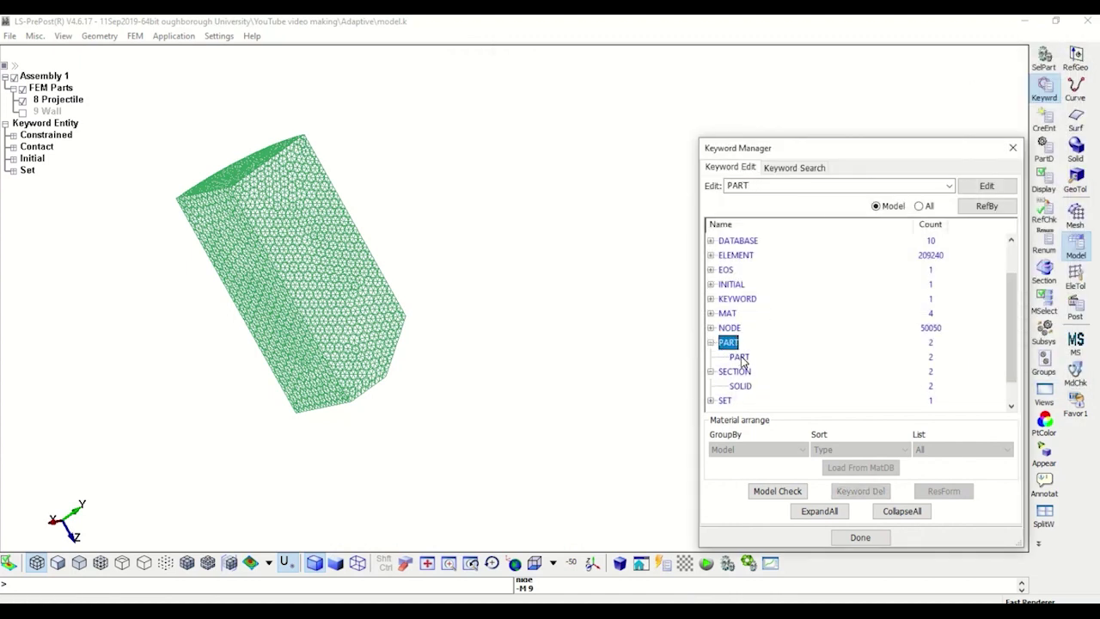
pyautogui.doubleClick(738, 357)
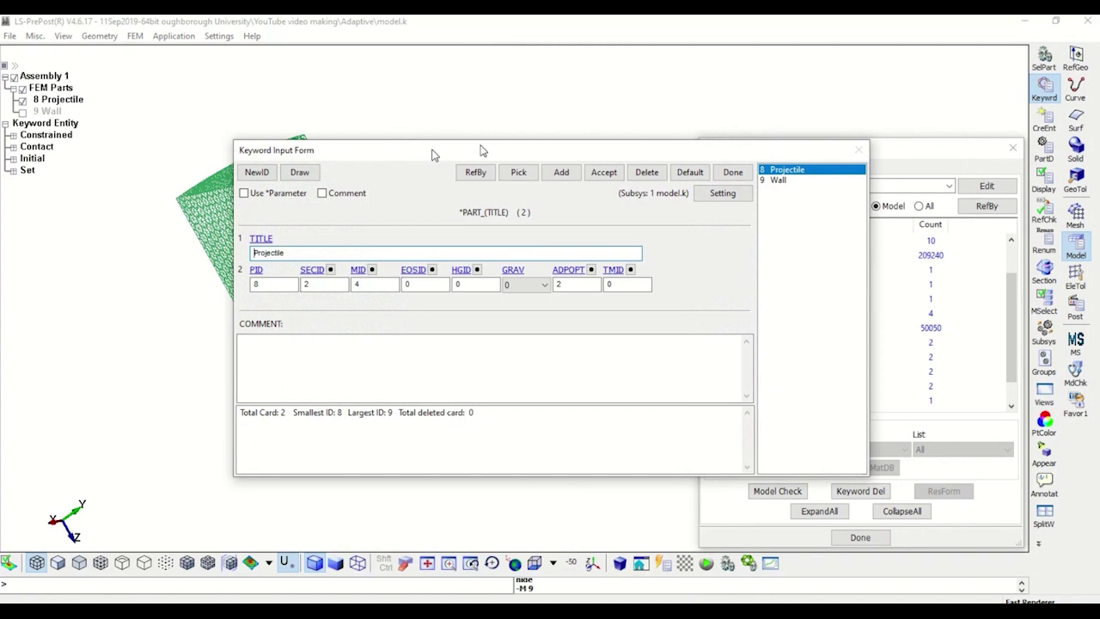
pyautogui.moveTo(434, 155); pyautogui.dragTo(622, 104)
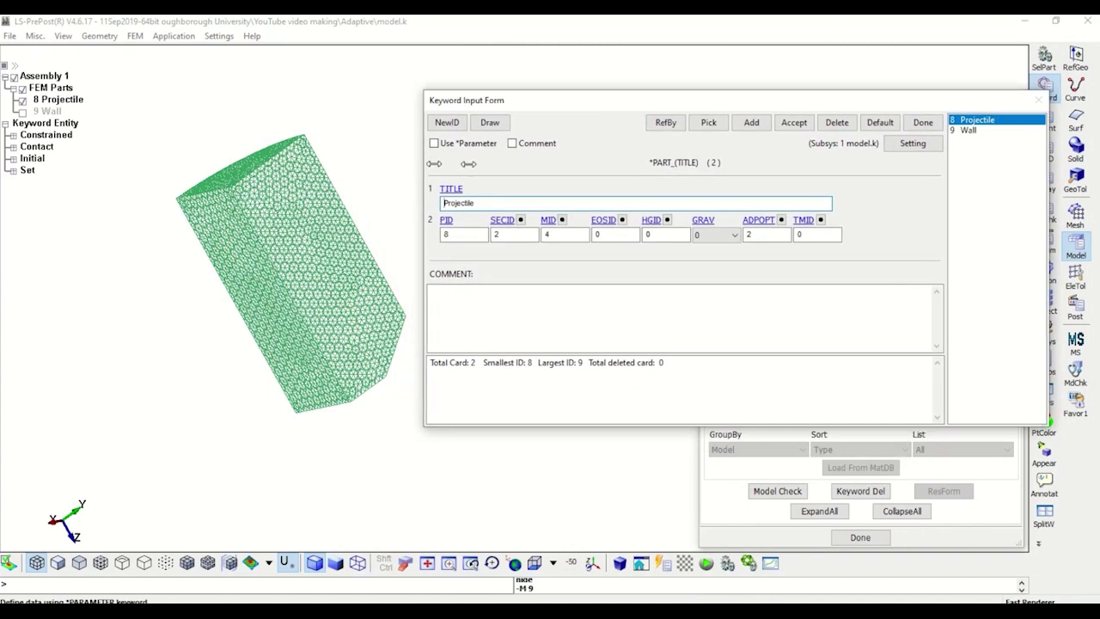
pyautogui.moveTo(616, 105); pyautogui.dragTo(626, 61)
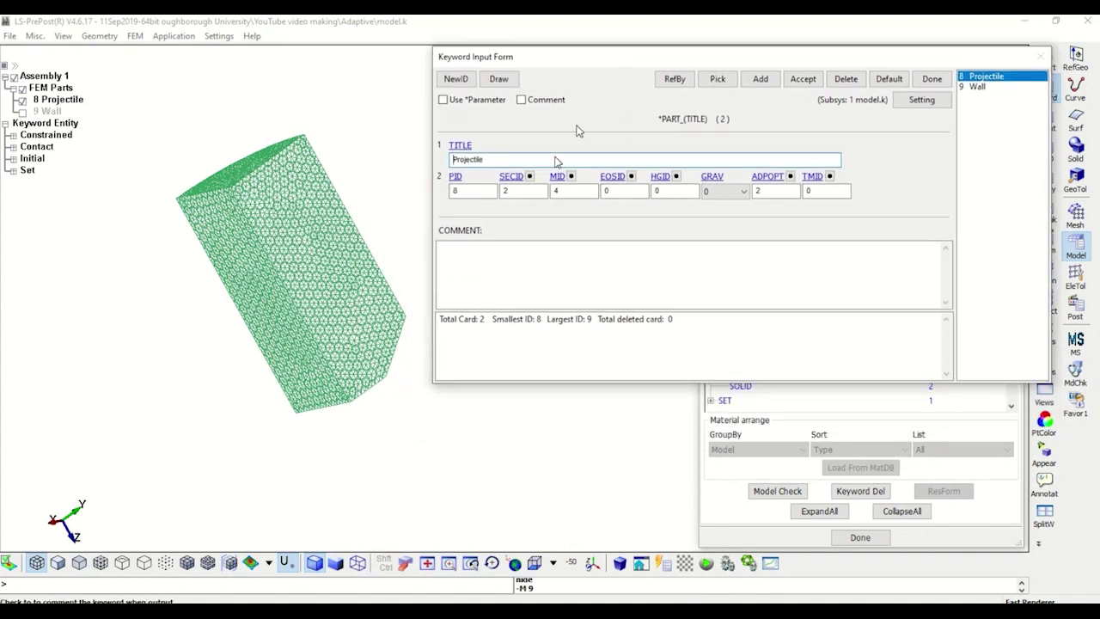
pyautogui.click(526, 192)
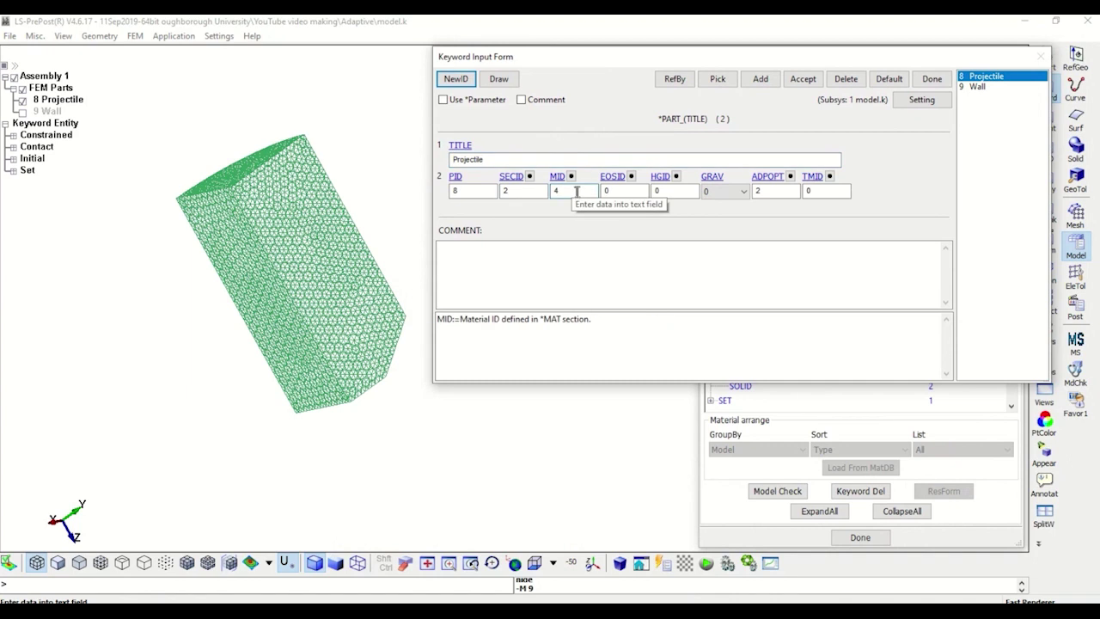
pyautogui.click(570, 175)
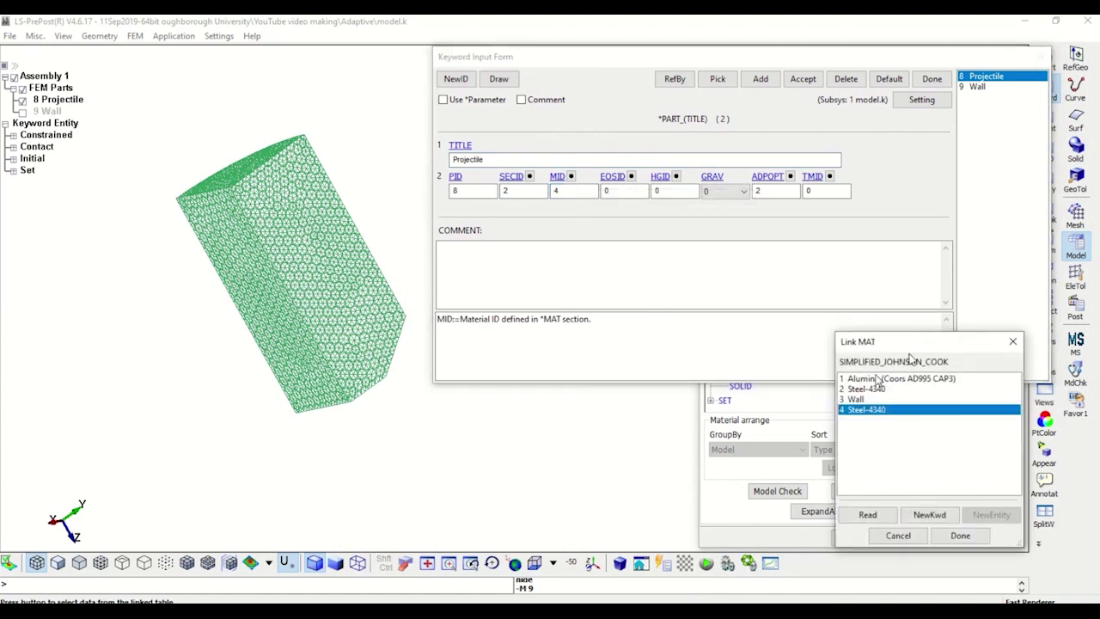
pyautogui.click(1012, 342)
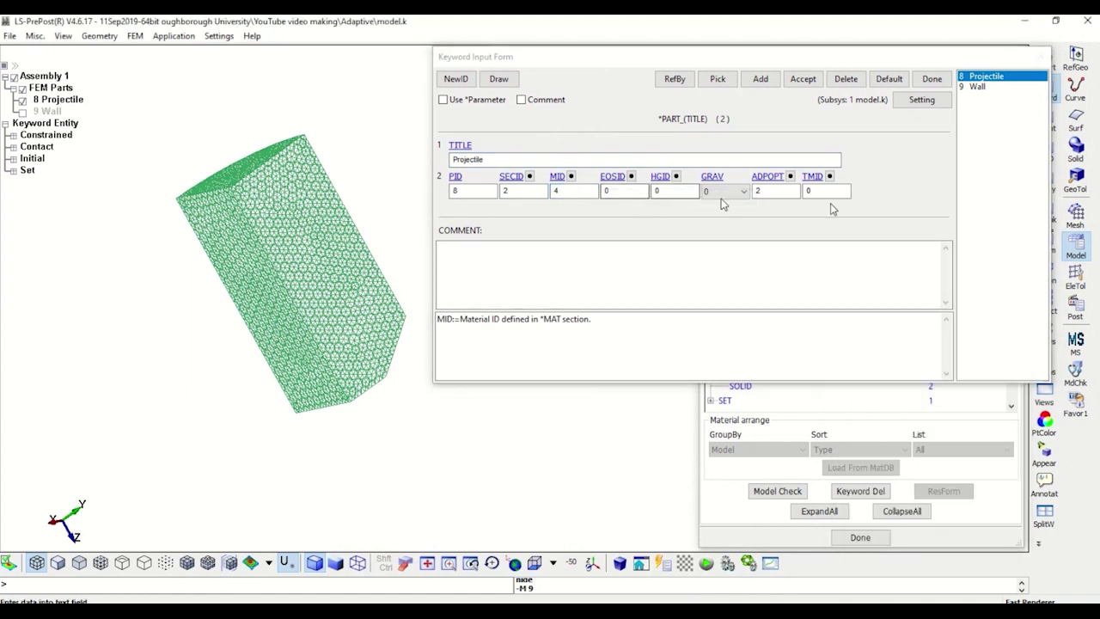
# Examine the Projectile part's ADPOPT adaptivity options, focusing on r-adaptive remeshing for 3-D tetrahedrons, and accept the card.
pyautogui.click(790, 175)
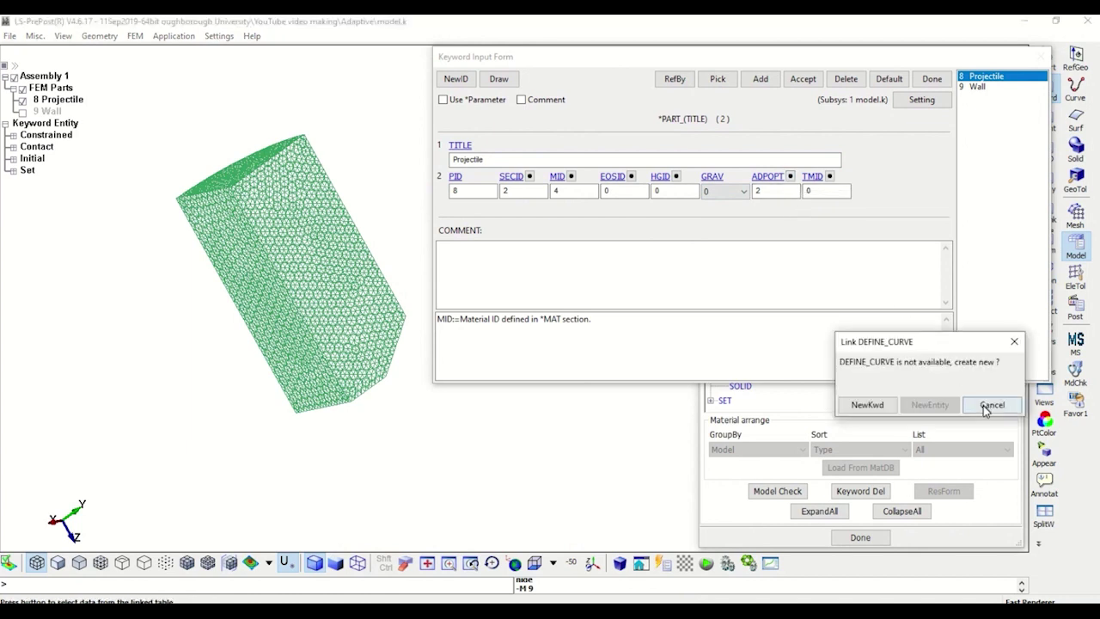
pyautogui.click(990, 405)
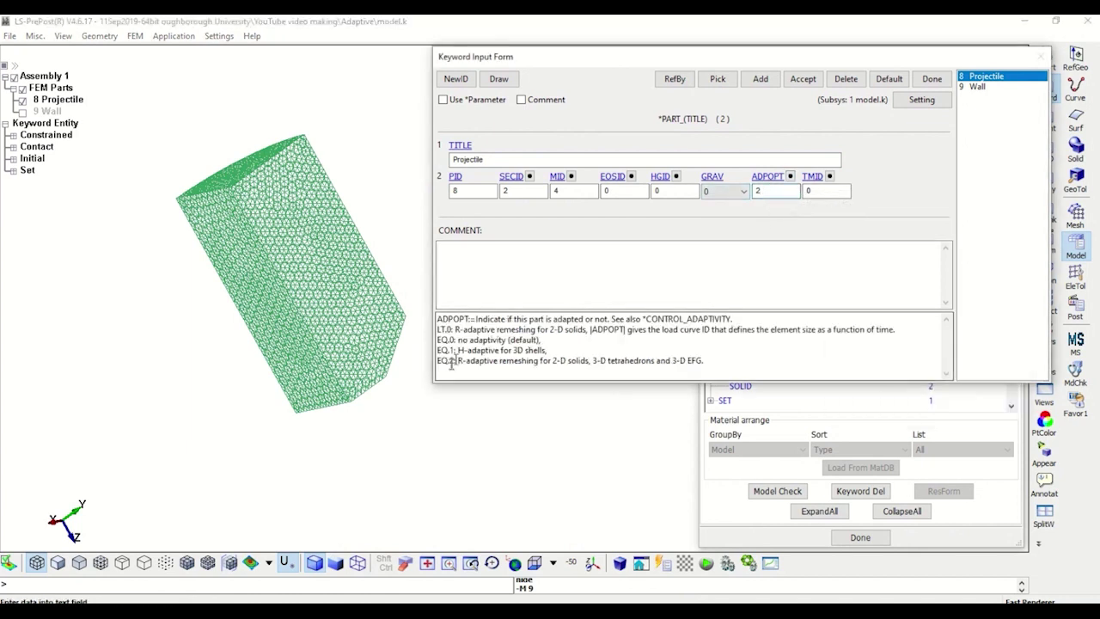
pyautogui.moveTo(457, 361); pyautogui.dragTo(706, 361)
pyautogui.moveTo(592, 361); pyautogui.dragTo(655, 361)
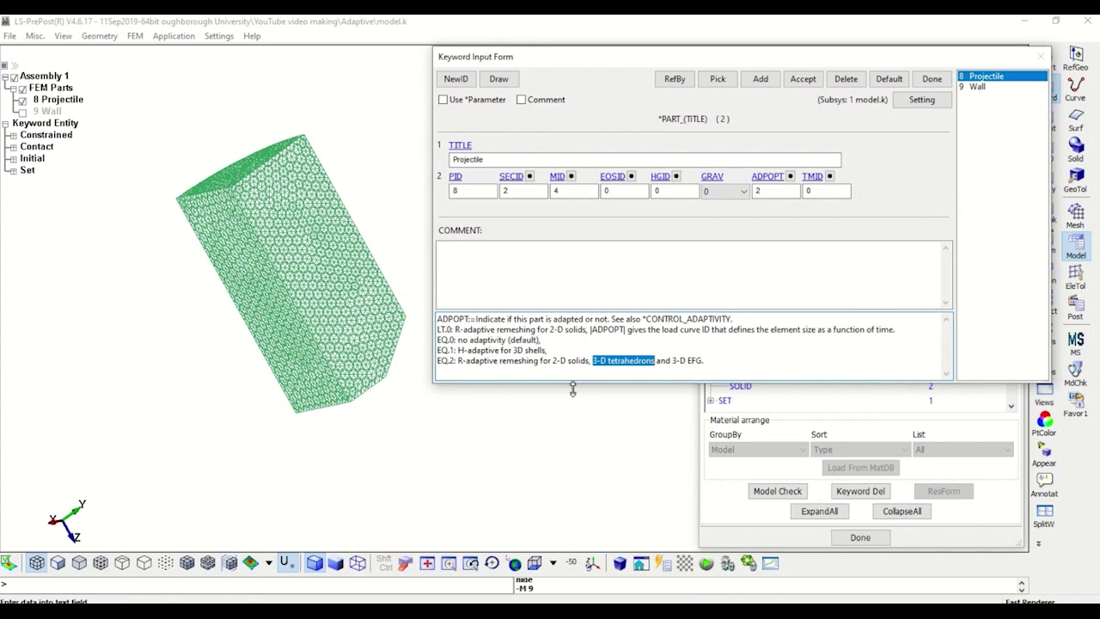
pyautogui.click(802, 82)
# Check the Projectile part's hourglass (HGID) link without creating an hourglass keyword, and close the part form.
pyautogui.click(683, 195)
pyautogui.click(676, 176)
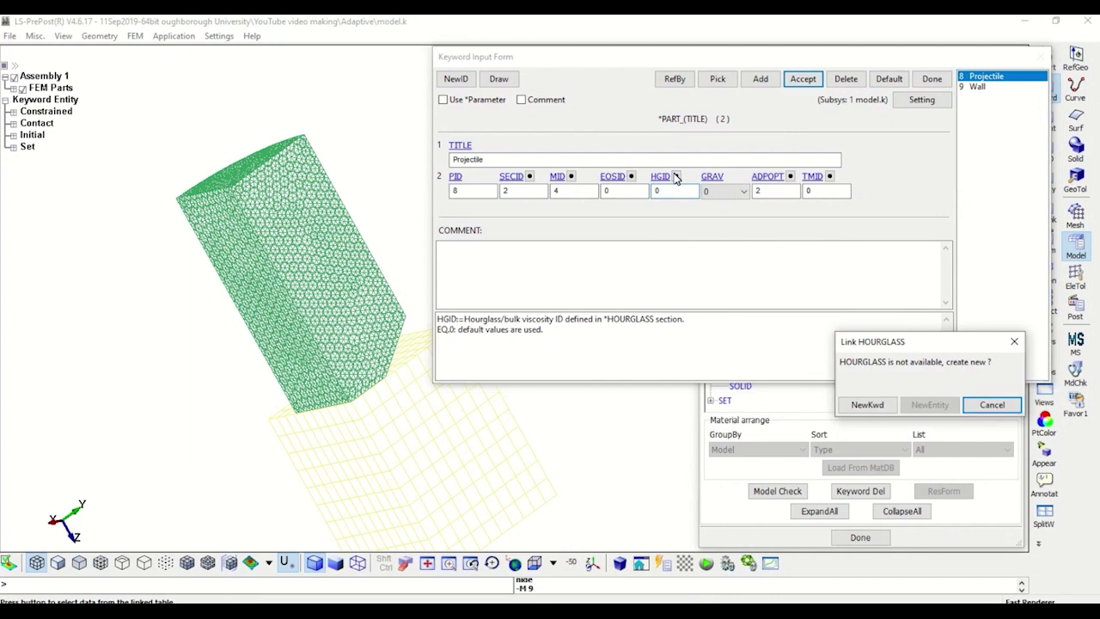
pyautogui.click(992, 404)
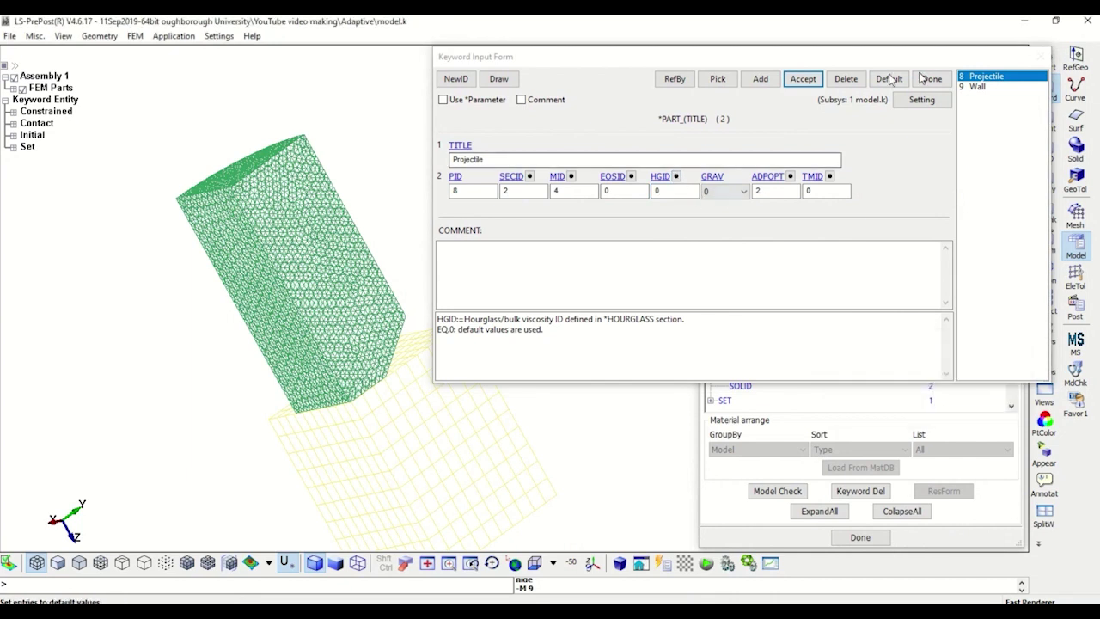
pyautogui.click(932, 79)
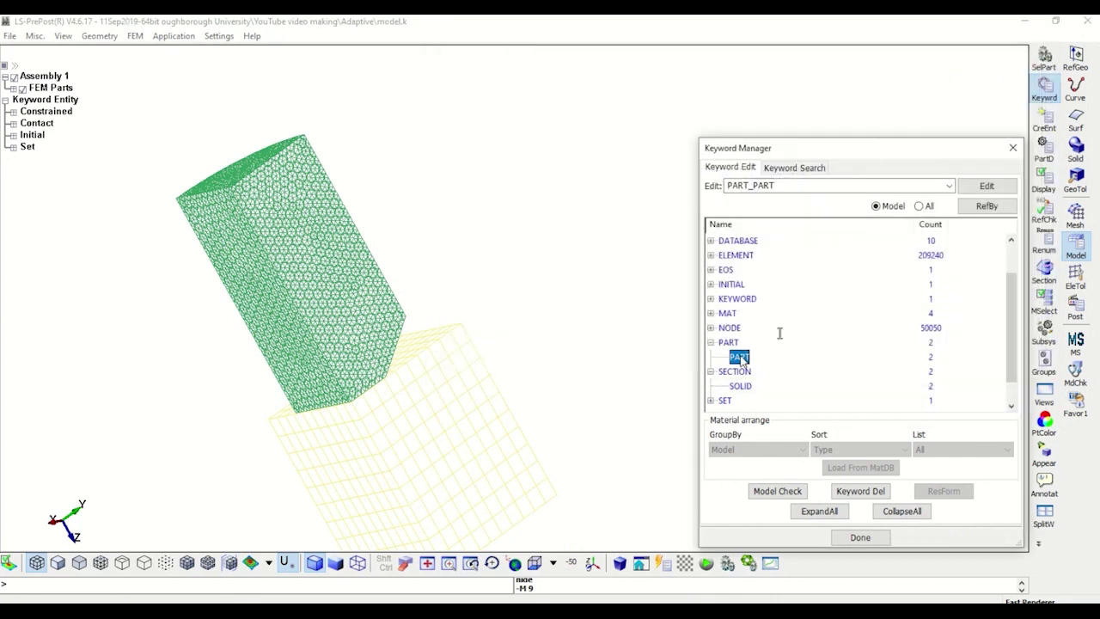
# Open the Wall's PART card and review its section ID and linked Wall material, keeping that material selected.
pyautogui.doubleClick(739, 357)
pyautogui.click(791, 180)
pyautogui.click(325, 284)
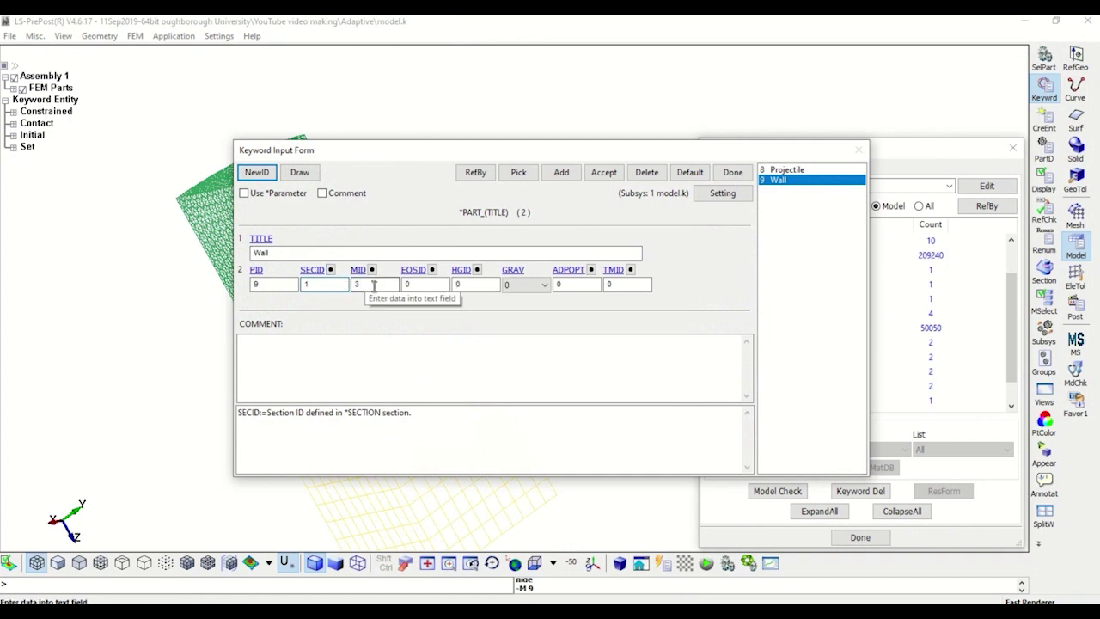
pyautogui.click(372, 269)
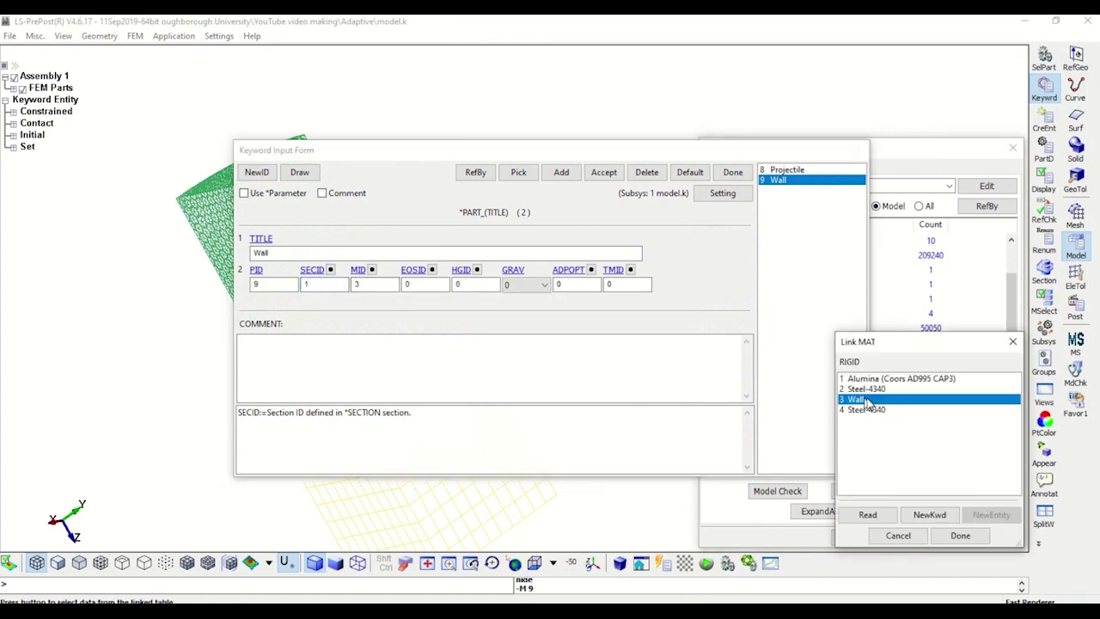
pyautogui.click(956, 534)
# List all keywords, open the CONTROL_ADAPTIVE card and set the time interval between adaptive refinements (ADPFREQ) to 5e-8.
pyautogui.click(920, 206)
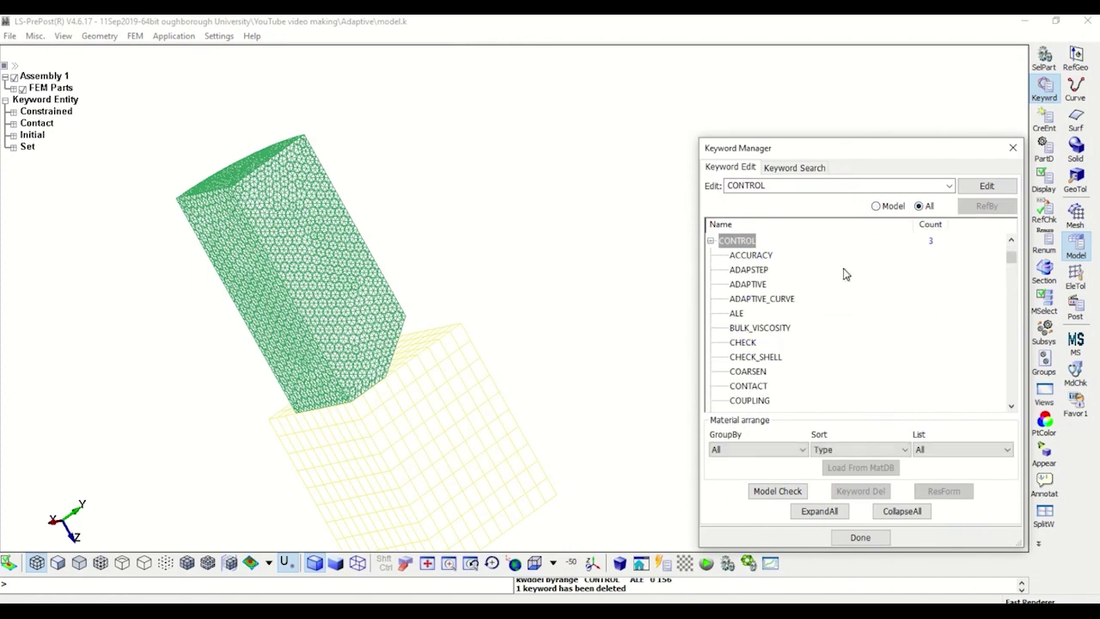
pyautogui.doubleClick(756, 286)
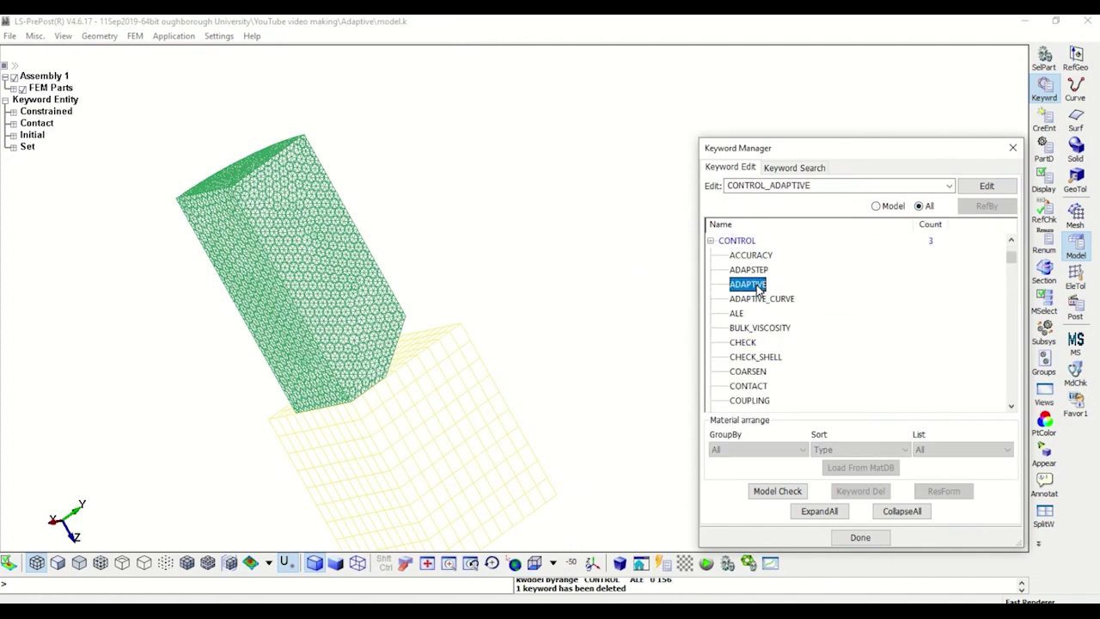
pyautogui.moveTo(534, 151); pyautogui.dragTo(698, 84)
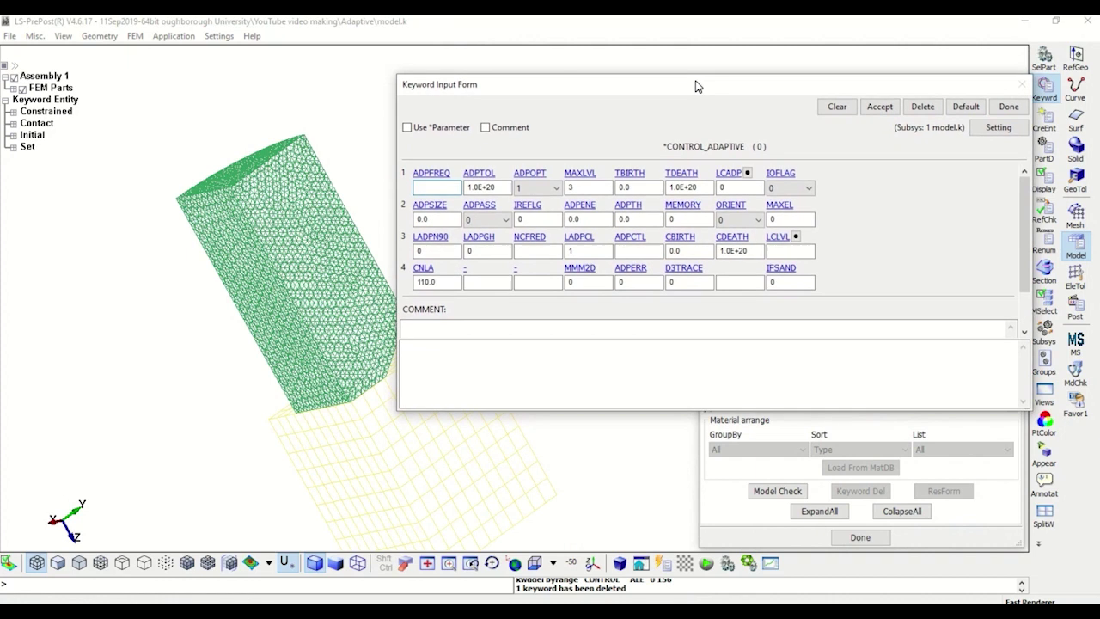
pyautogui.click(440, 186)
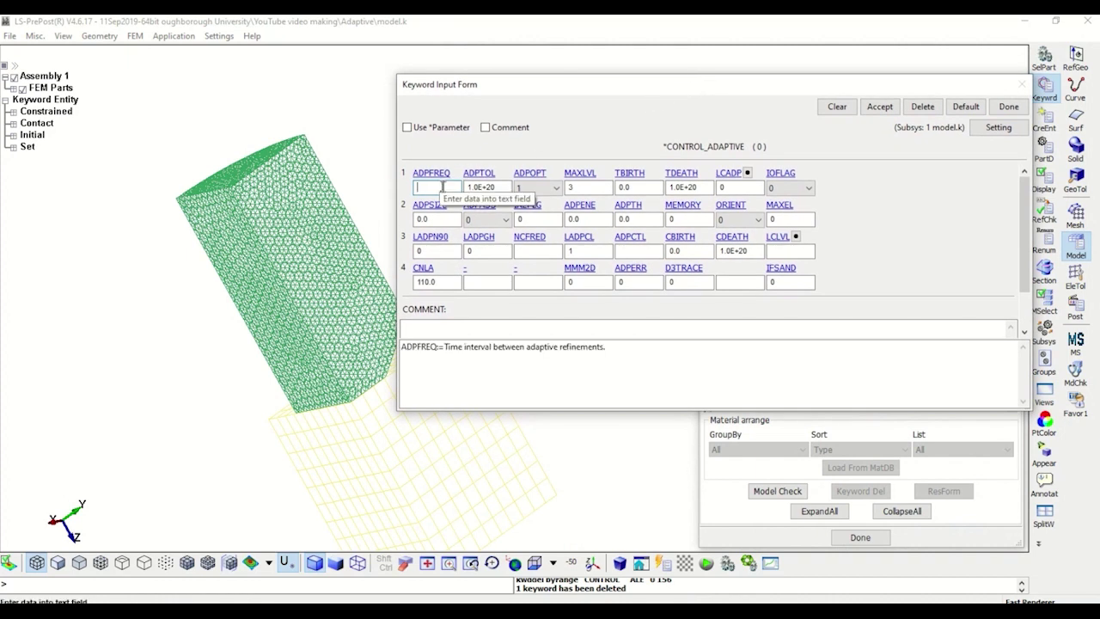
pyautogui.write('1')
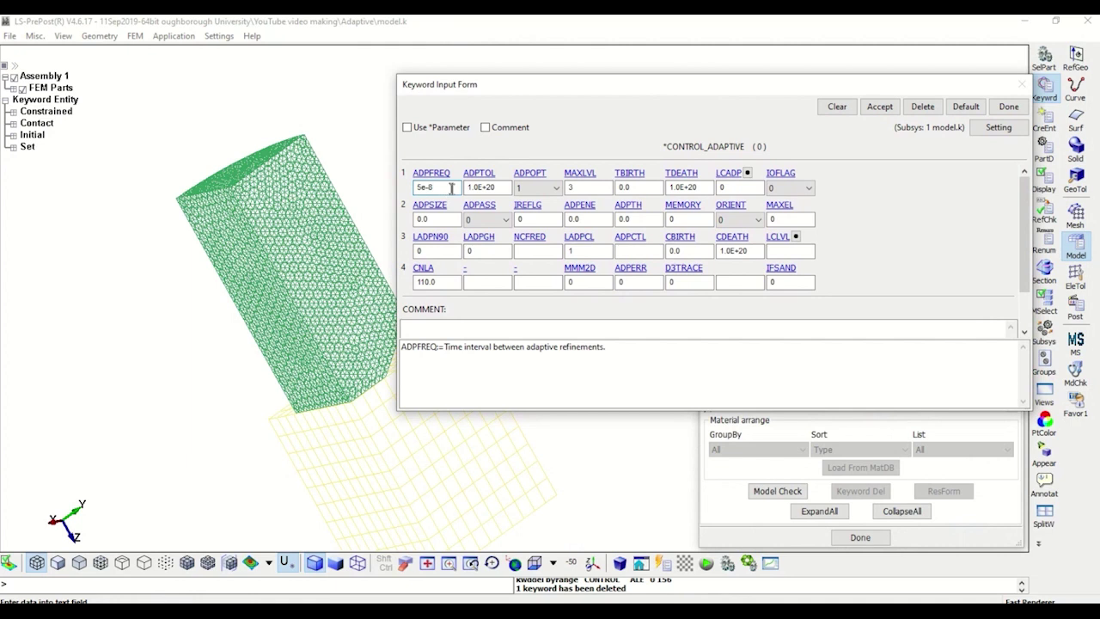
# Review the adaptive options in CONTROL_ADAPTIVE and set ADPOPT to 7 for 3D r-adaptive remeshing of solid elements.
pyautogui.click(526, 186)
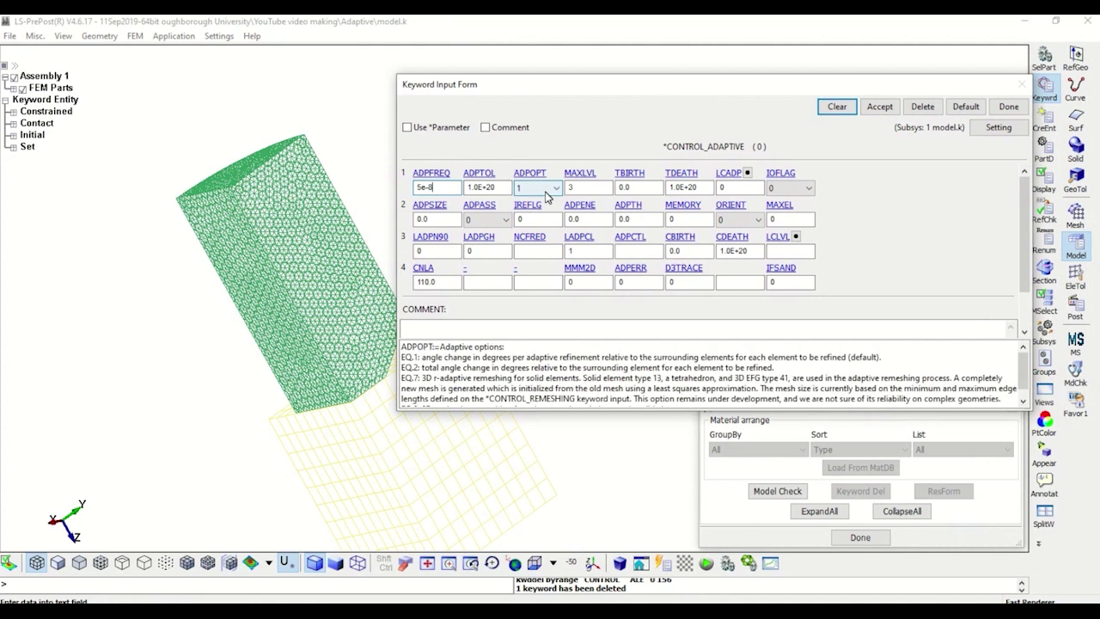
pyautogui.moveTo(401, 378); pyautogui.dragTo(667, 378)
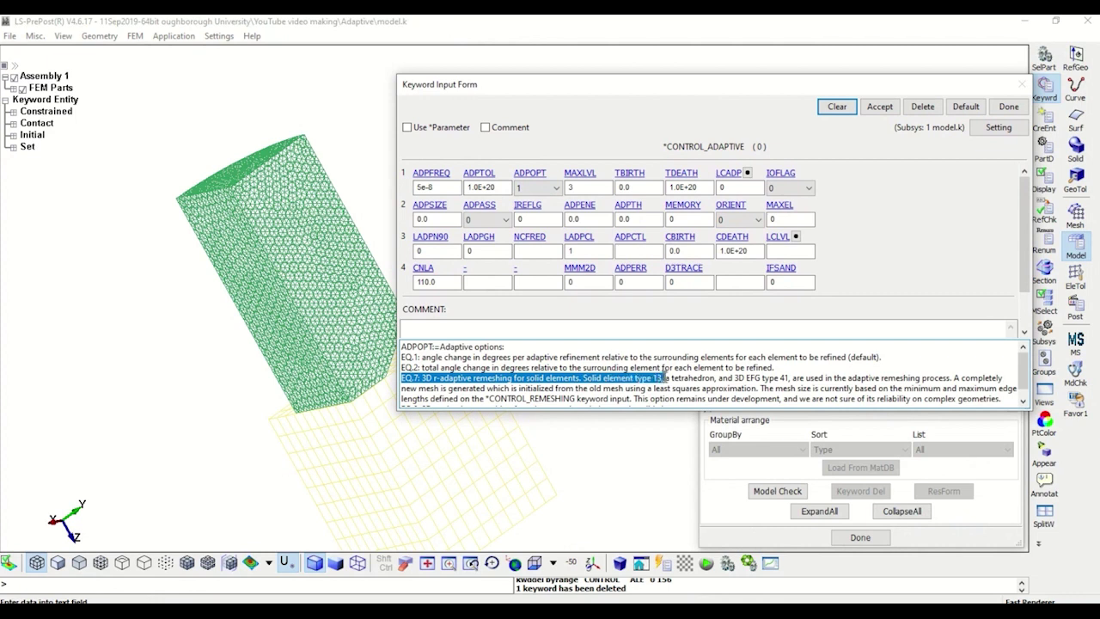
pyautogui.moveTo(667, 378); pyautogui.dragTo(577, 378)
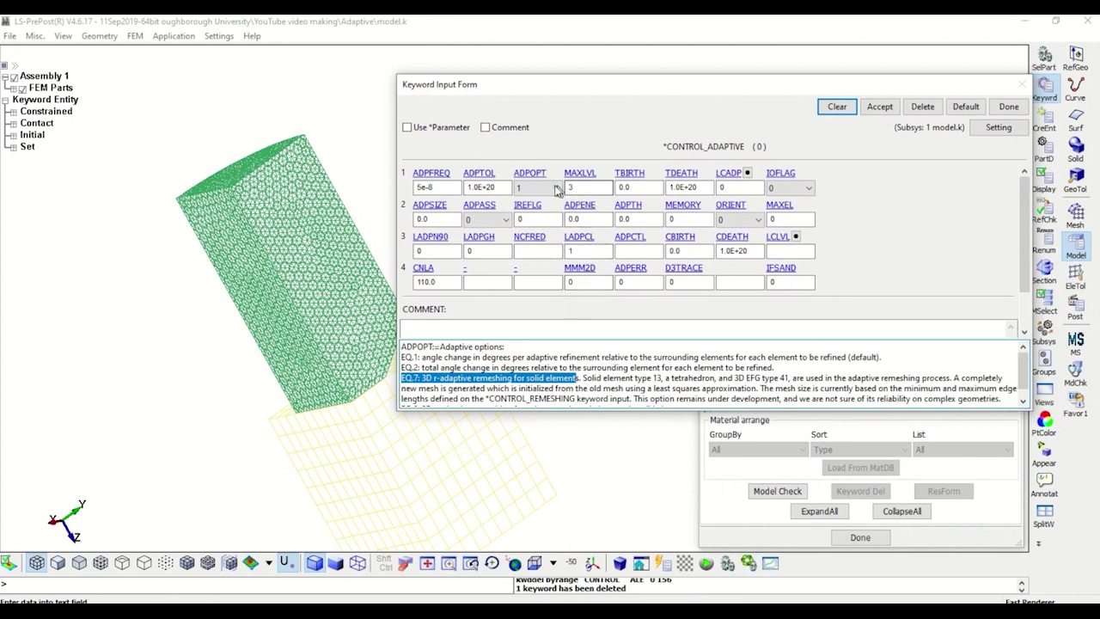
pyautogui.click(555, 189)
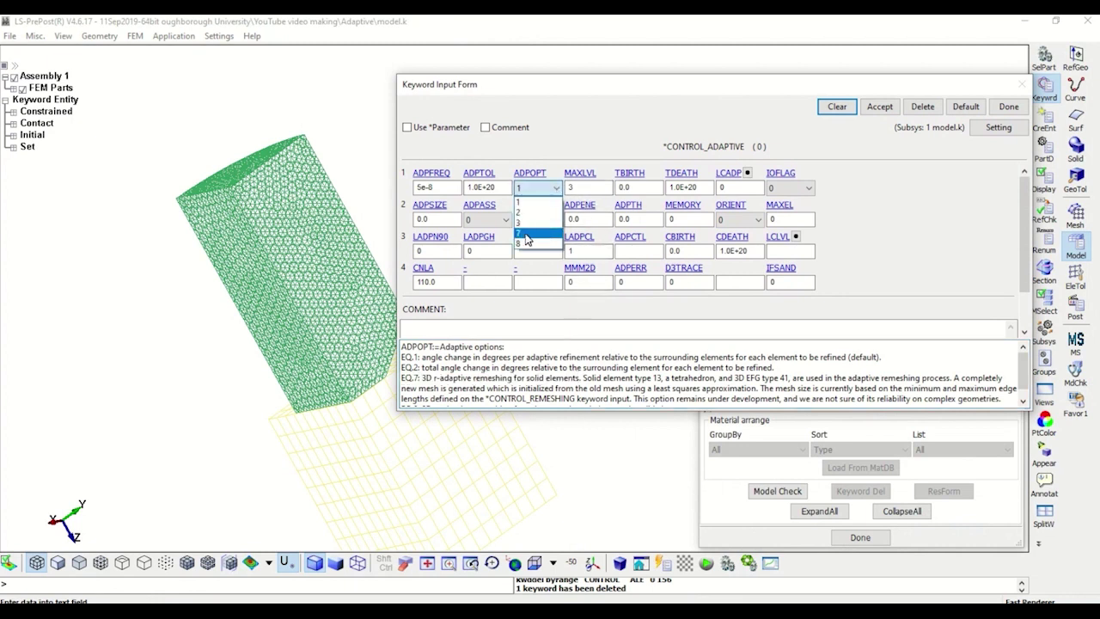
pyautogui.click(527, 240)
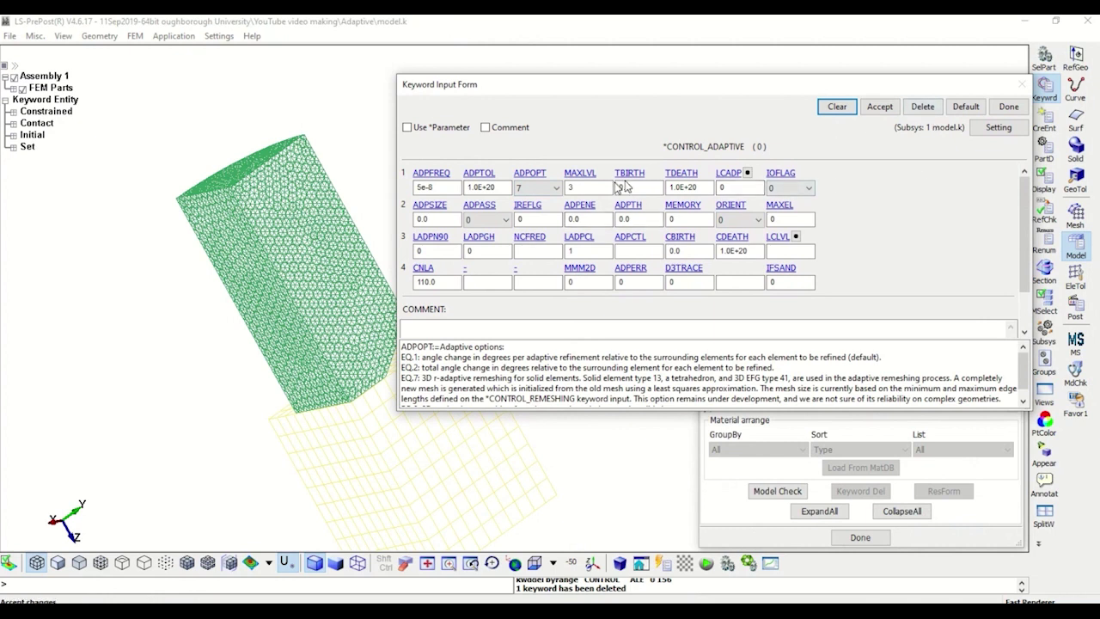
# Set the maximum number of refinement levels (MAXLVL) to 5 and check the description of the TBIRTH field.
pyautogui.click(594, 187)
pyautogui.moveTo(594, 188); pyautogui.dragTo(567, 188)
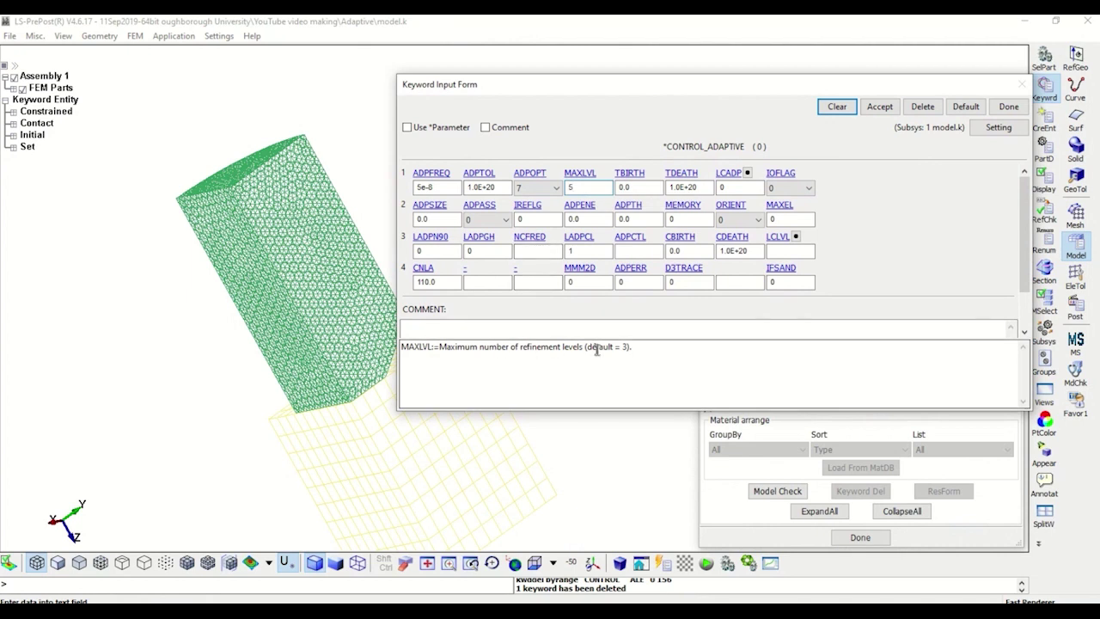
pyautogui.click(639, 188)
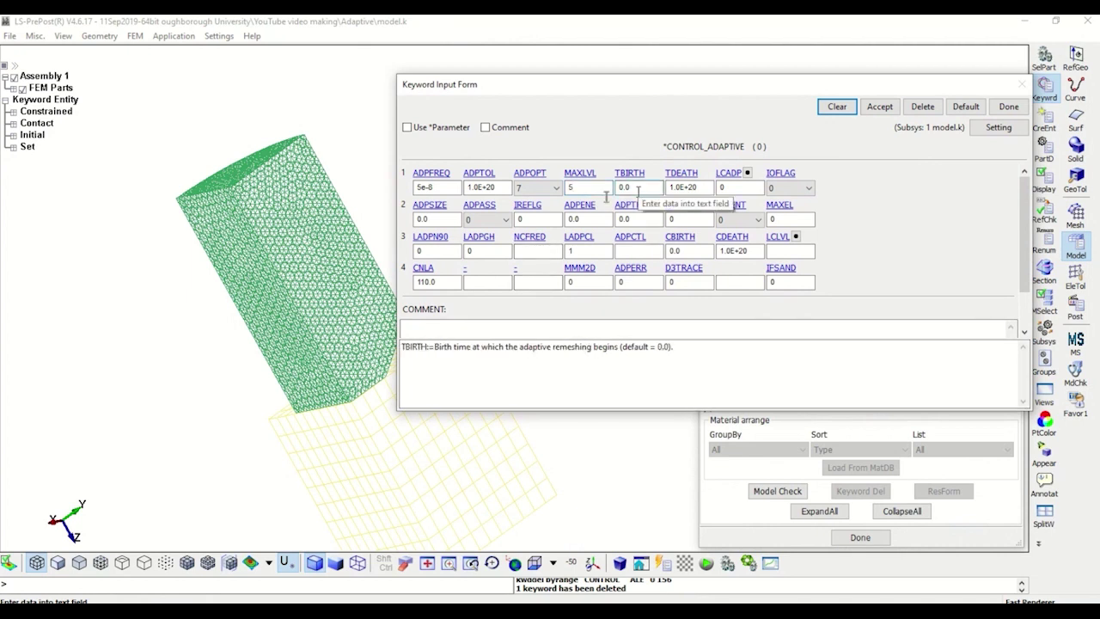
# Check the ADPSIZE, ADPASS and IREFLG descriptions in CONTROL_ADAPTIVE and set the uniform refinement level (IREFLG) to 2.
pyautogui.click(442, 219)
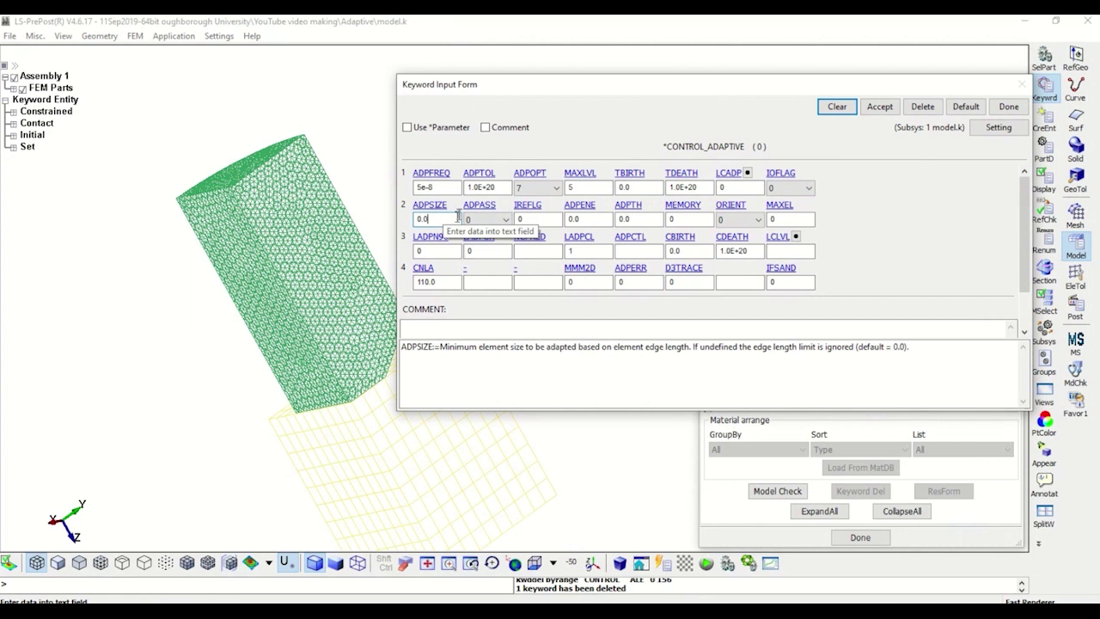
pyautogui.click(480, 209)
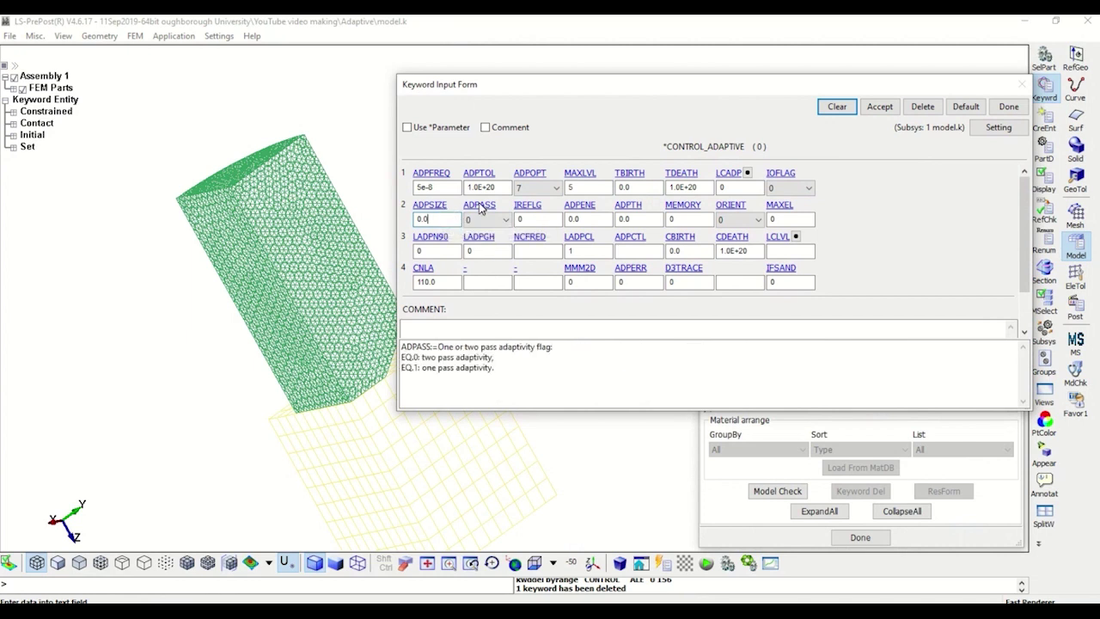
pyautogui.click(531, 219)
pyautogui.moveTo(569, 347); pyautogui.dragTo(599, 348)
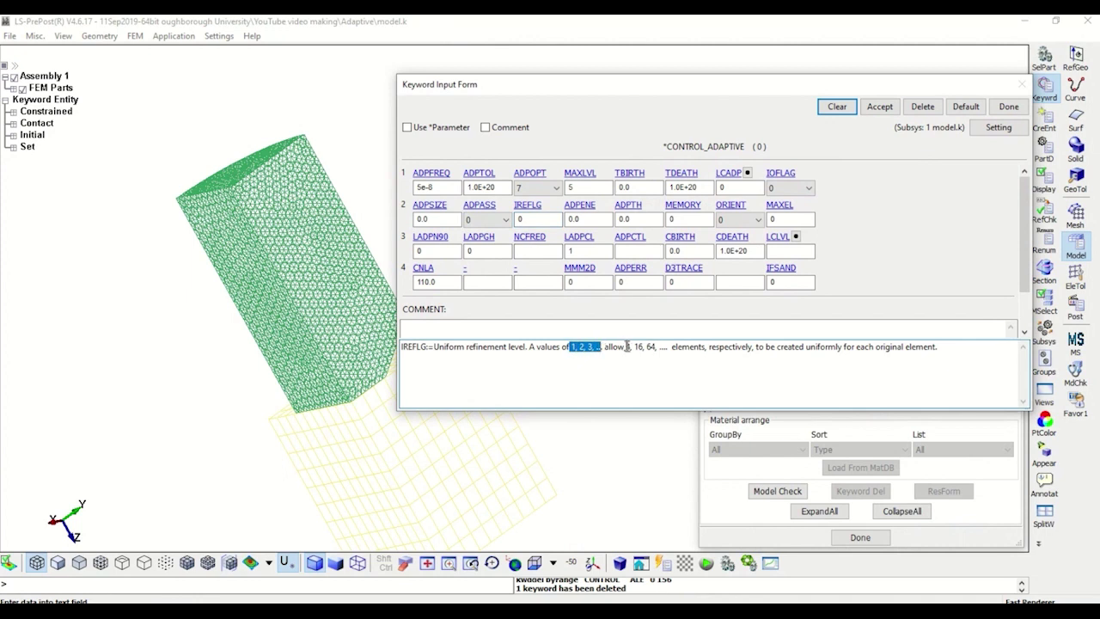
pyautogui.click(533, 218)
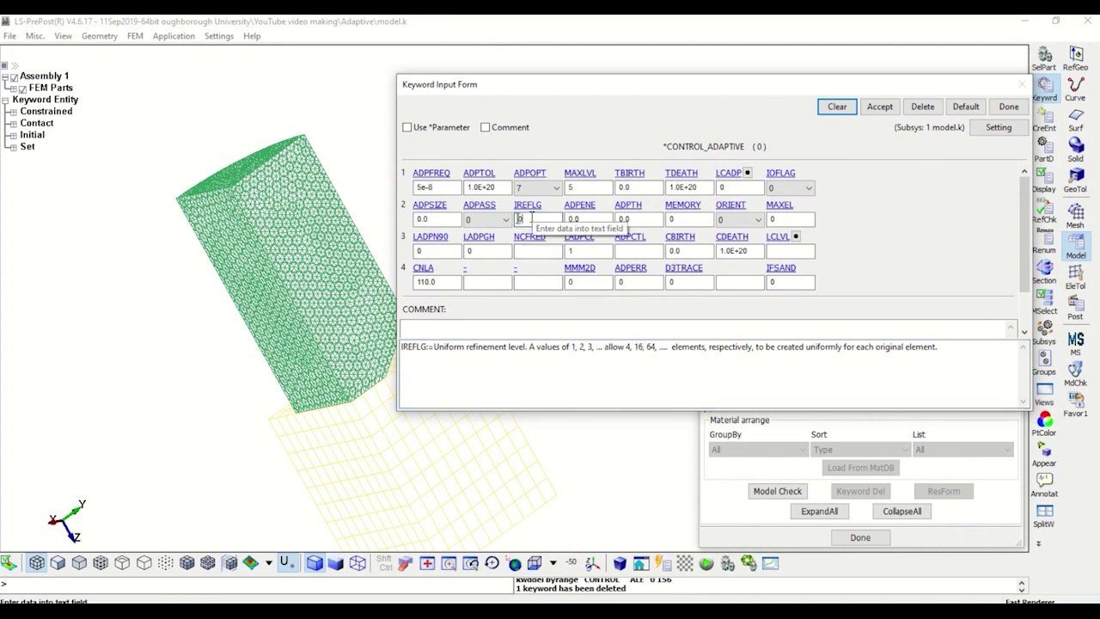
pyautogui.write('2')
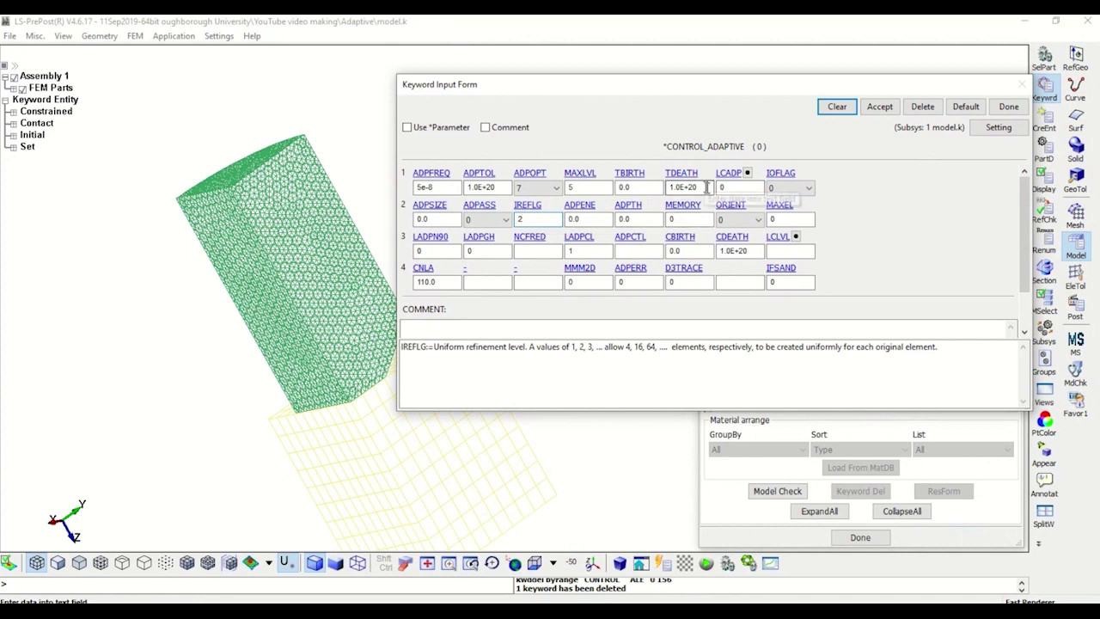
# Read the LCADP description in CONTROL_ADAPTIVE and compare it with the ADPFREQ field.
pyautogui.click(733, 187)
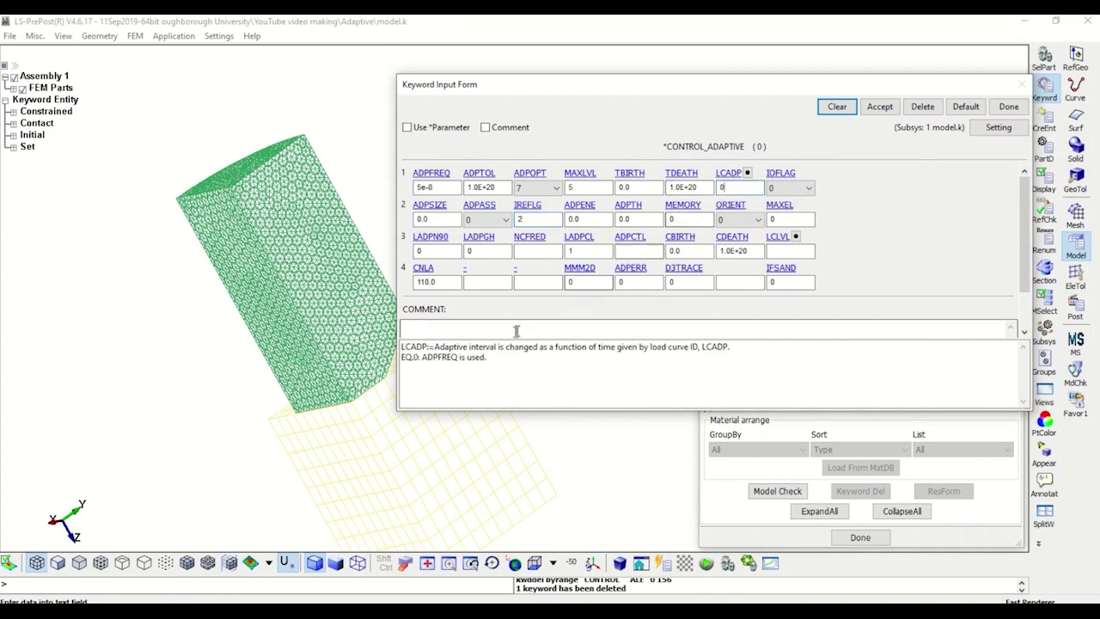
pyautogui.moveTo(483, 347); pyautogui.dragTo(724, 344)
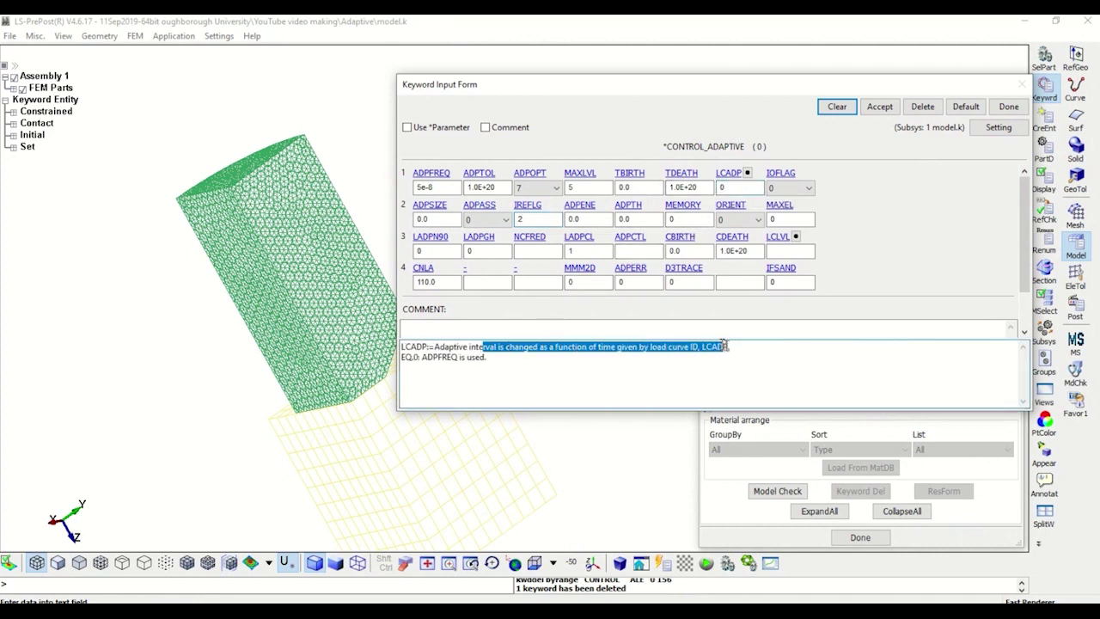
pyautogui.moveTo(421, 356); pyautogui.dragTo(462, 356)
pyautogui.click(439, 187)
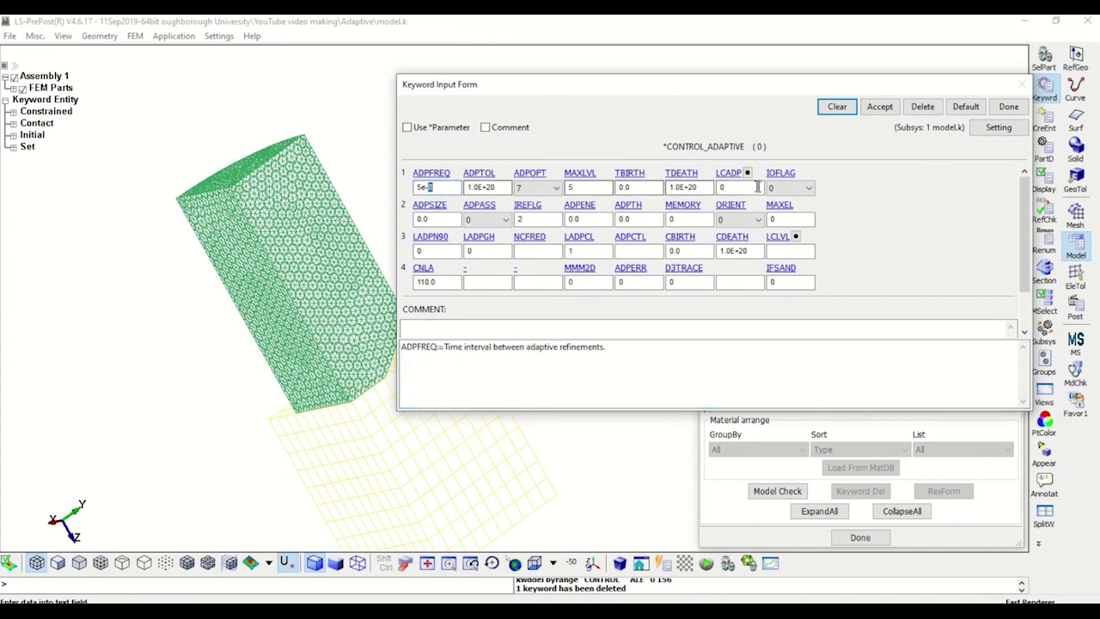
# Open a new DEFINE_CURVE card from the LCADP link of CONTROL_ADAPTIVE.
pyautogui.click(730, 187)
pyautogui.click(747, 173)
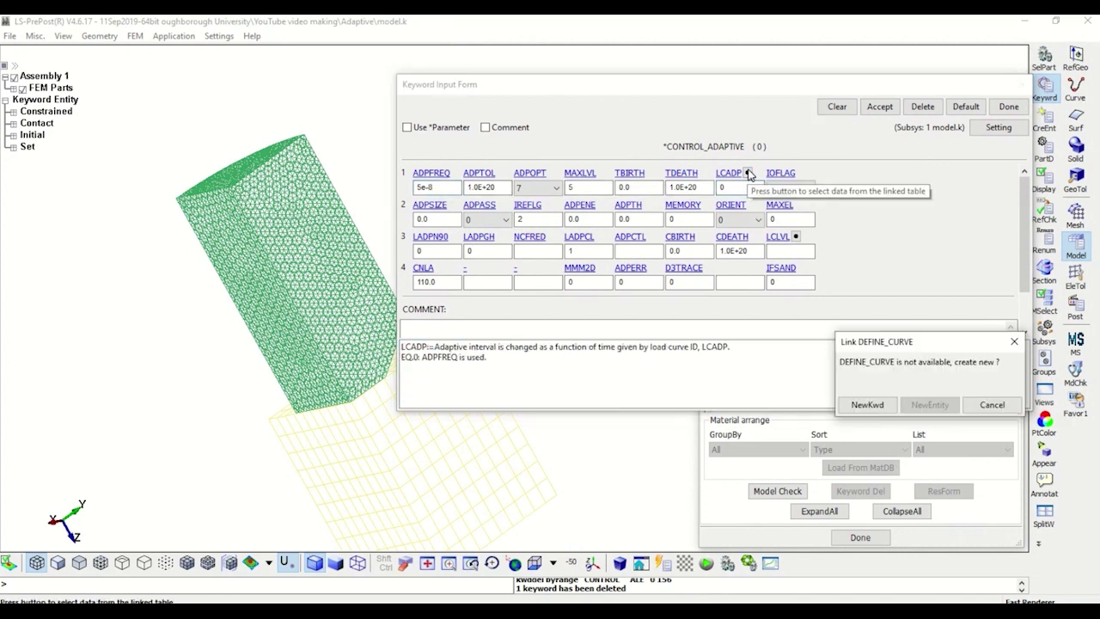
pyautogui.click(877, 407)
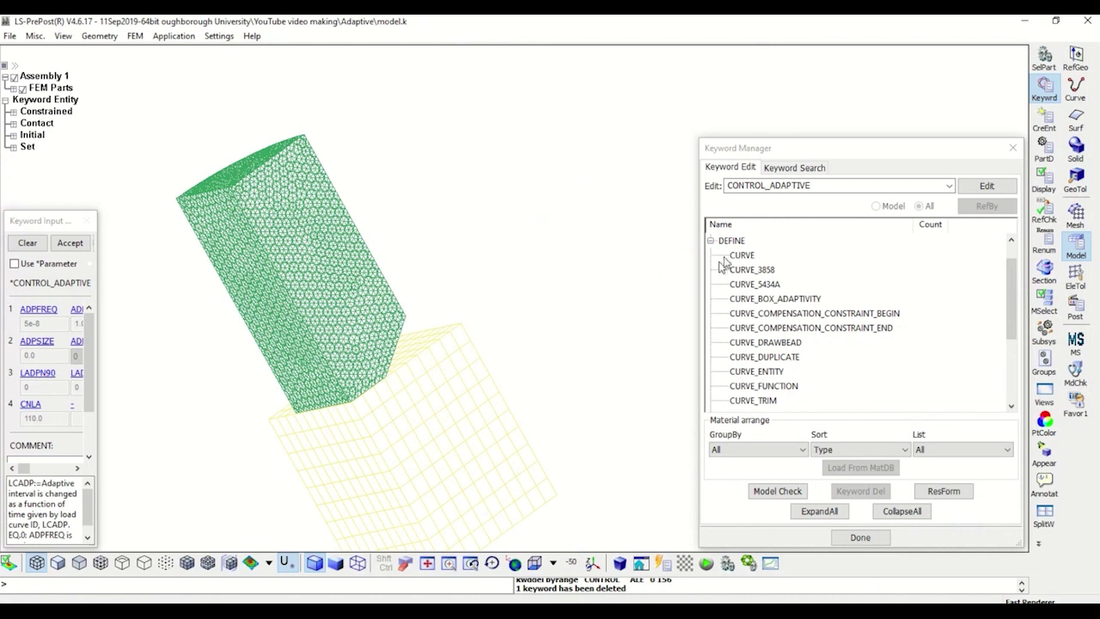
pyautogui.click(743, 257)
pyautogui.doubleClick(750, 257)
pyautogui.moveTo(650, 155); pyautogui.dragTo(844, 43)
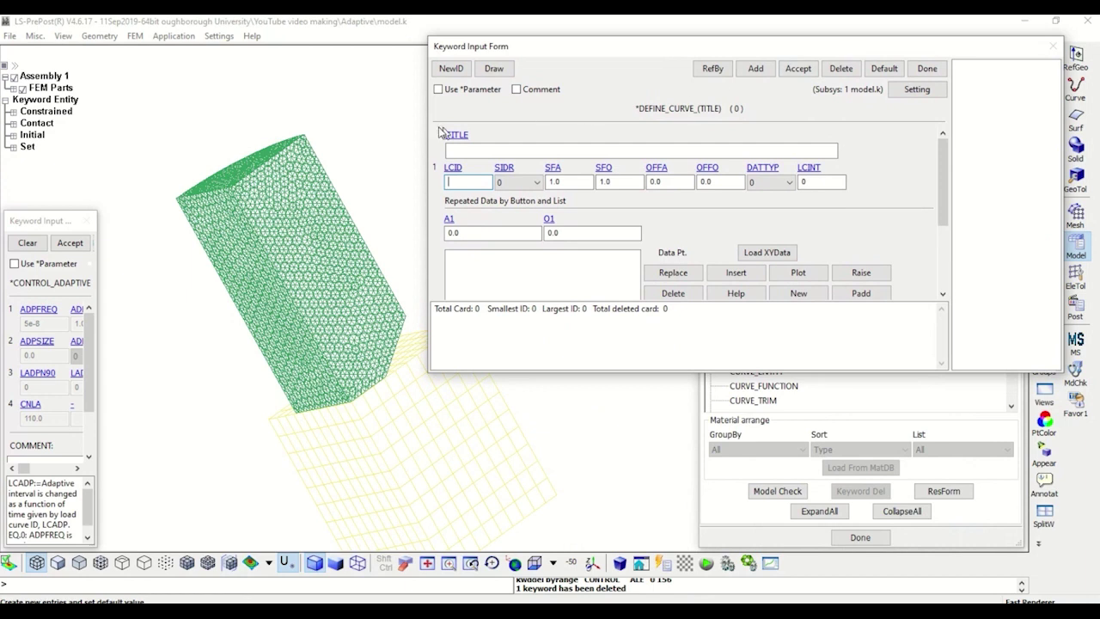
# Title the new curve ADPFREQ Curve, assign it a new ID and check the SIDR options.
pyautogui.moveTo(429, 130); pyautogui.dragTo(446, 130)
pyautogui.click(507, 150)
pyautogui.write('ADPFRE')
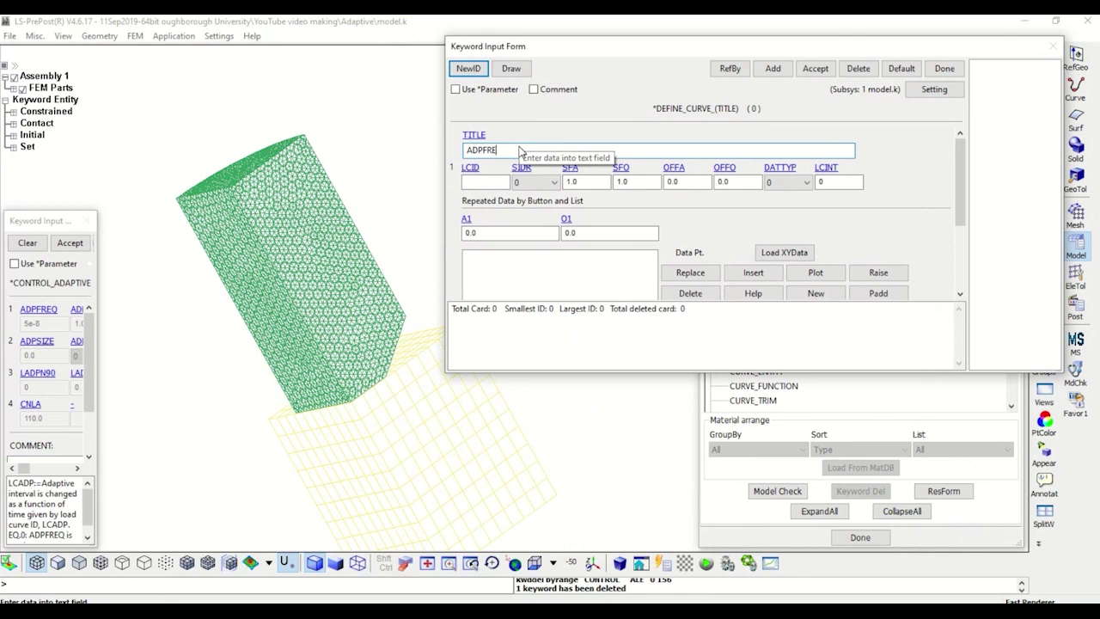
pyautogui.write('Q Cu')
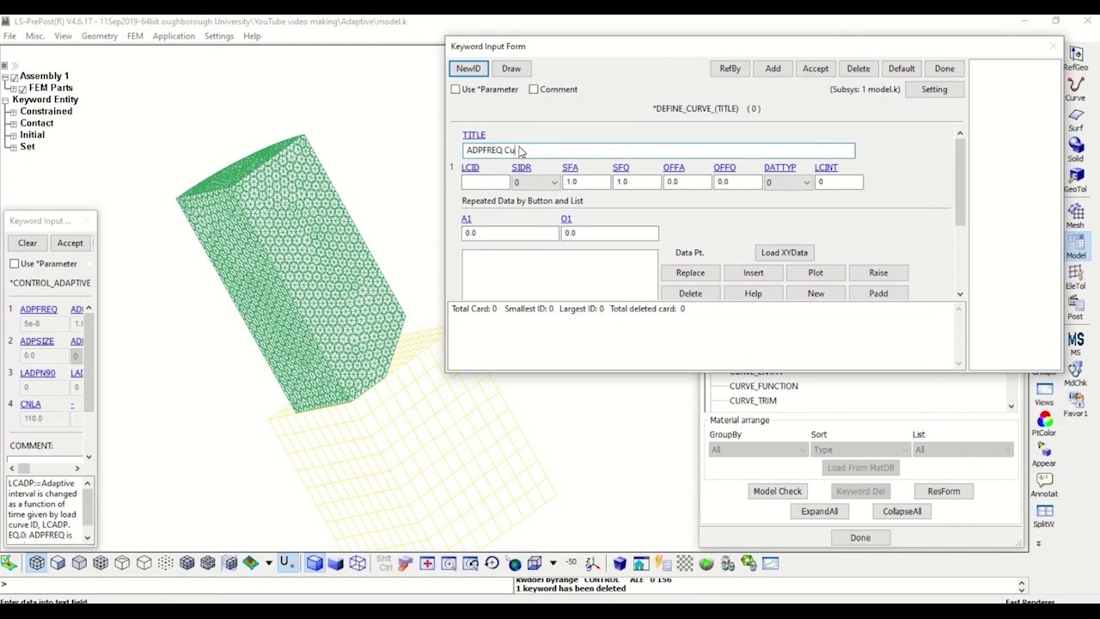
pyautogui.write('rve')
pyautogui.click(469, 68)
pyautogui.click(486, 181)
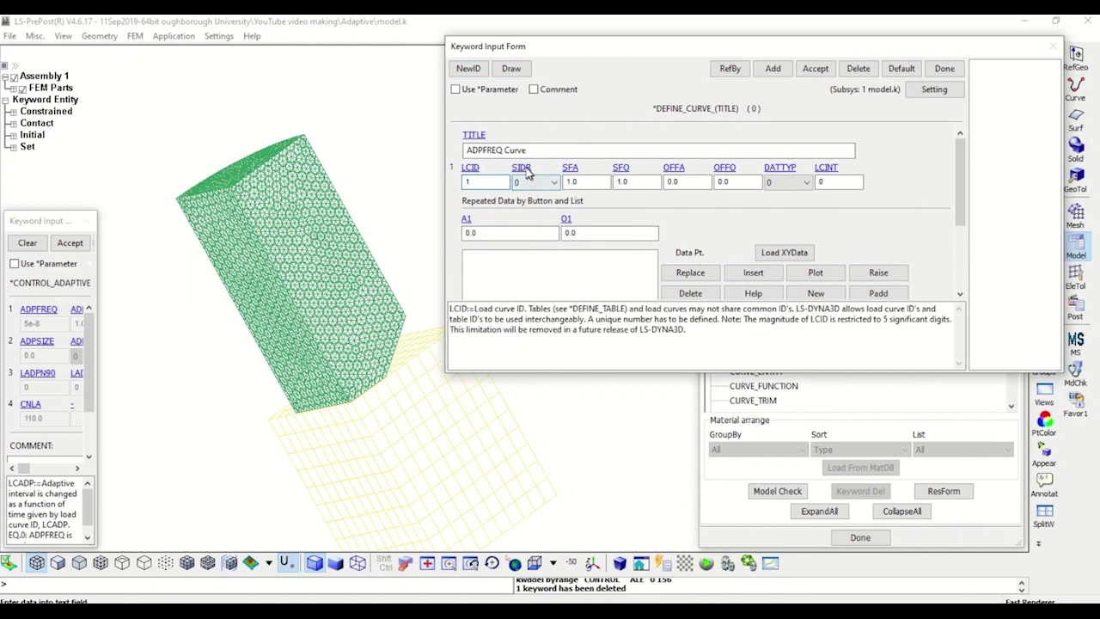
pyautogui.click(533, 181)
pyautogui.doubleClick(478, 319)
pyautogui.moveTo(472, 319); pyautogui.dragTo(717, 318)
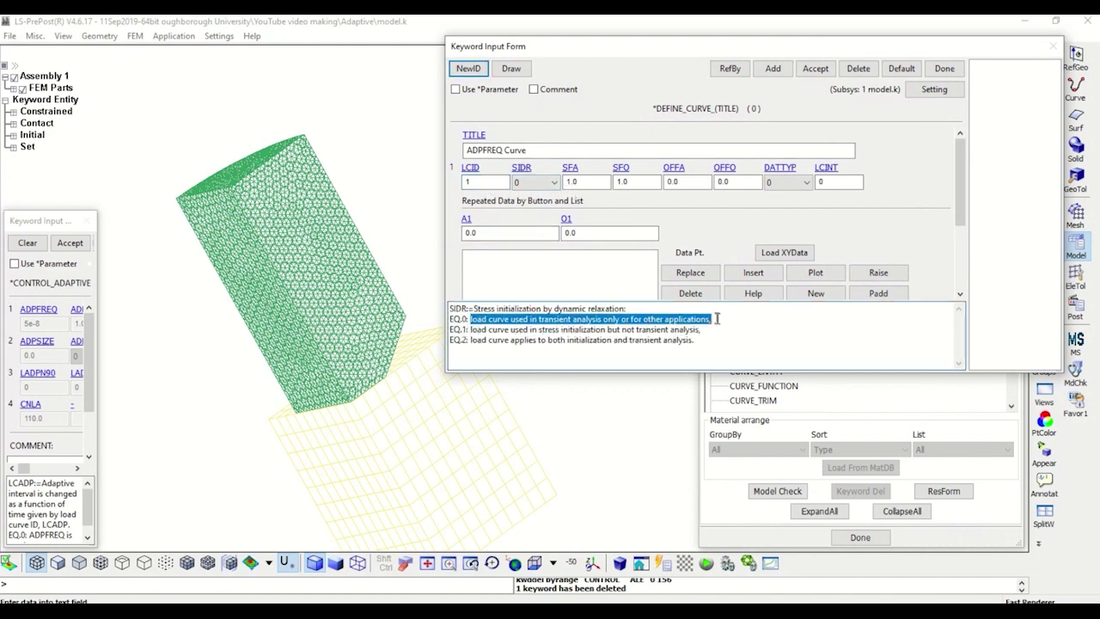
# Insert the curve's first data point with abscissa 0 and ordinate 5e-8.
pyautogui.click(518, 232)
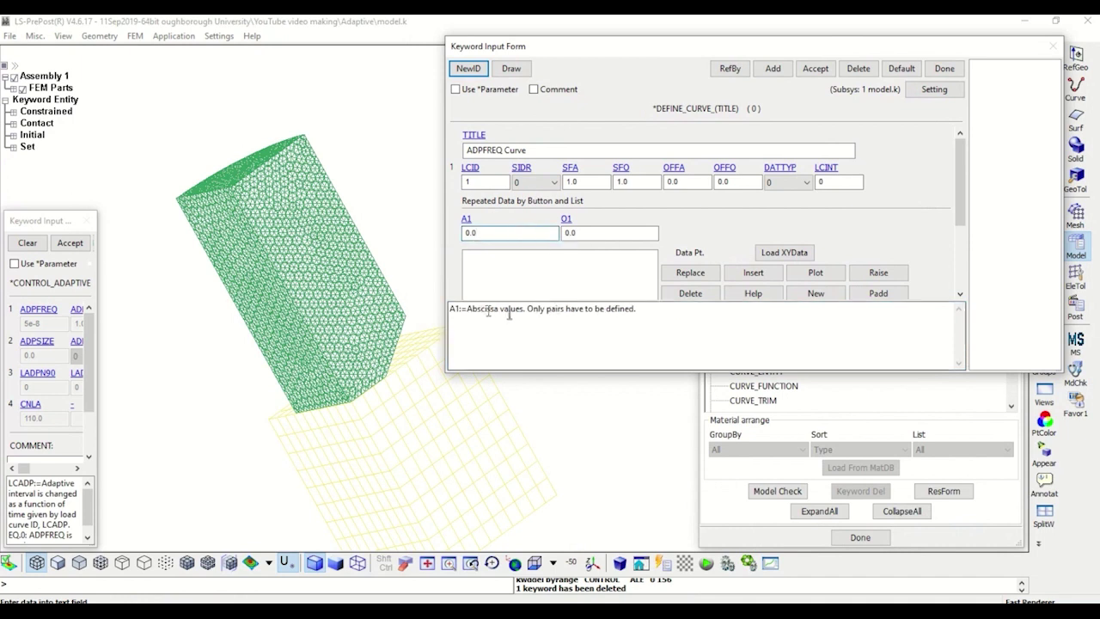
pyautogui.moveTo(493, 233); pyautogui.dragTo(446, 233)
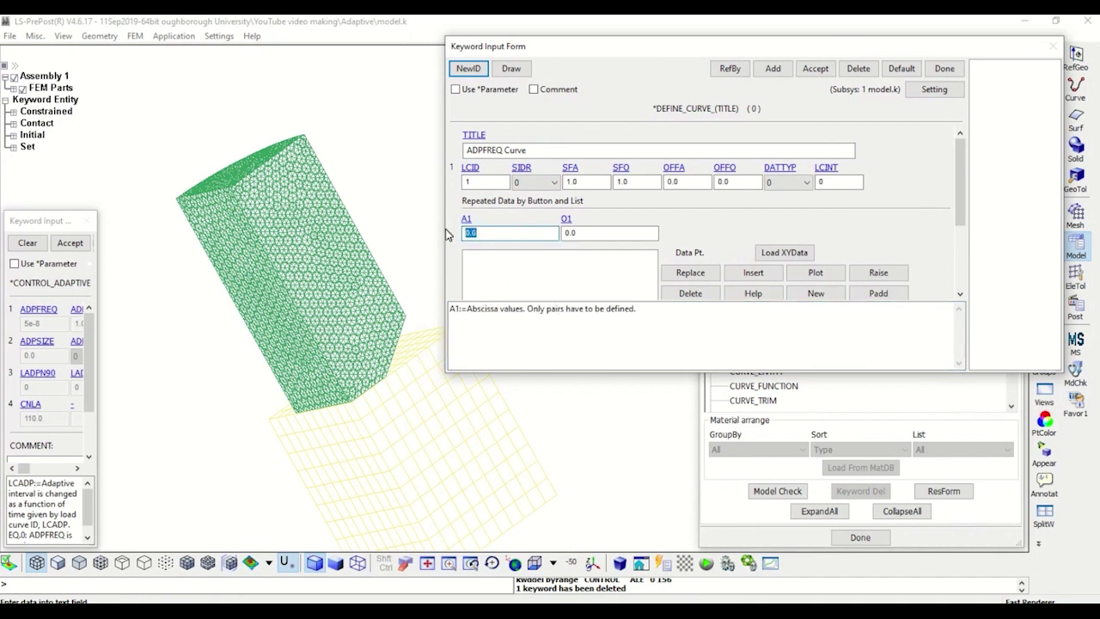
pyautogui.write('0')
pyautogui.press('Tab')
pyautogui.write('584e-08')
pyautogui.click(753, 272)
# Insert a second curve data point with abscissa 9e-6 and ordinate 5e-8.
pyautogui.click(481, 233)
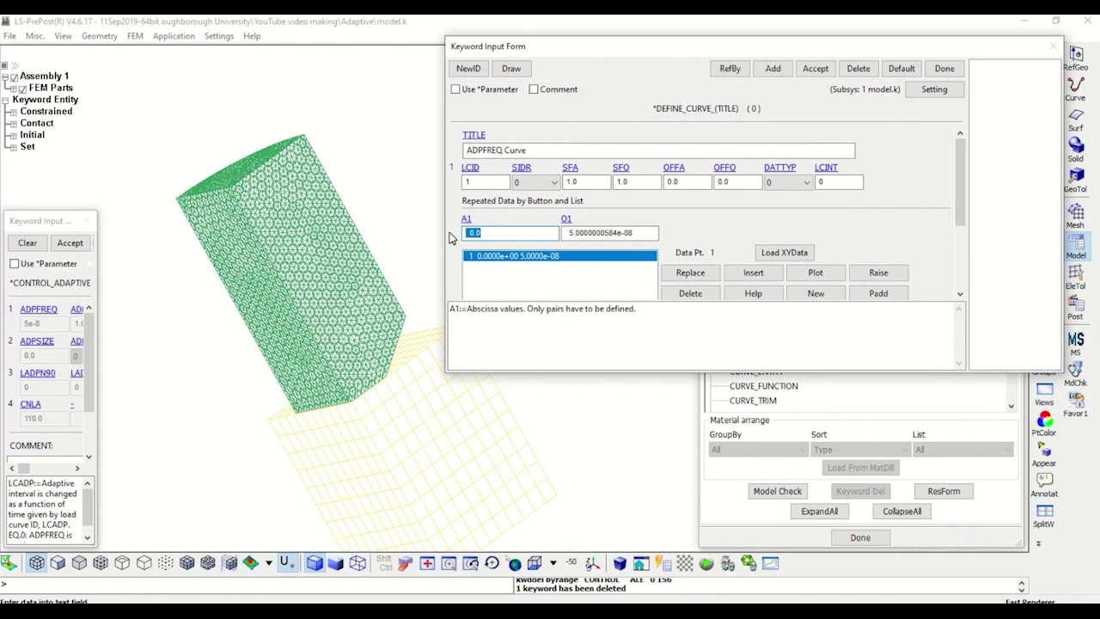
pyautogui.write('0')
pyautogui.click(744, 274)
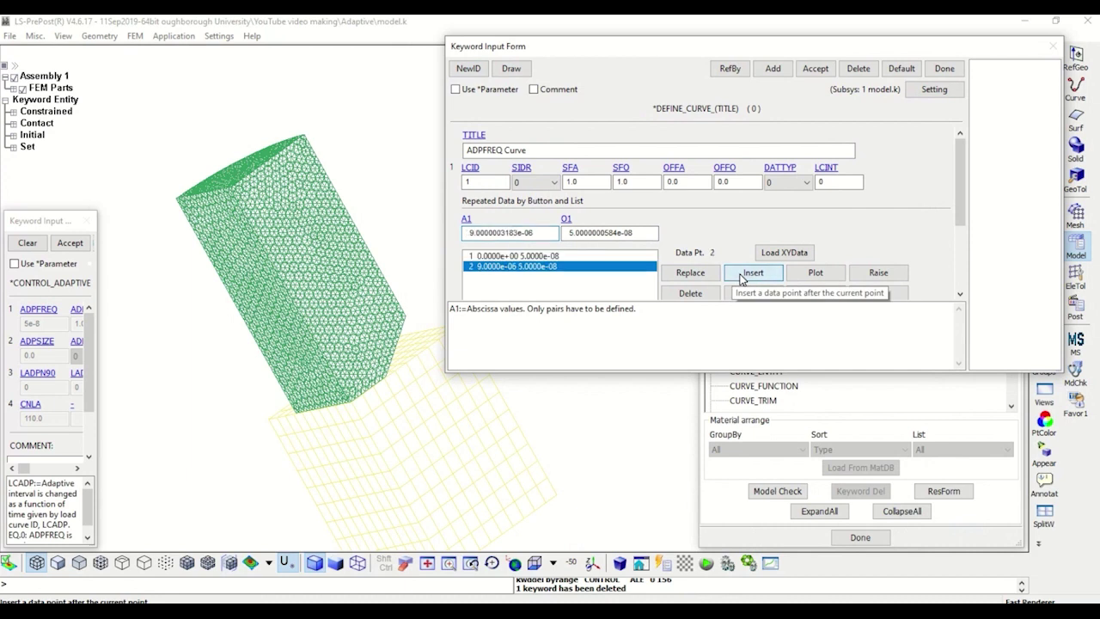
# Insert a third curve data point with abscissa 1e-5 and ordinate 1e-8.
pyautogui.moveTo(537, 230); pyautogui.dragTo(415, 232)
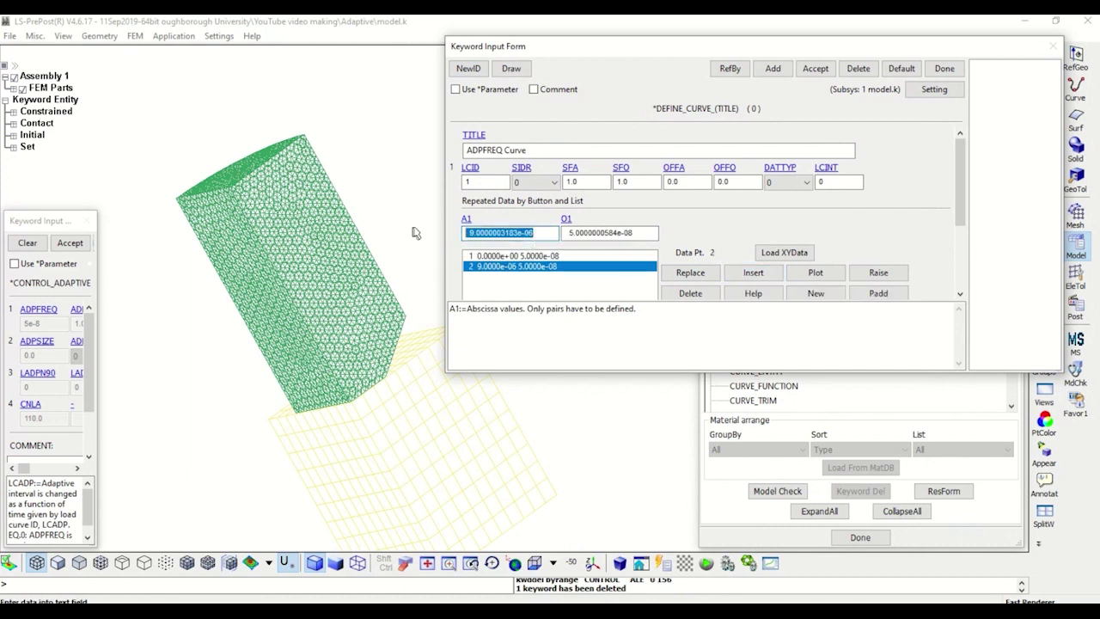
pyautogui.write('1e-5')
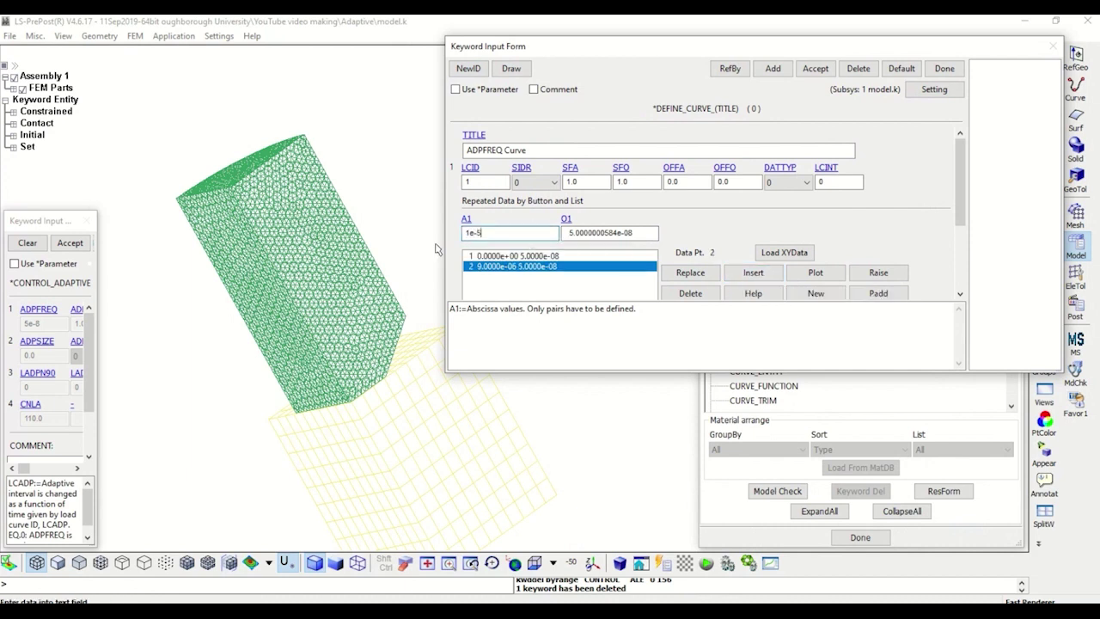
pyautogui.press('Tab')
pyautogui.press('BackSpace')
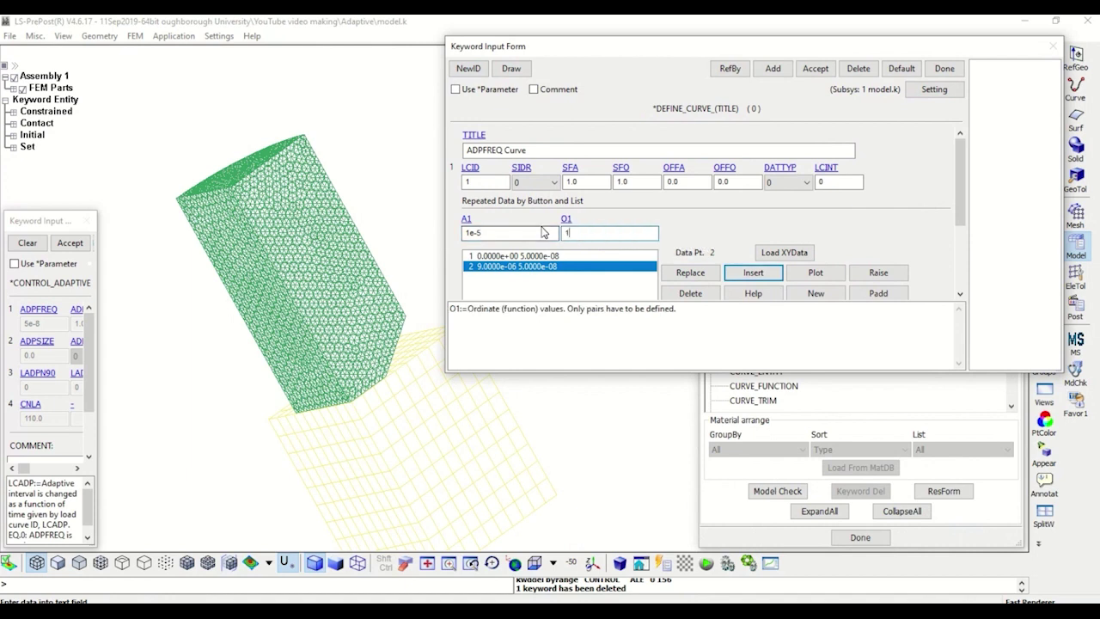
pyautogui.write('1e-8')
pyautogui.click(741, 274)
# Insert a fourth curve data point with abscissa 1 and ordinate 1e-8, and accept the ADPFREQ Curve.
pyautogui.moveTo(535, 232); pyautogui.dragTo(450, 233)
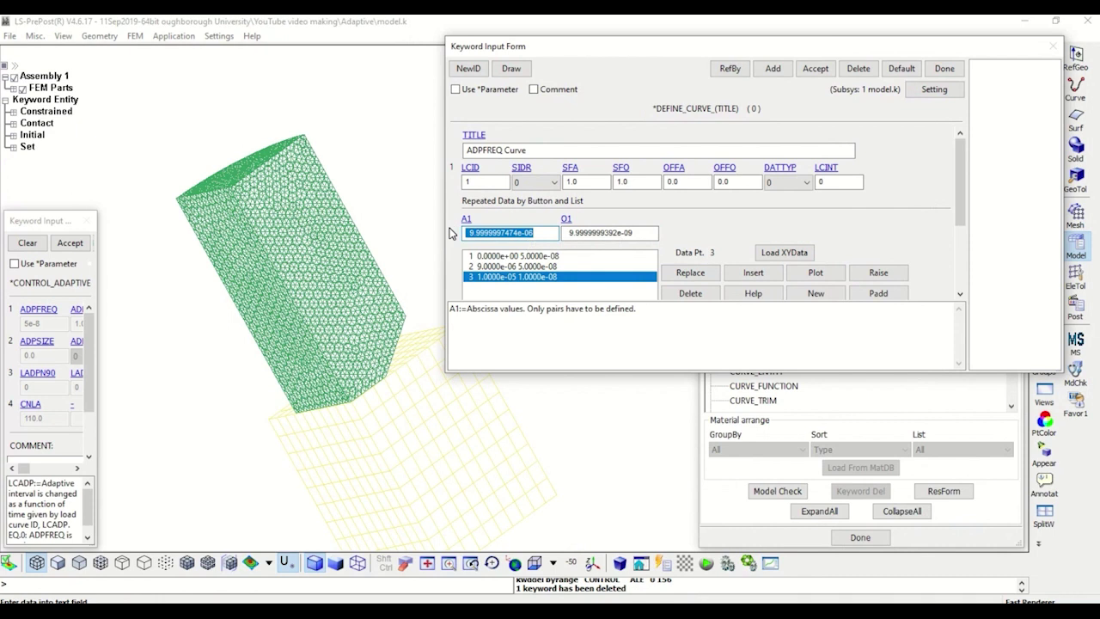
pyautogui.write('1')
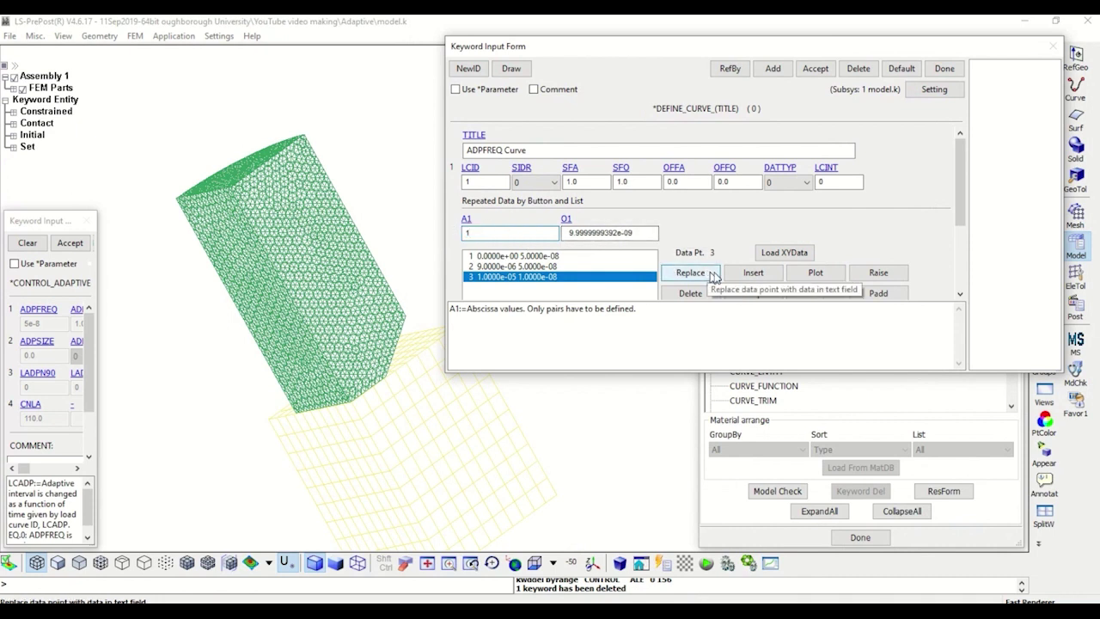
pyautogui.click(741, 273)
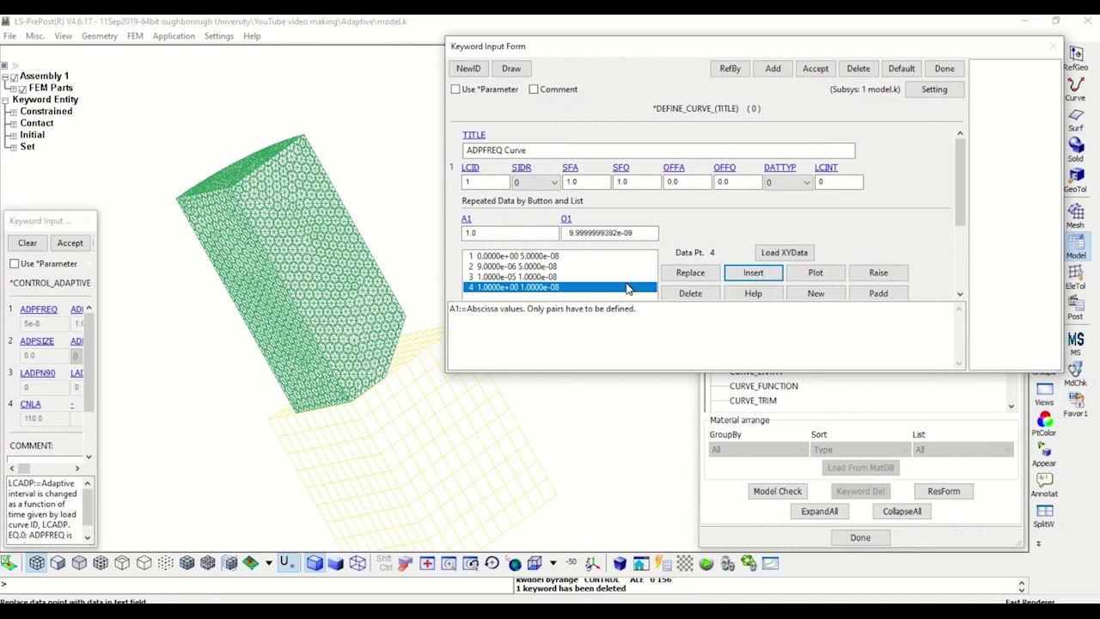
pyautogui.click(816, 68)
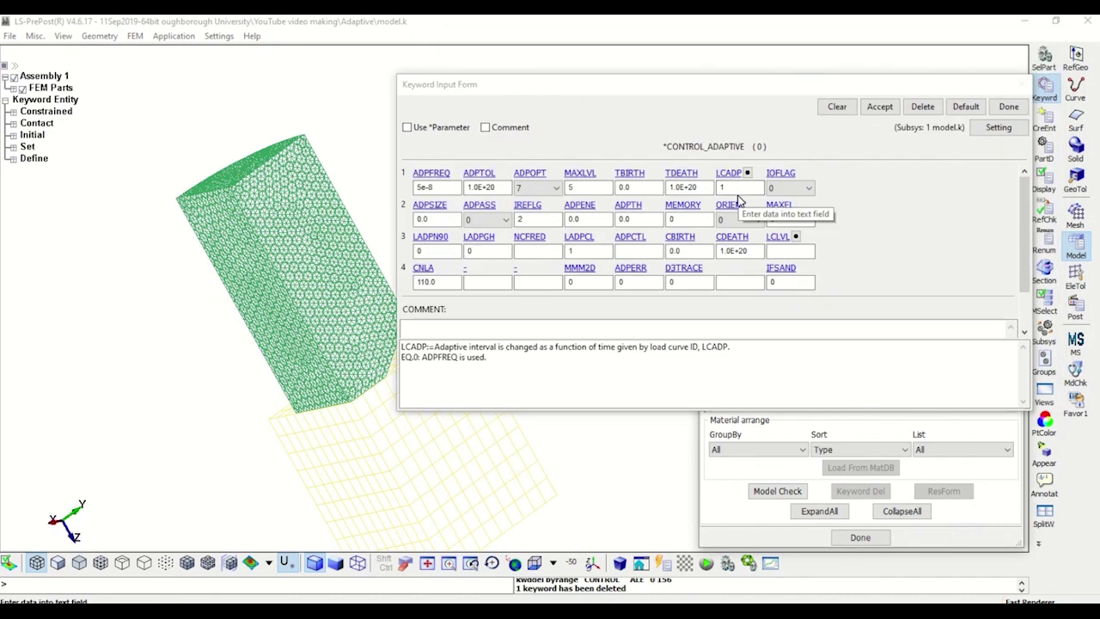
# Check the curve linked to LCADP, keep ADPFREQ Curve selected and finish the CONTROL_ADAPTIVE card.
pyautogui.doubleClick(739, 186)
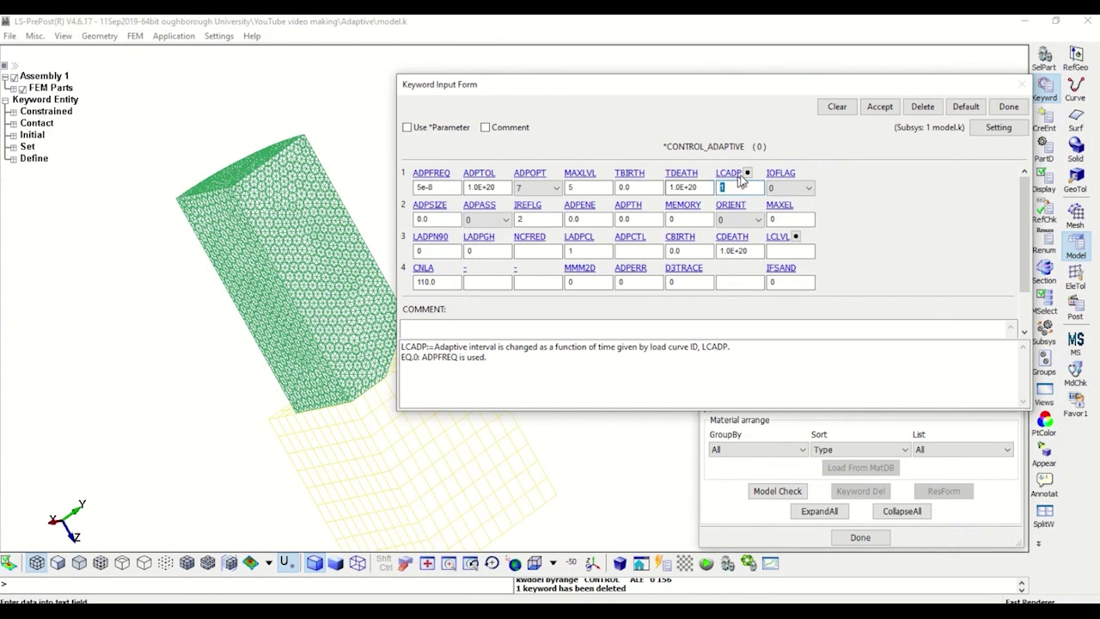
pyautogui.click(739, 175)
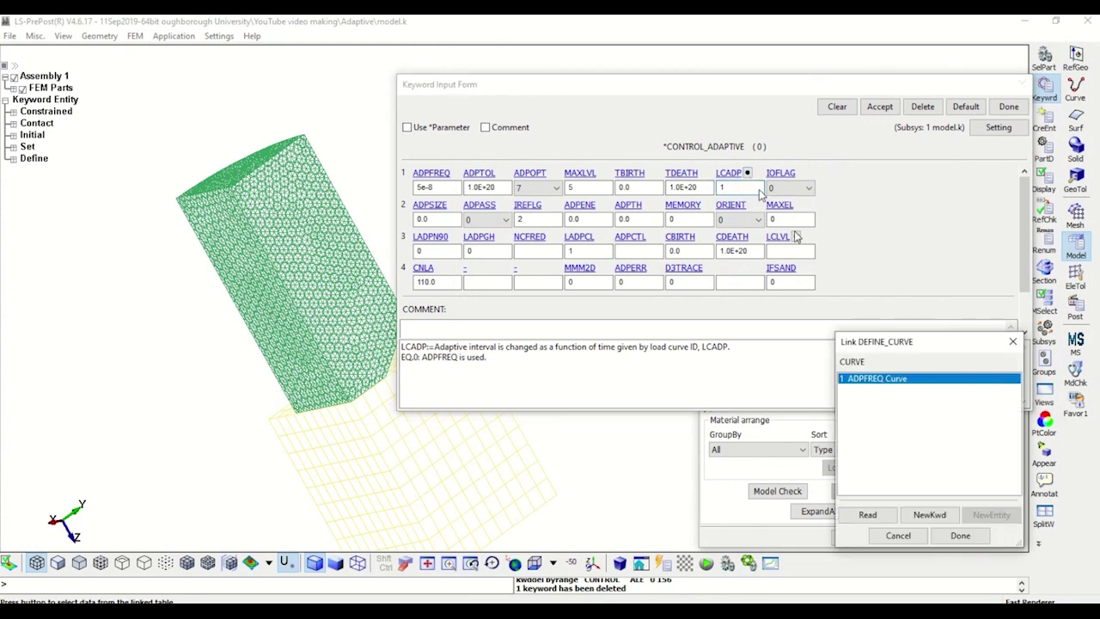
pyautogui.click(959, 535)
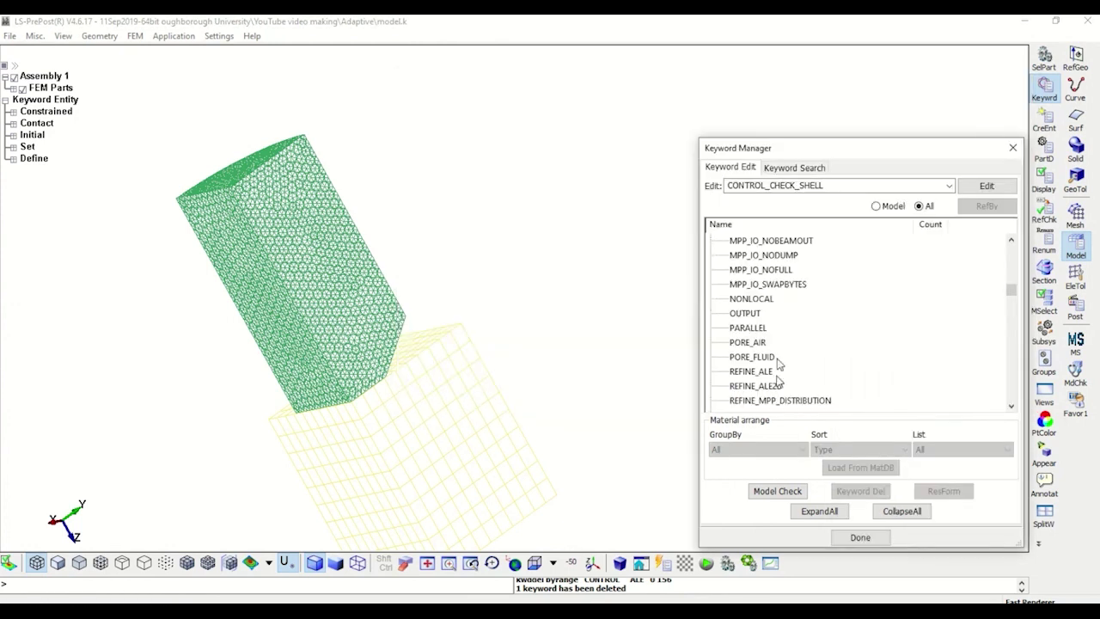
# Open the CONTROL_REMESHING card and set the edge length limits RMIN to 1e-4 and RMAX to 5e-4.
pyautogui.click(760, 371)
pyautogui.scroll(-1, 777, 371)
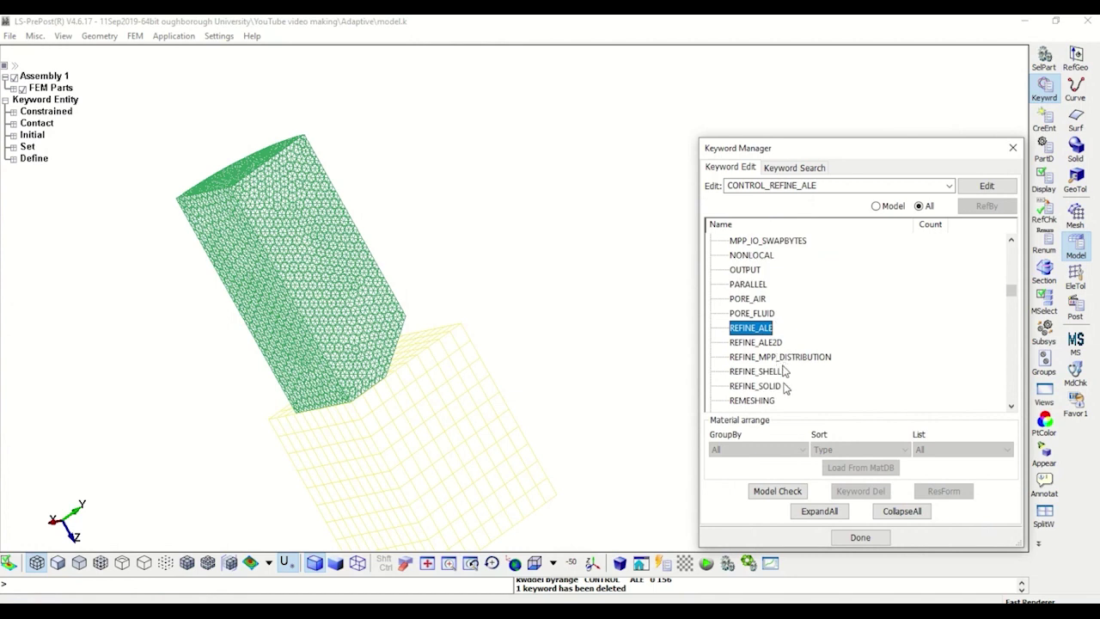
pyautogui.doubleClick(769, 400)
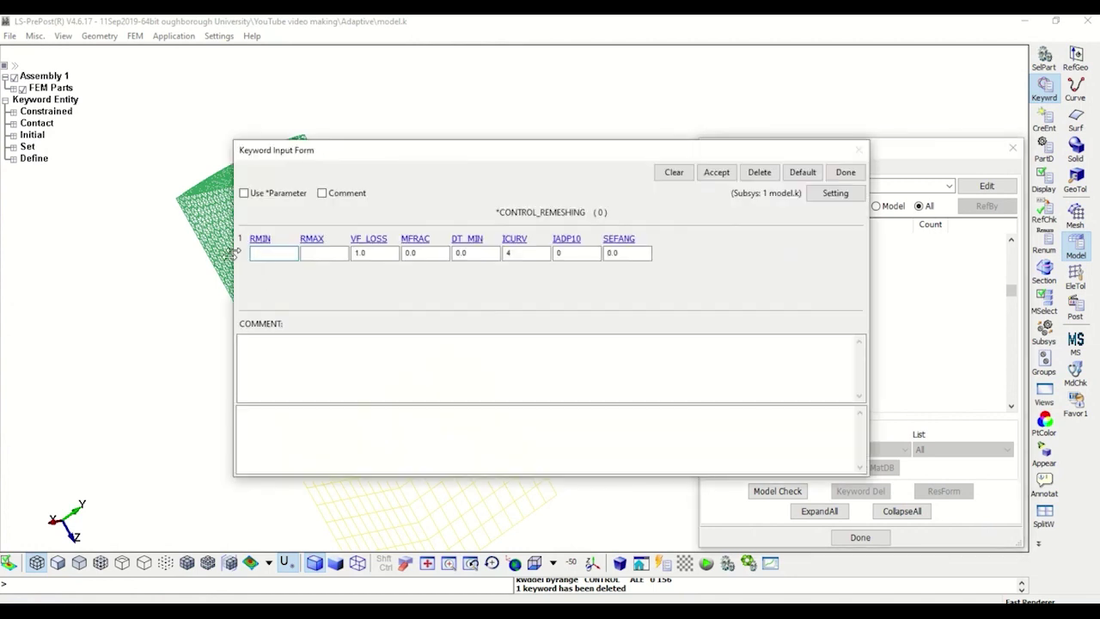
pyautogui.click(274, 255)
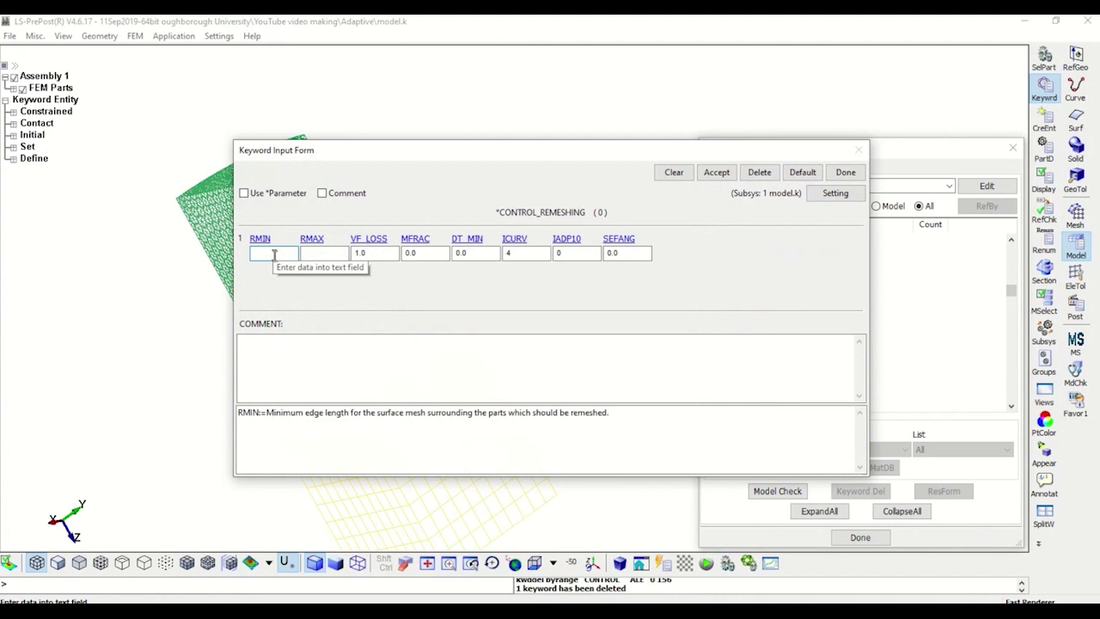
pyautogui.write('1e')
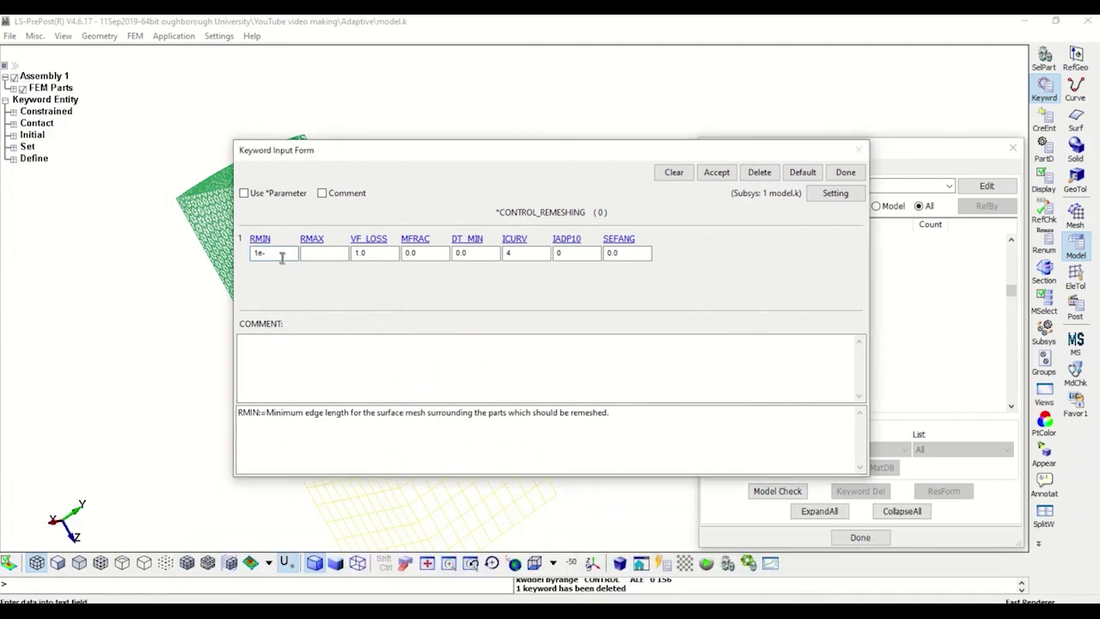
pyautogui.write('-4')
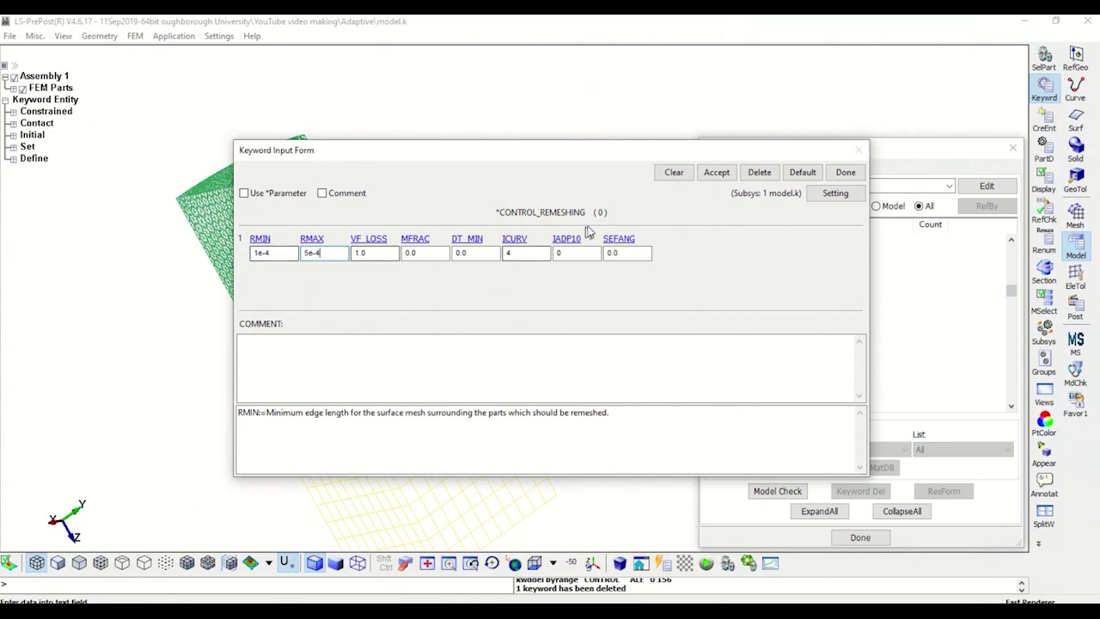
pyautogui.press('Tab')
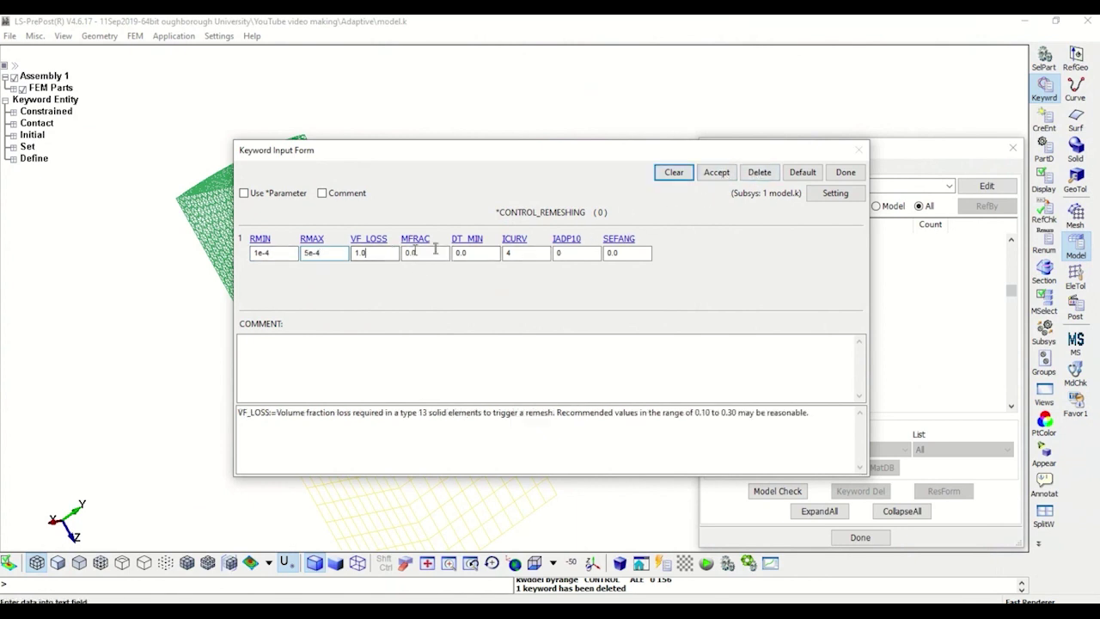
# Accept the CONTROL_REMESHING settings and close the card.
pyautogui.click(720, 172)
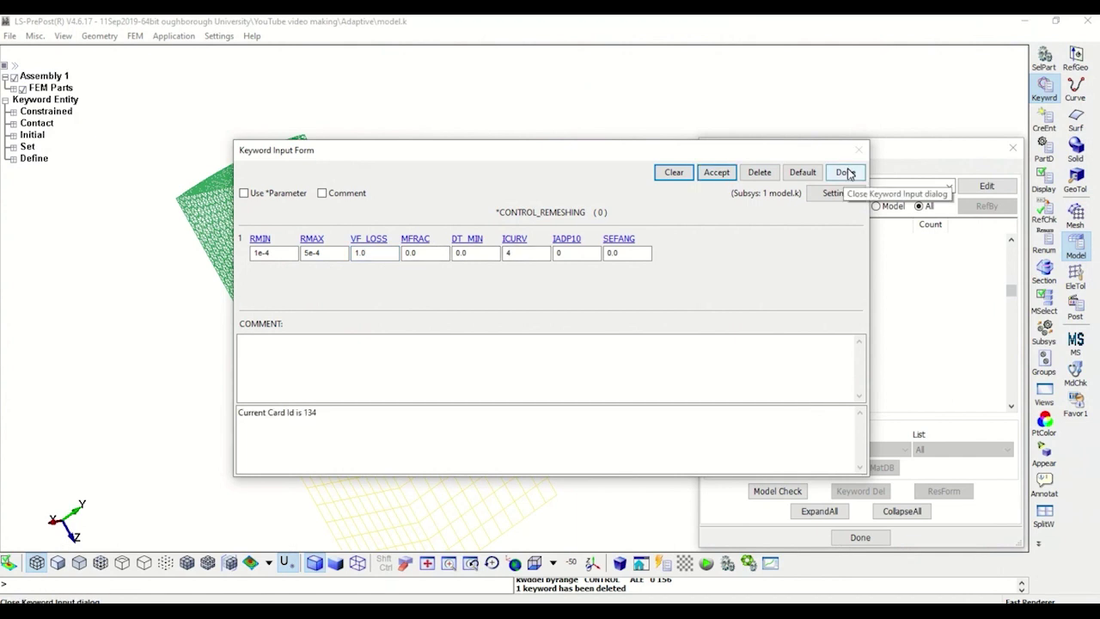
pyautogui.click(844, 172)
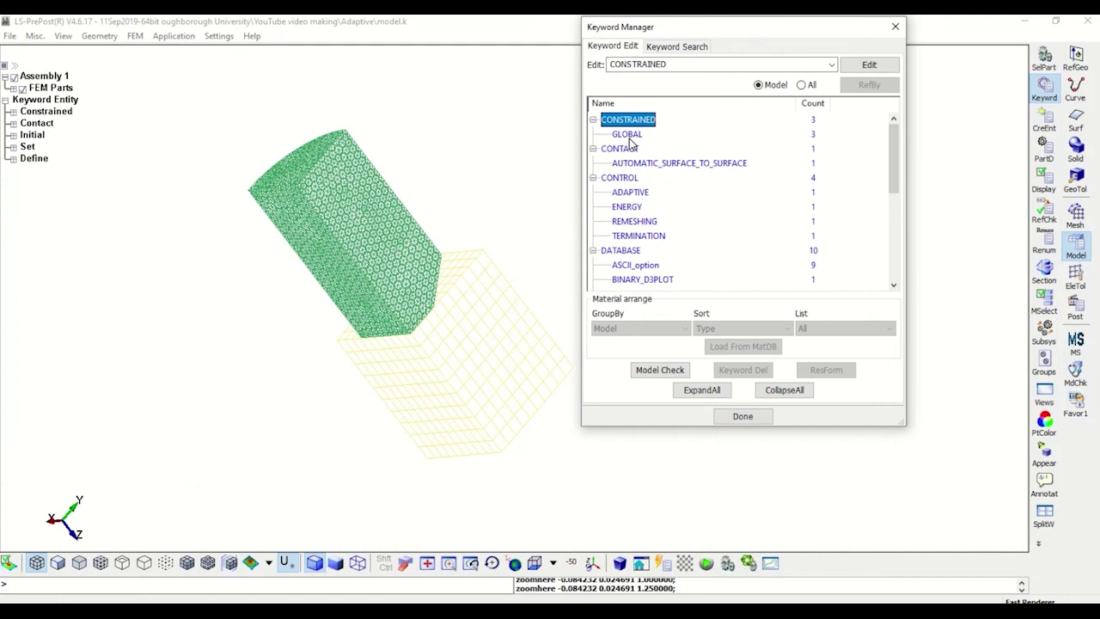
# Open the CONSTRAINED_GLOBAL cards and place the form beside the model so both can be viewed together.
pyautogui.doubleClick(628, 135)
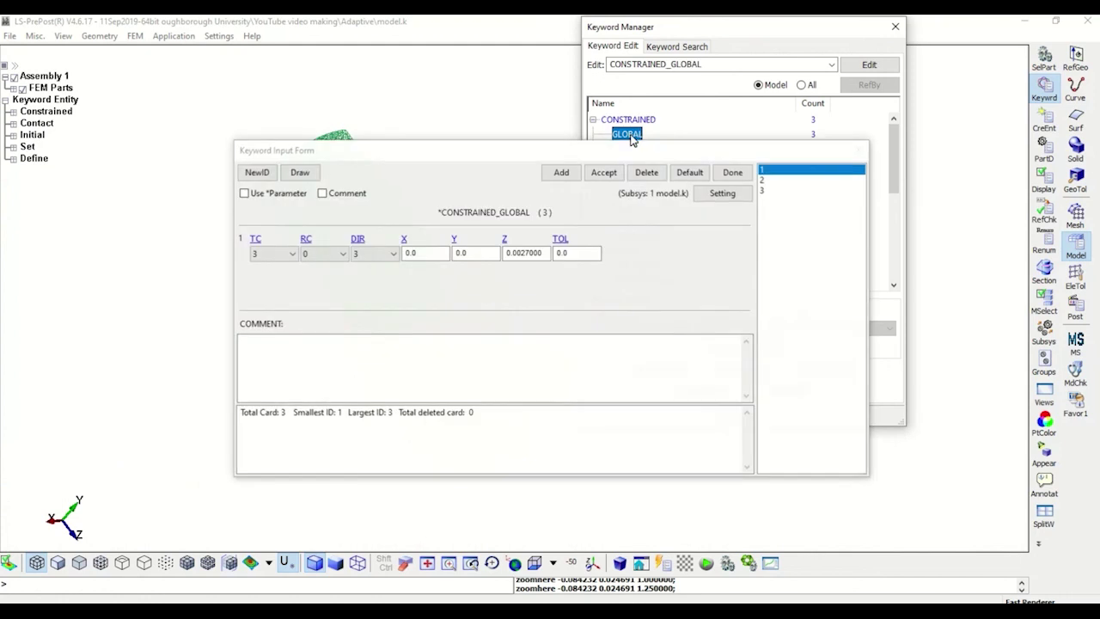
pyautogui.moveTo(528, 158); pyautogui.dragTo(813, 131)
pyautogui.scroll(-1, 219, 301)
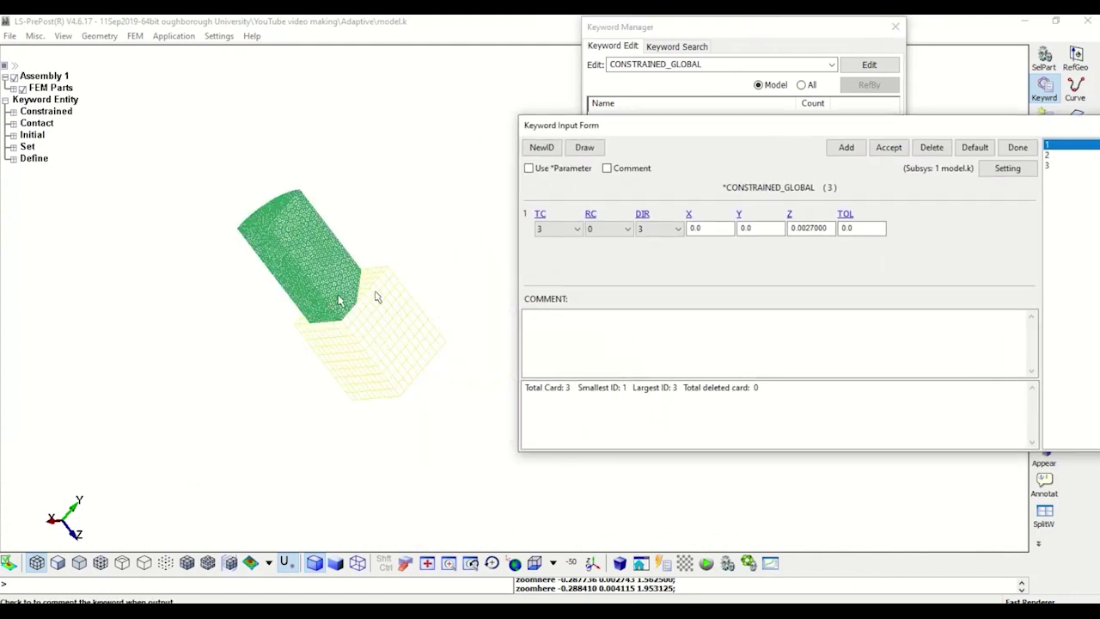
pyautogui.scroll(1, 448, 325)
pyautogui.moveTo(969, 135); pyautogui.dragTo(818, 135)
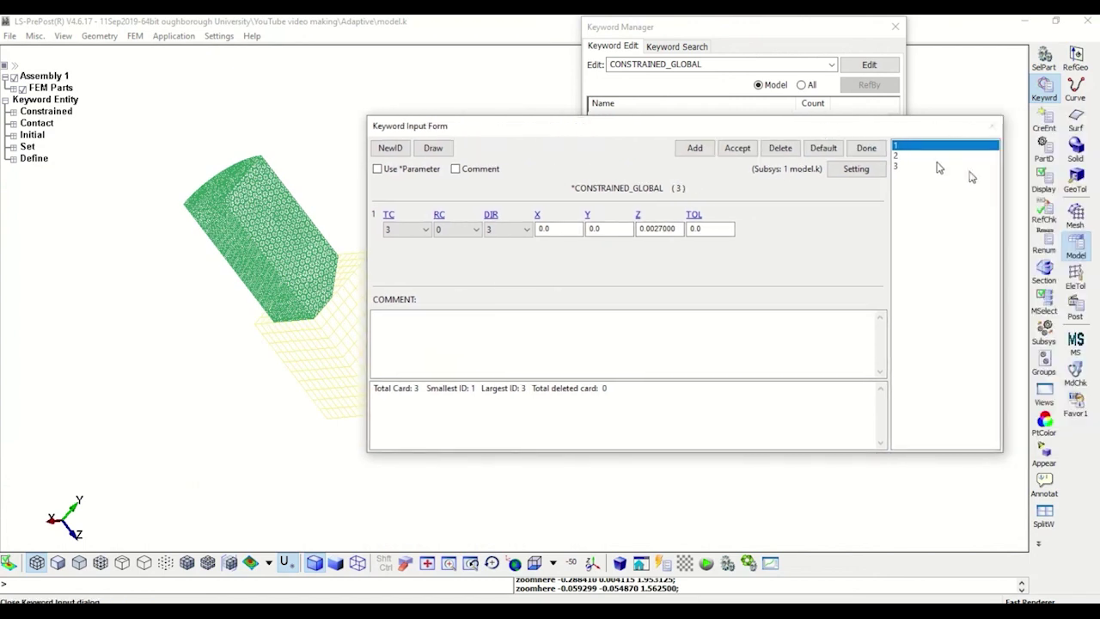
pyautogui.moveTo(1004, 172); pyautogui.dragTo(987, 172)
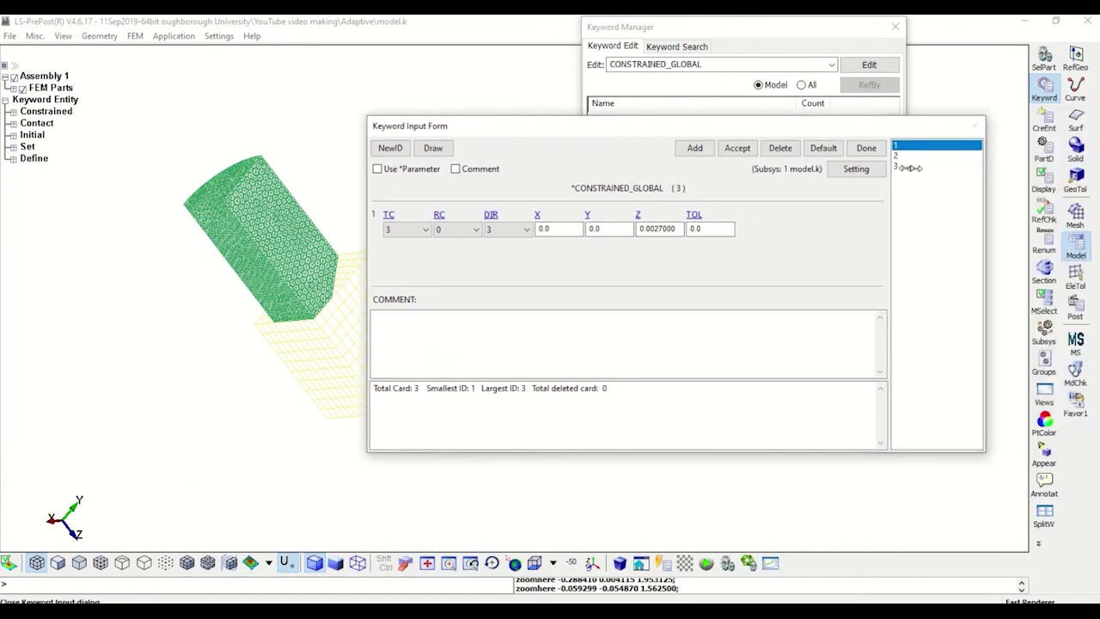
pyautogui.moveTo(868, 121); pyautogui.dragTo(970, 101)
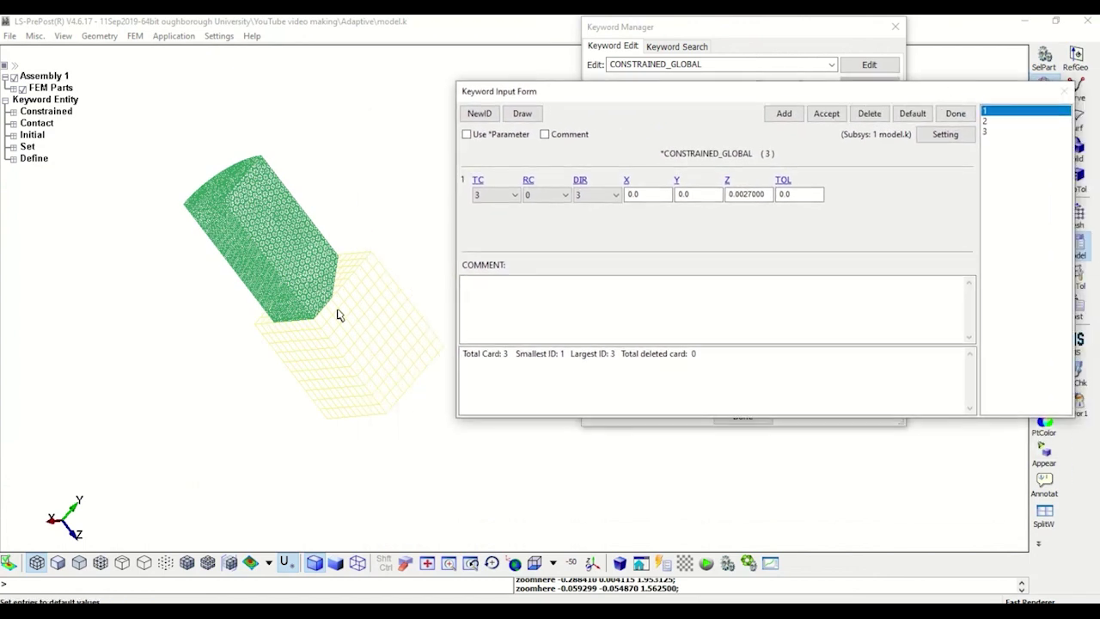
# Examine the translational constraint of CONSTRAINED_GLOBAL card 2 and display its constraint plane on the model.
pyautogui.click(67, 146)
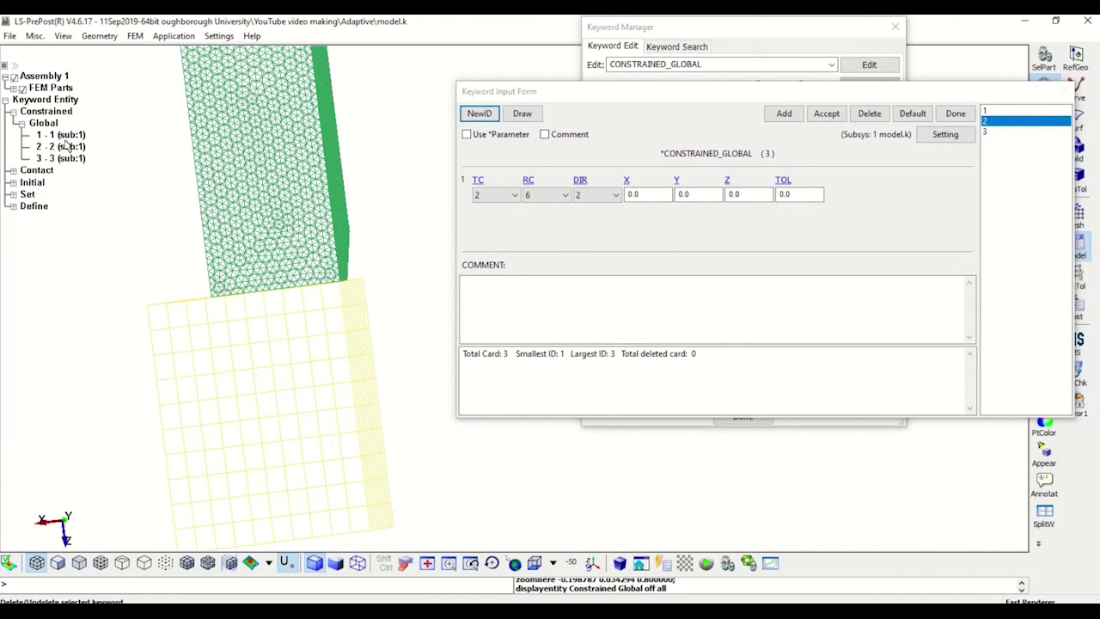
pyautogui.click(479, 182)
pyautogui.moveTo(495, 385); pyautogui.dragTo(573, 384)
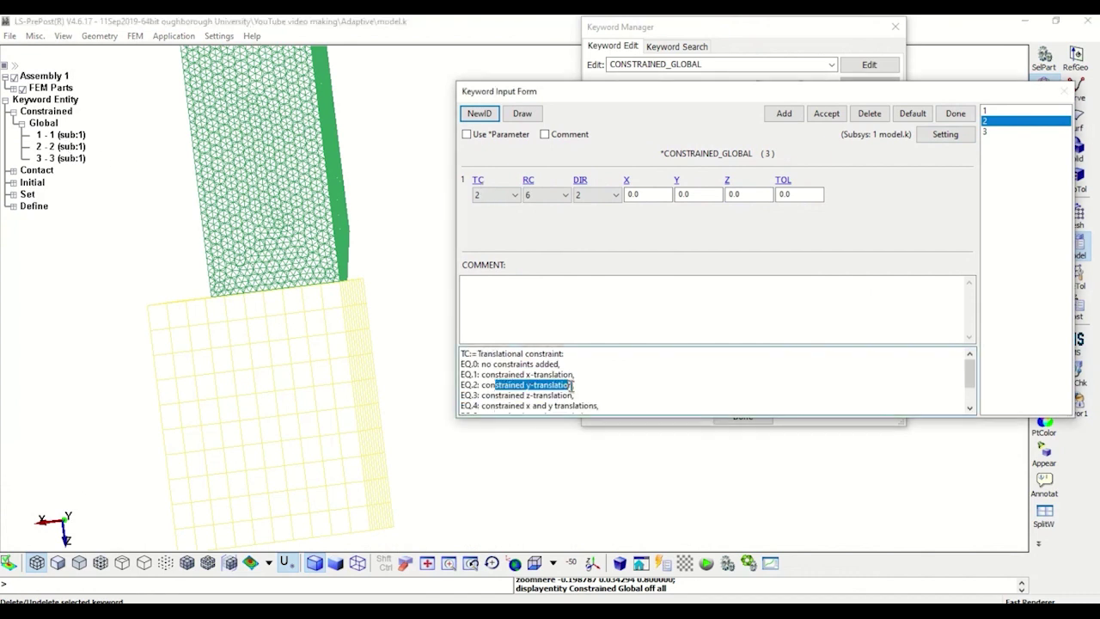
pyautogui.moveTo(182, 359); pyautogui.dragTo(246, 237)
pyautogui.moveTo(368, 297); pyautogui.dragTo(270, 378)
pyautogui.click(62, 147)
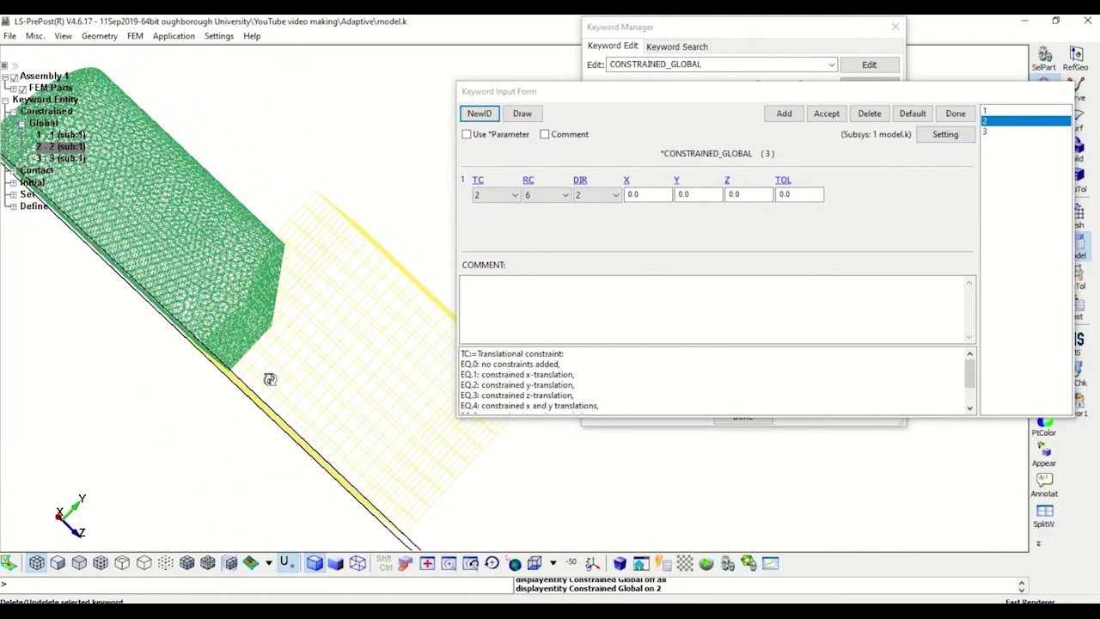
# Check the meaning of the rotational constraint (RC) and normal direction (DIR) options used in CONSTRAINED_GLOBAL card 2.
pyautogui.scroll(-2, 275, 364)
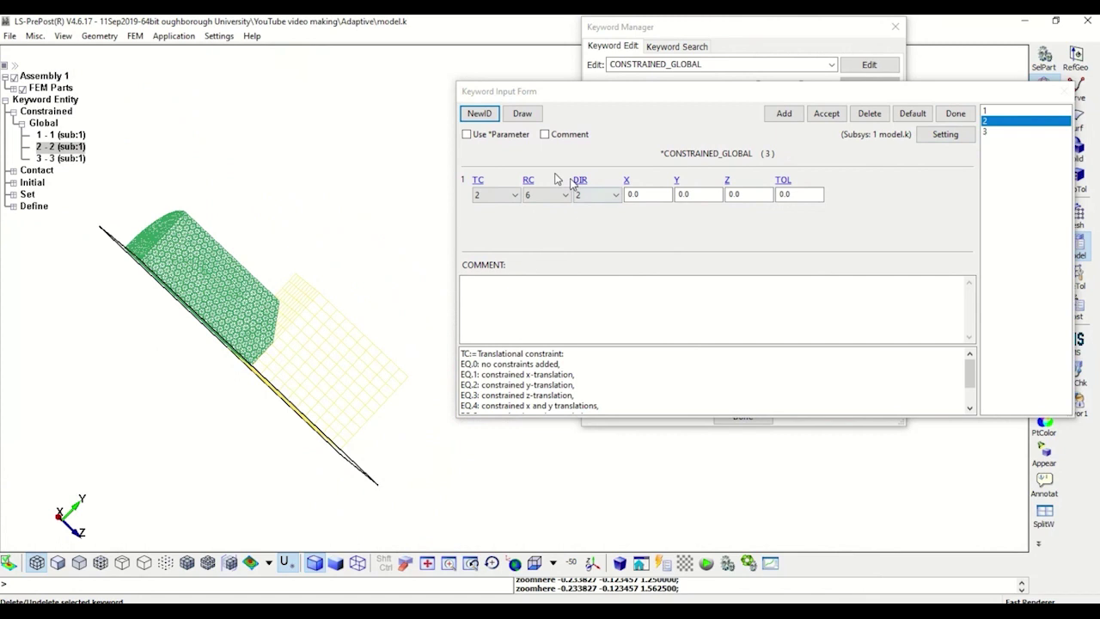
pyautogui.click(528, 181)
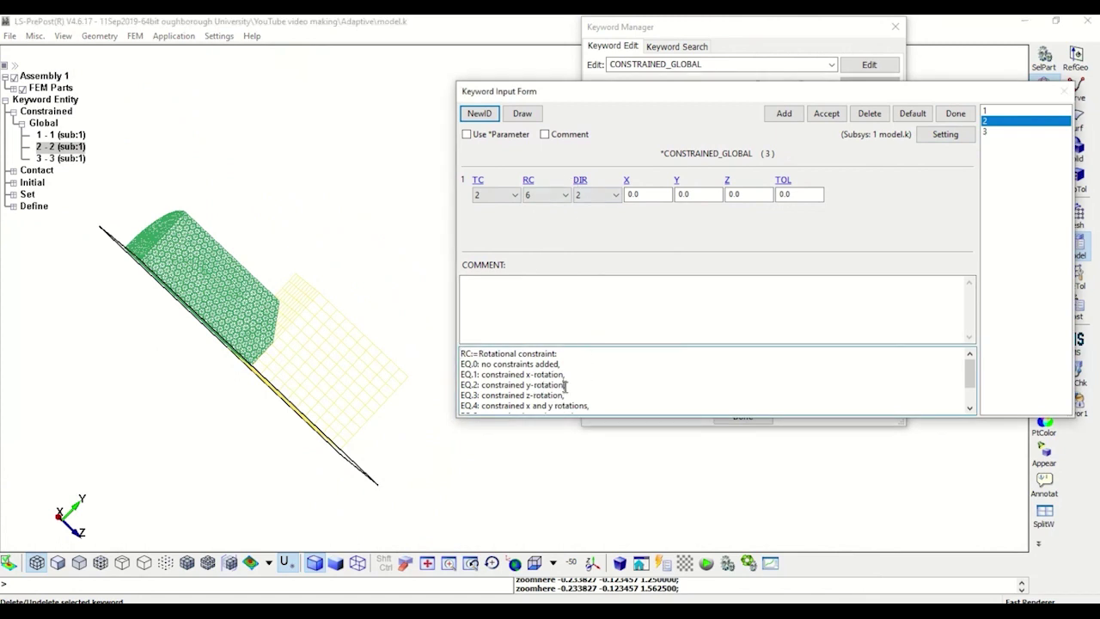
pyautogui.scroll(-1, 565, 385)
pyautogui.moveTo(485, 396); pyautogui.dragTo(591, 393)
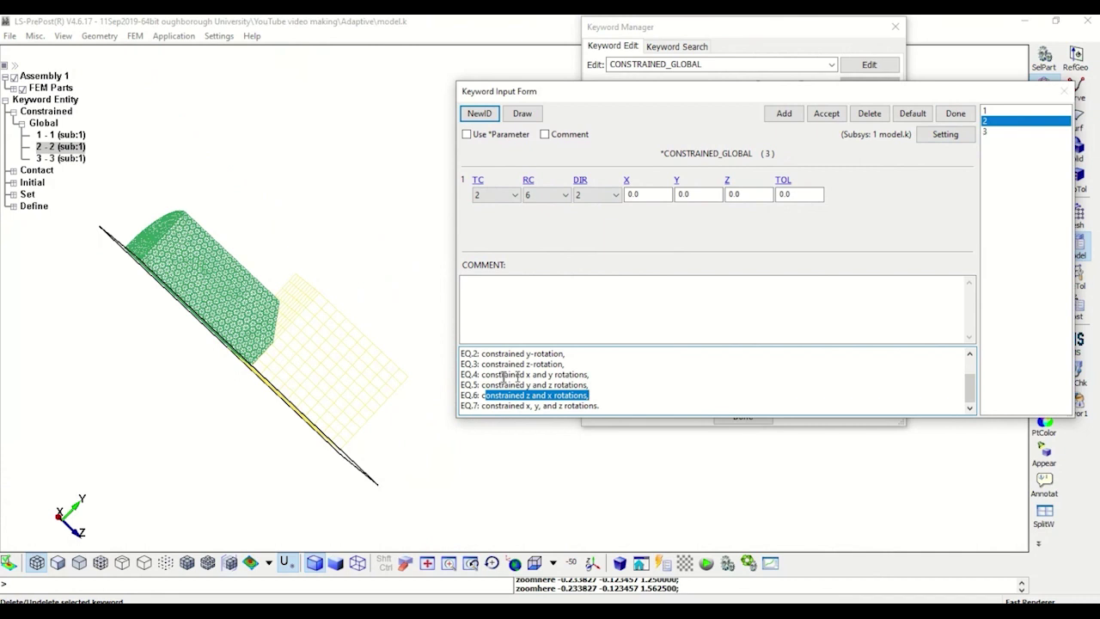
pyautogui.click(584, 183)
pyautogui.moveTo(486, 384); pyautogui.dragTo(513, 385)
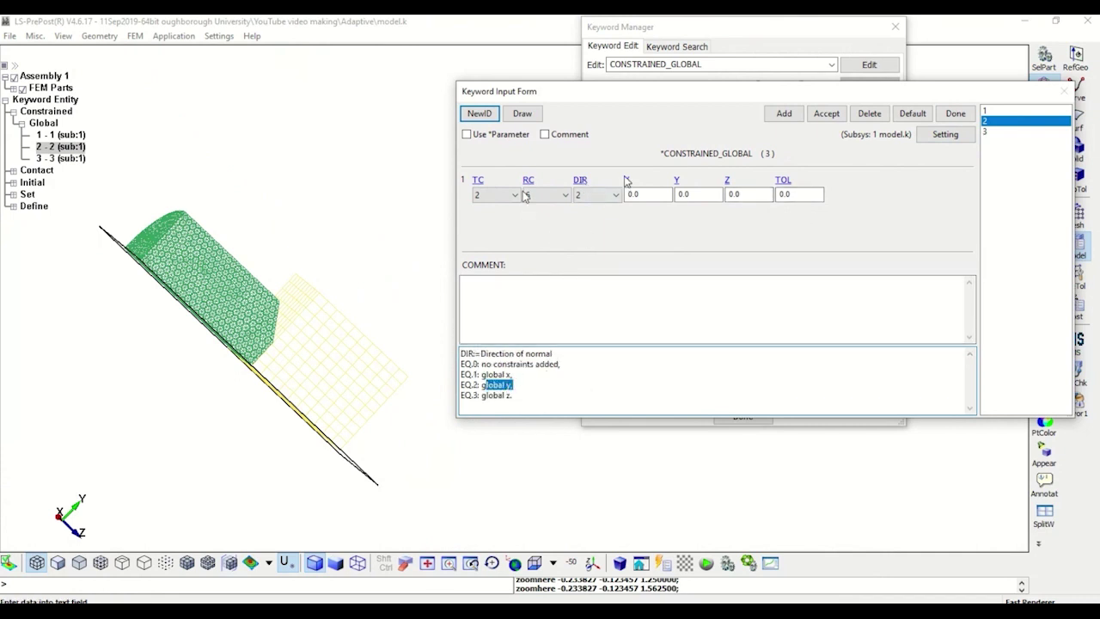
# Examine the translational constraint of CONSTRAINED_GLOBAL card 3 and display its constraint plane edge-on against the model.
pyautogui.click(988, 131)
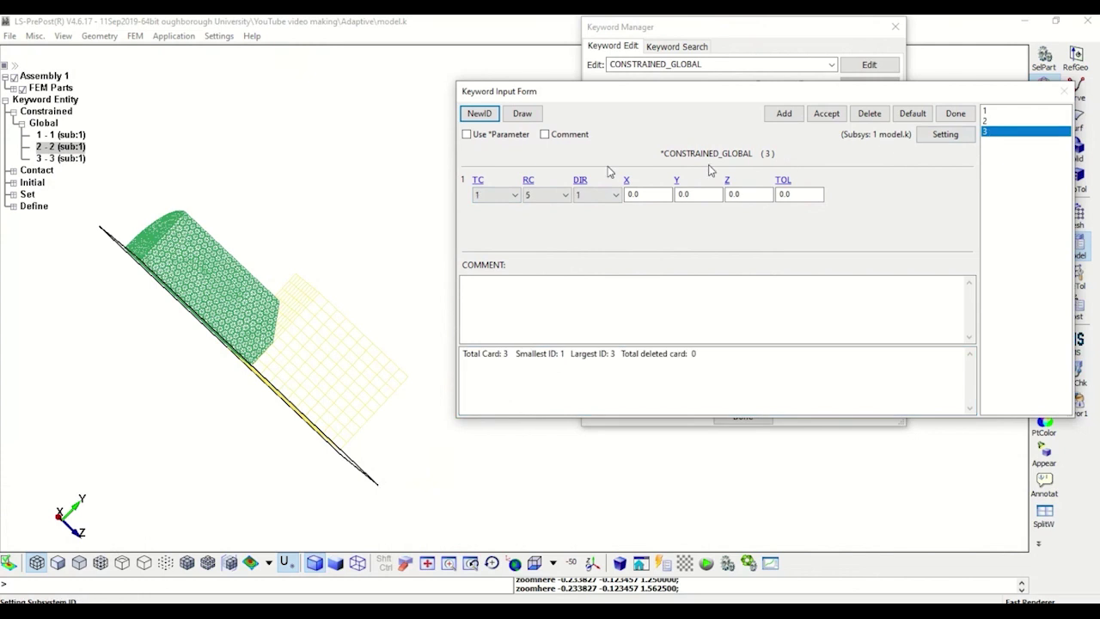
pyautogui.click(479, 181)
pyautogui.moveTo(490, 375); pyautogui.dragTo(569, 375)
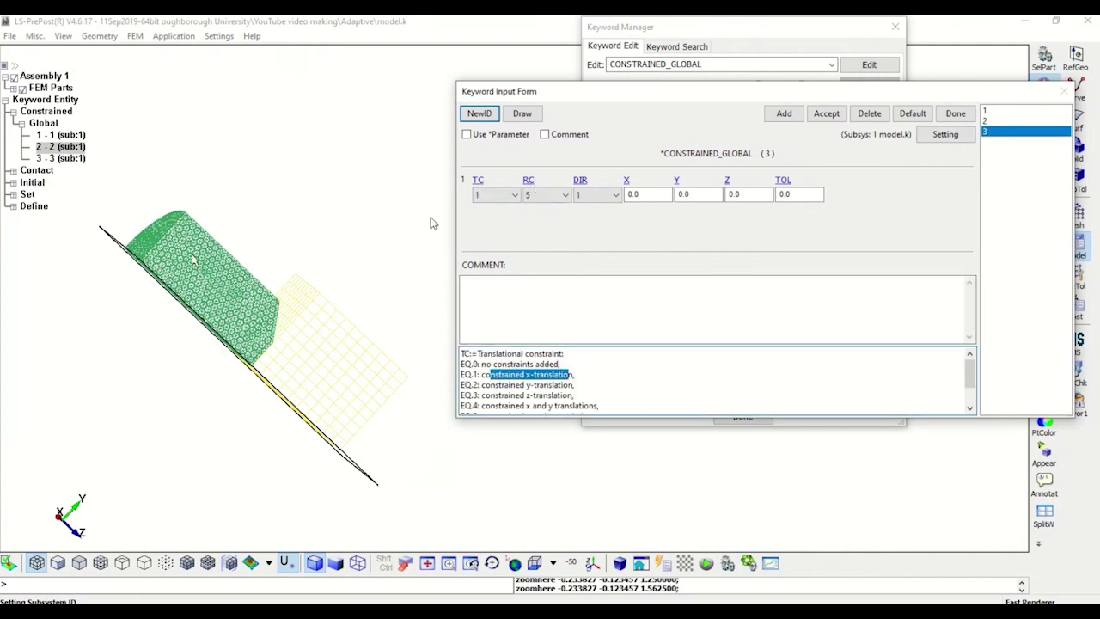
pyautogui.click(58, 161)
pyautogui.moveTo(240, 302); pyautogui.dragTo(720, 311)
pyautogui.moveTo(302, 300); pyautogui.dragTo(331, 299)
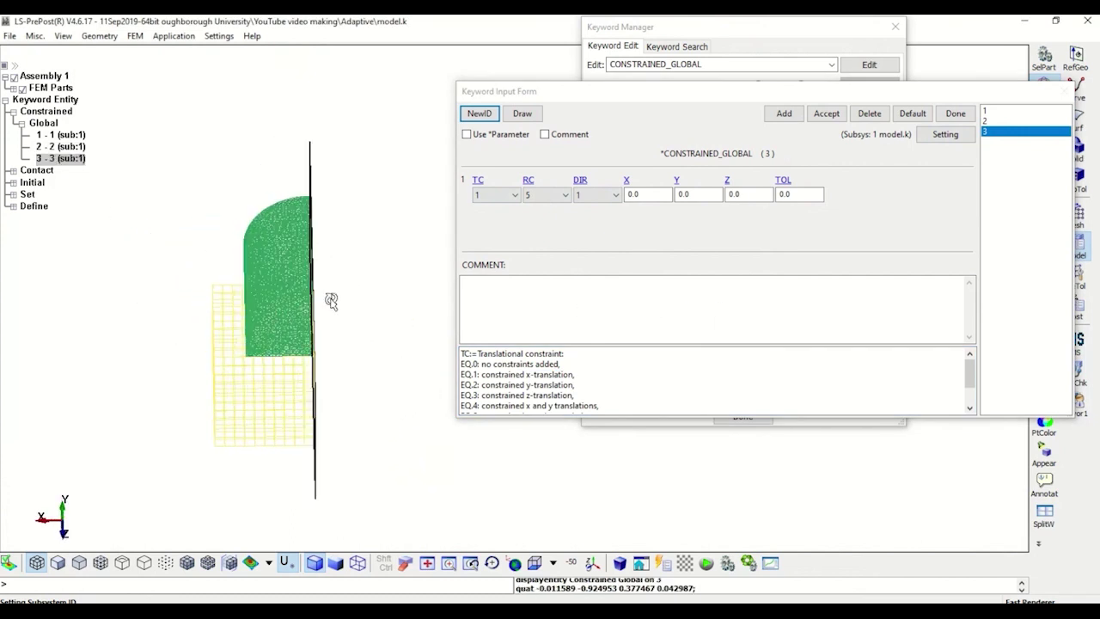
# Check the RC and DIR option descriptions for CONSTRAINED_GLOBAL card 3 and close the form.
pyautogui.click(533, 190)
pyautogui.scroll(-1, 529, 385)
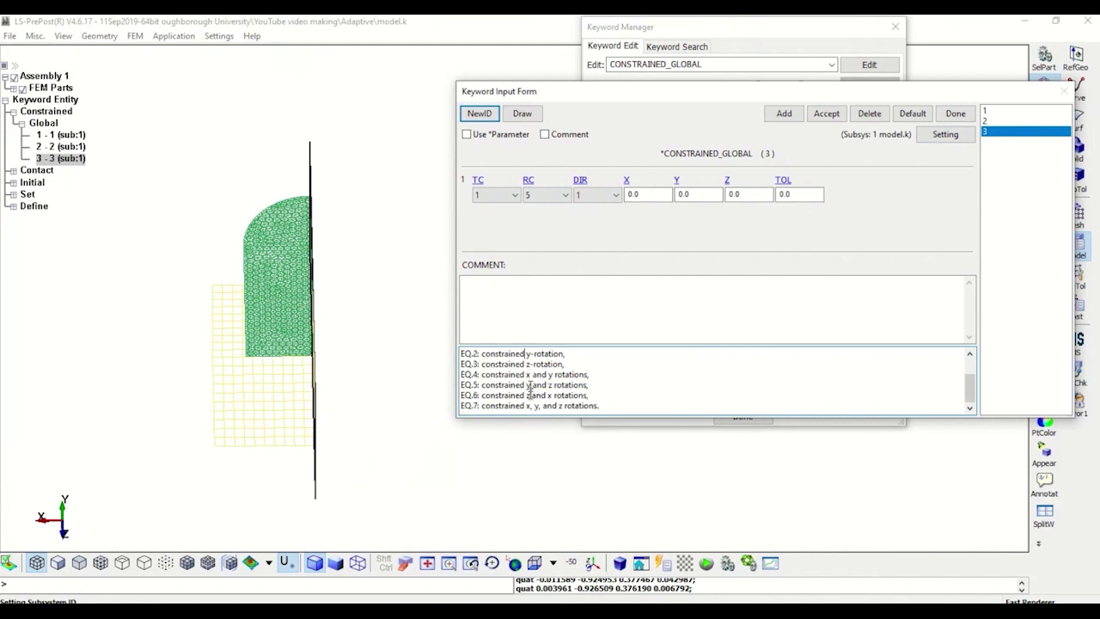
pyautogui.moveTo(483, 385); pyautogui.dragTo(587, 385)
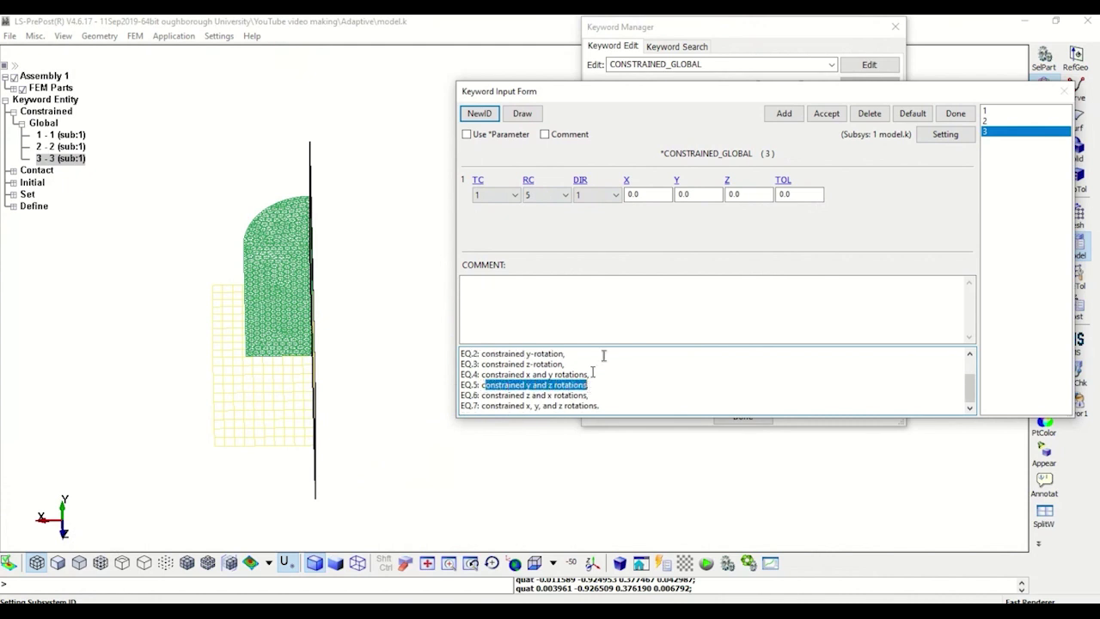
pyautogui.click(583, 182)
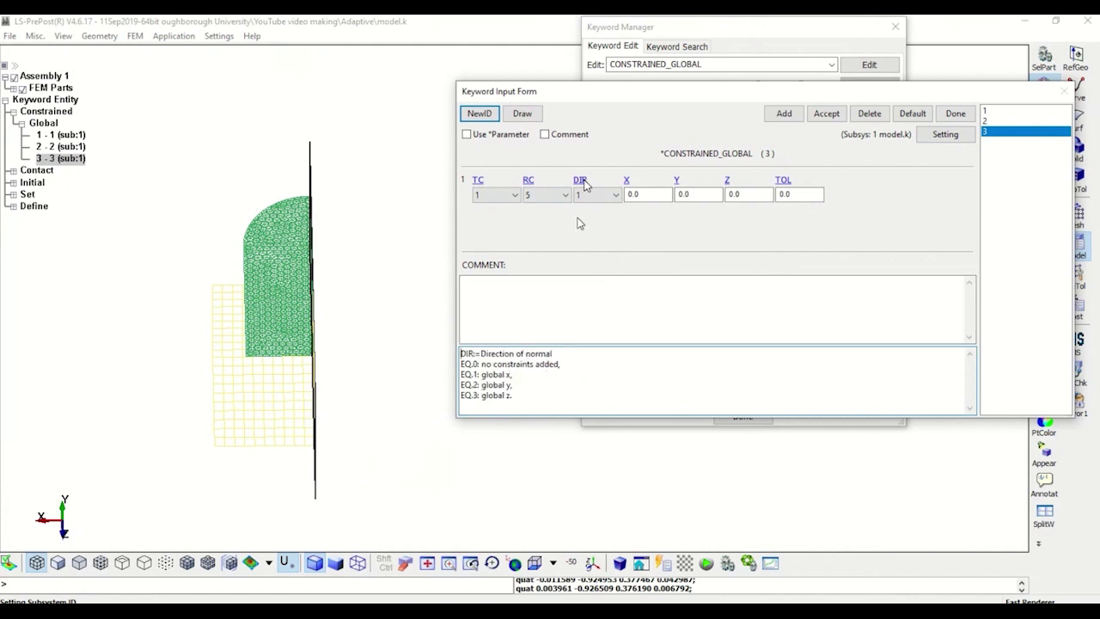
pyautogui.moveTo(481, 375); pyautogui.dragTo(514, 374)
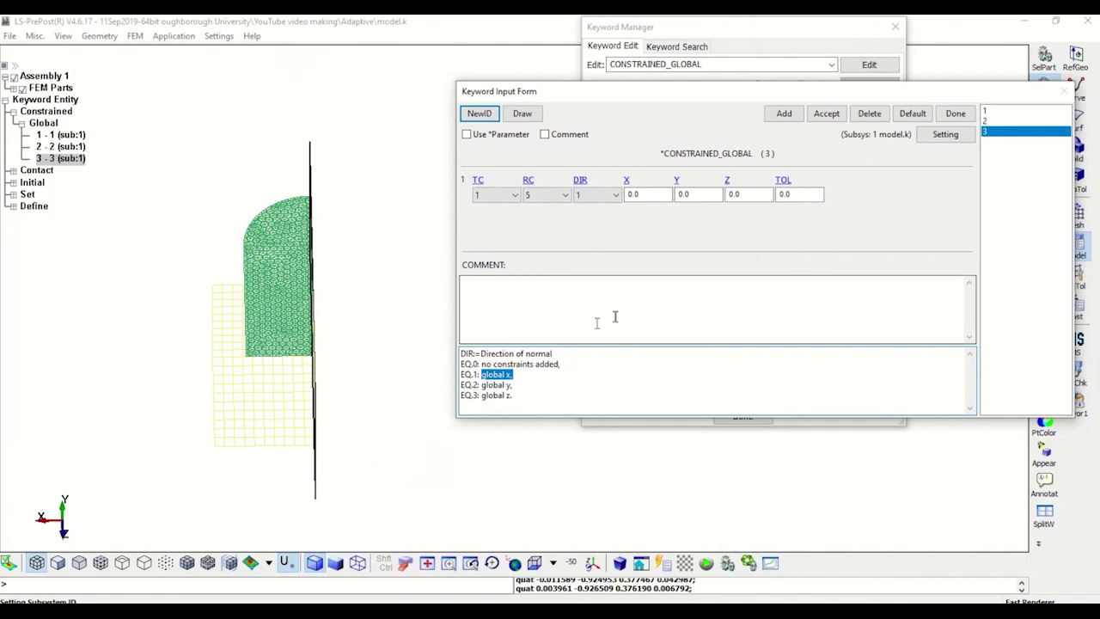
pyautogui.click(959, 114)
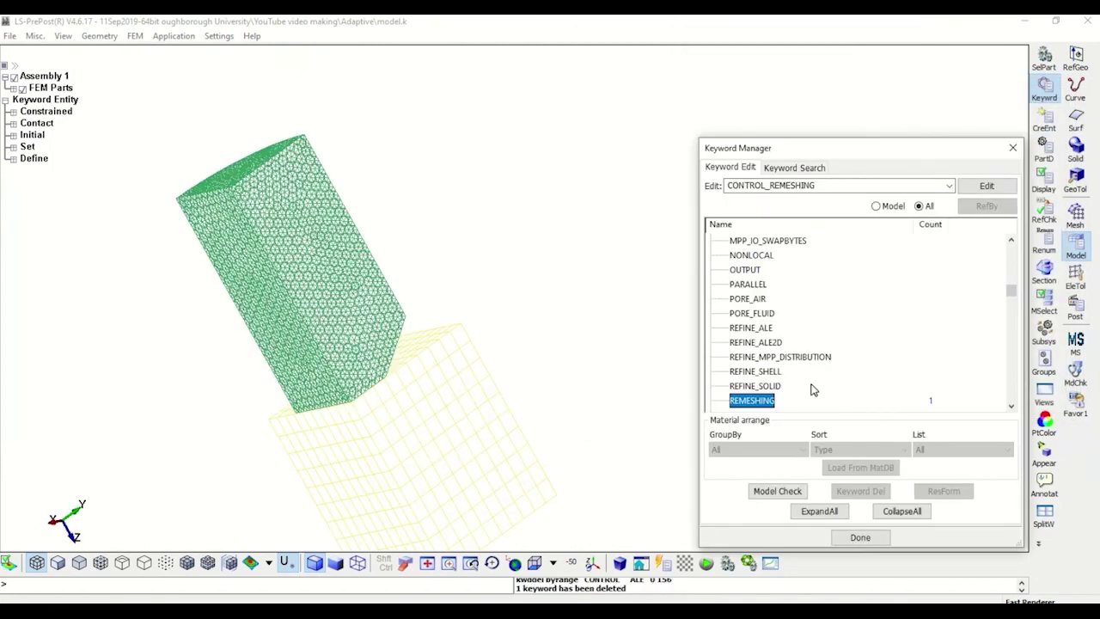
# List only the keywords used in the model, expand the CONTROL group and check the end time in CONTROL_TERMINATION.
pyautogui.scroll(-2, 813, 390)
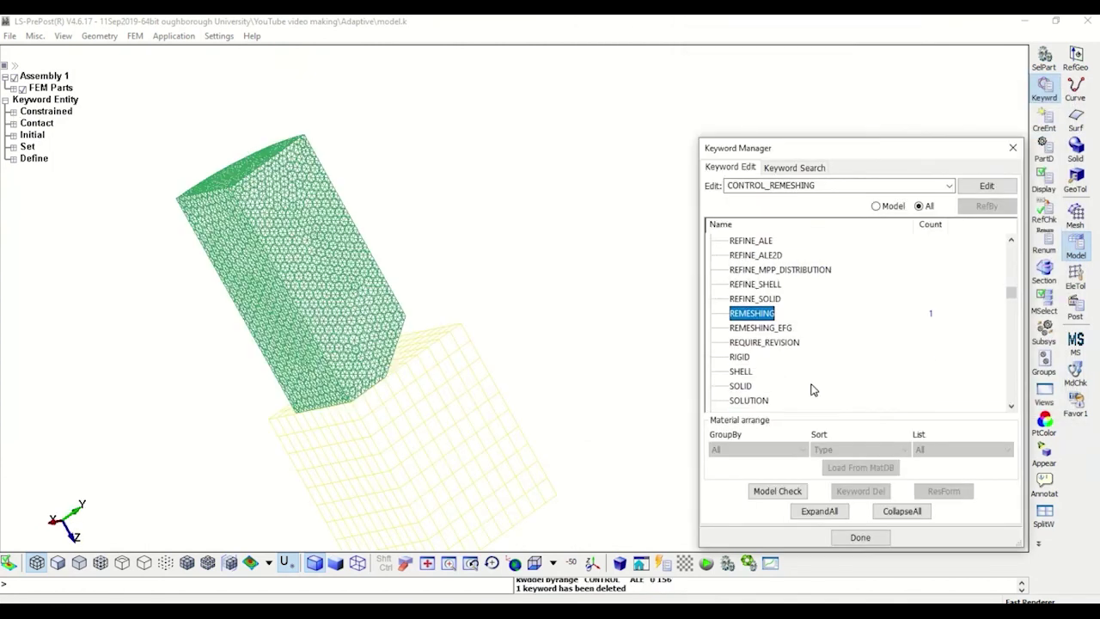
pyautogui.click(1010, 287)
pyautogui.moveTo(1010, 287); pyautogui.dragTo(1008, 245)
pyautogui.scroll(-3, 910, 293)
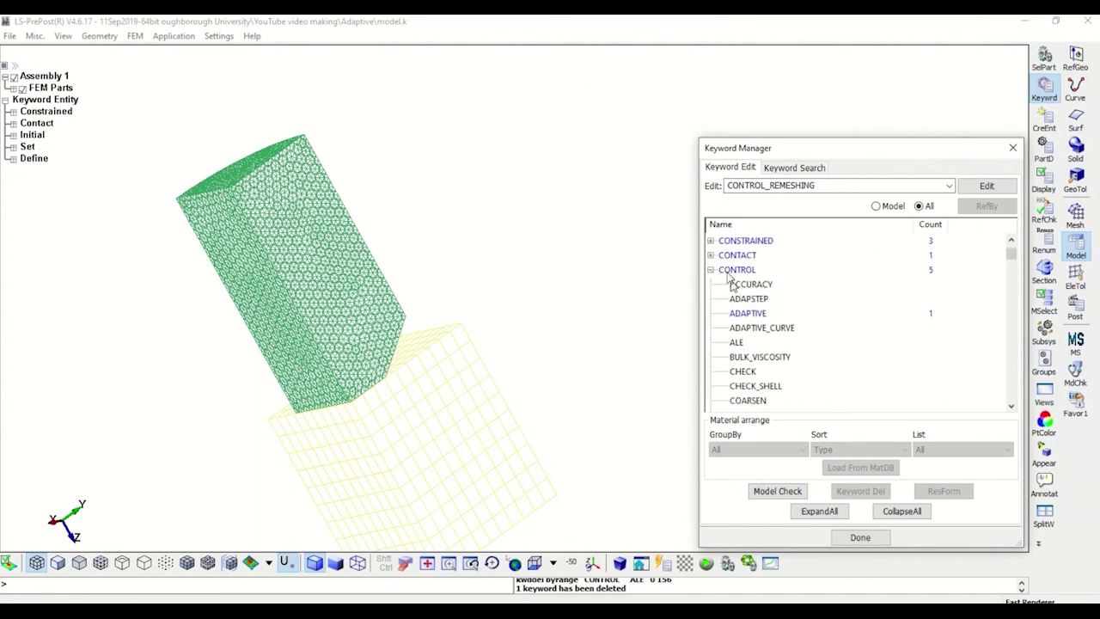
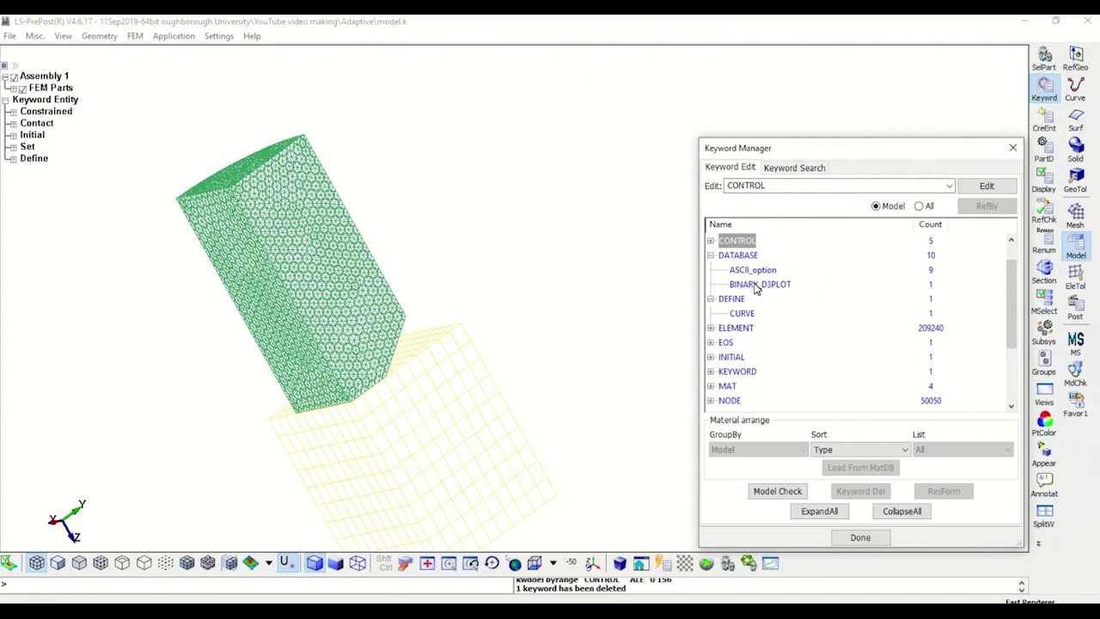
pyautogui.click(712, 241)
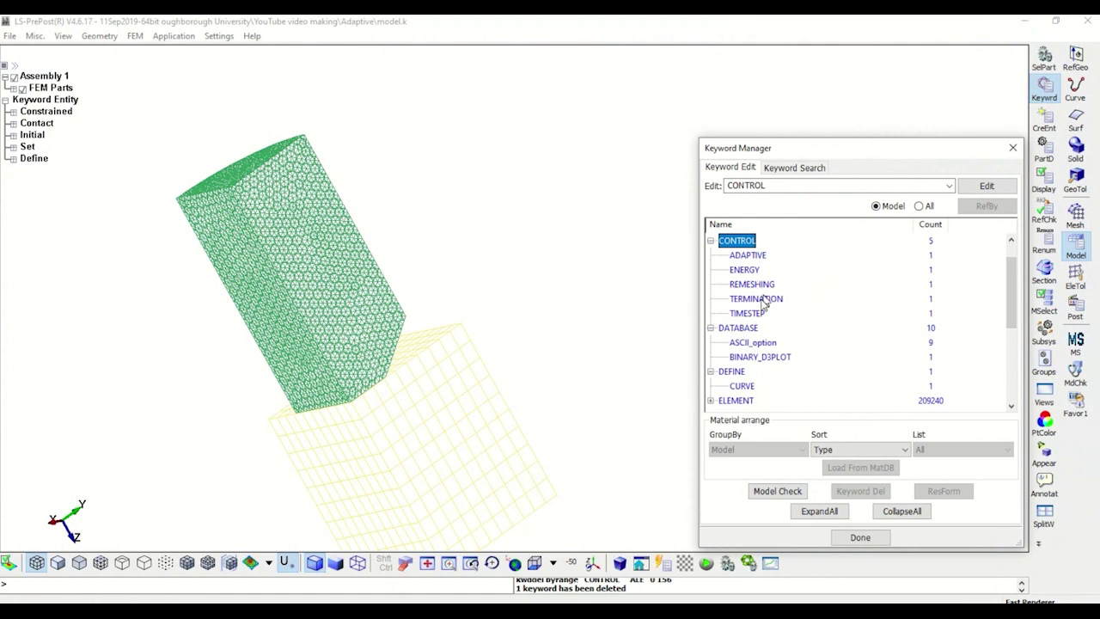
pyautogui.doubleClick(756, 301)
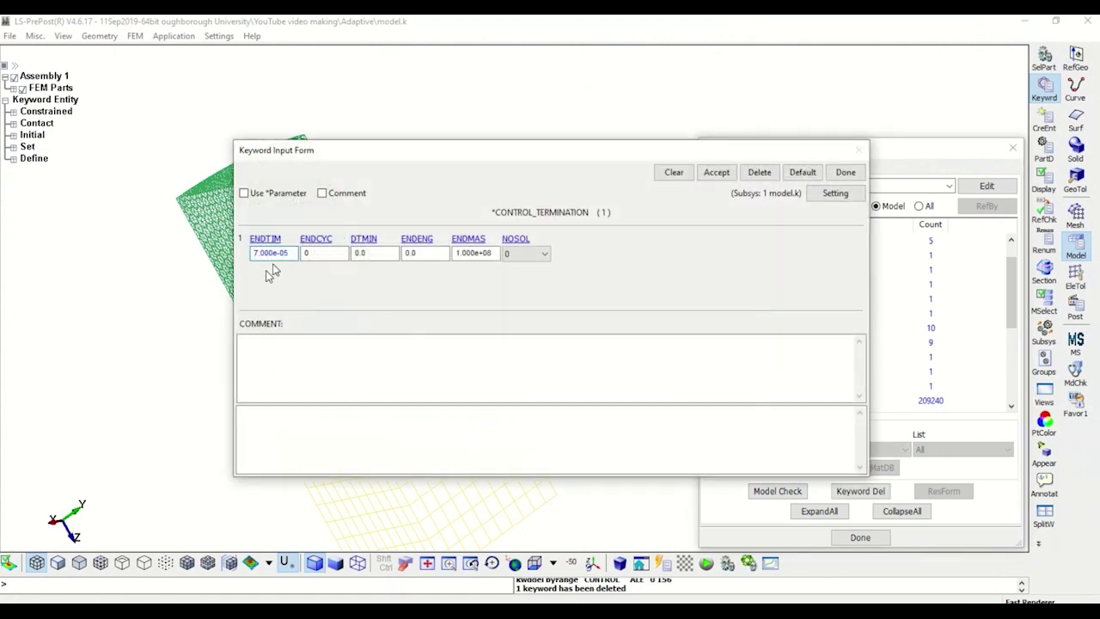
pyautogui.click(846, 174)
# Delete the CONTROL_TIMESTEP card and close its form.
pyautogui.doubleClick(745, 317)
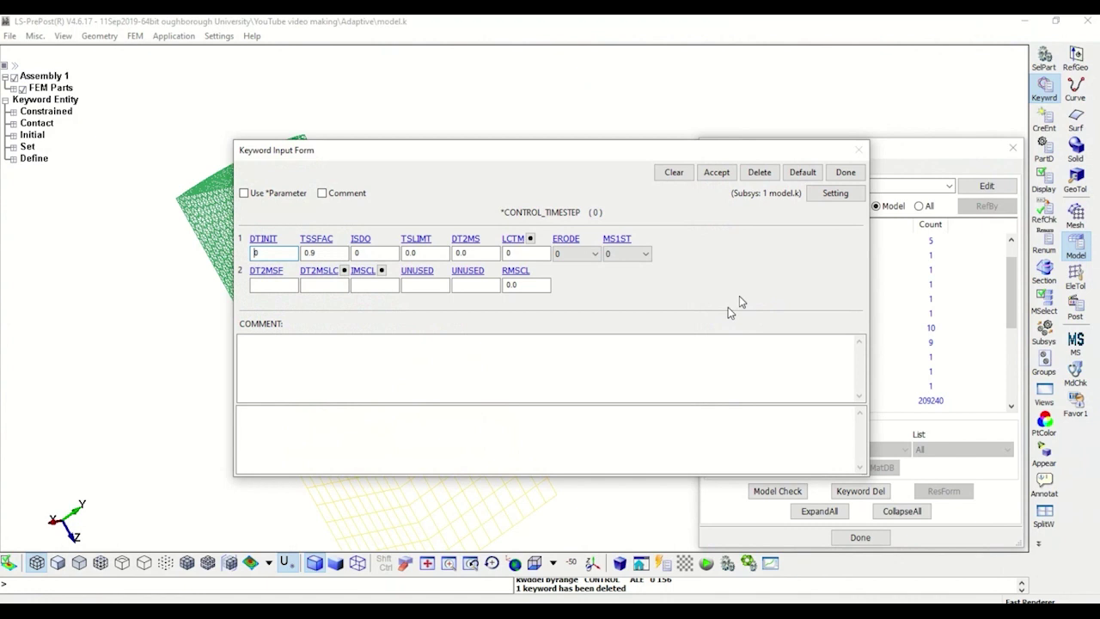
pyautogui.click(846, 173)
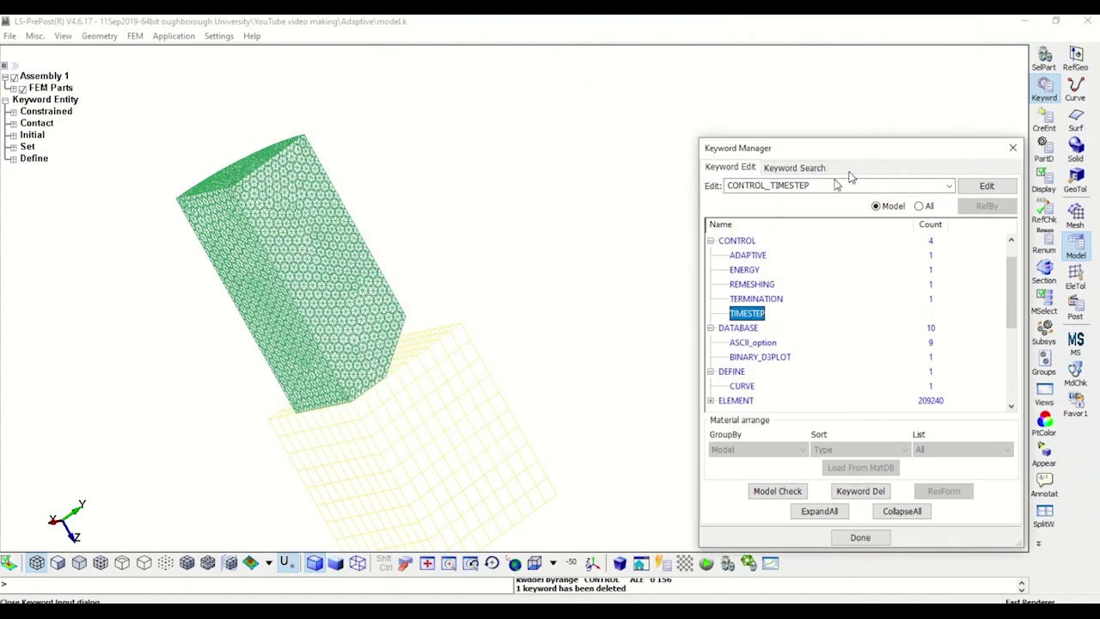
# Check the hourglass energy option HGEN in the CONTROL_ENERGY card and close the form.
pyautogui.doubleClick(744, 271)
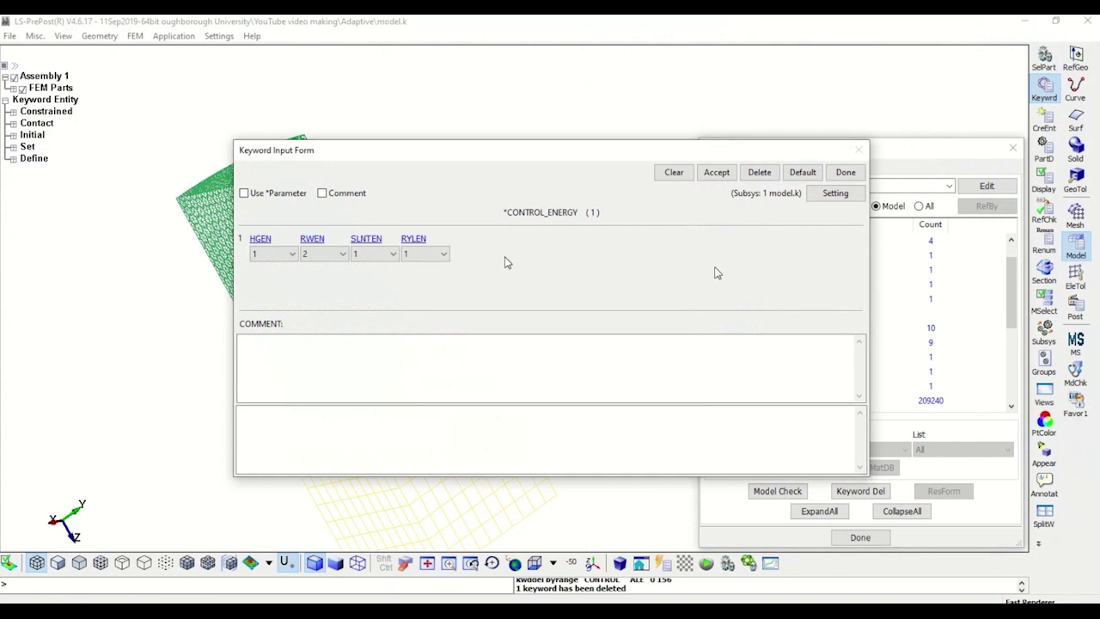
pyautogui.click(260, 240)
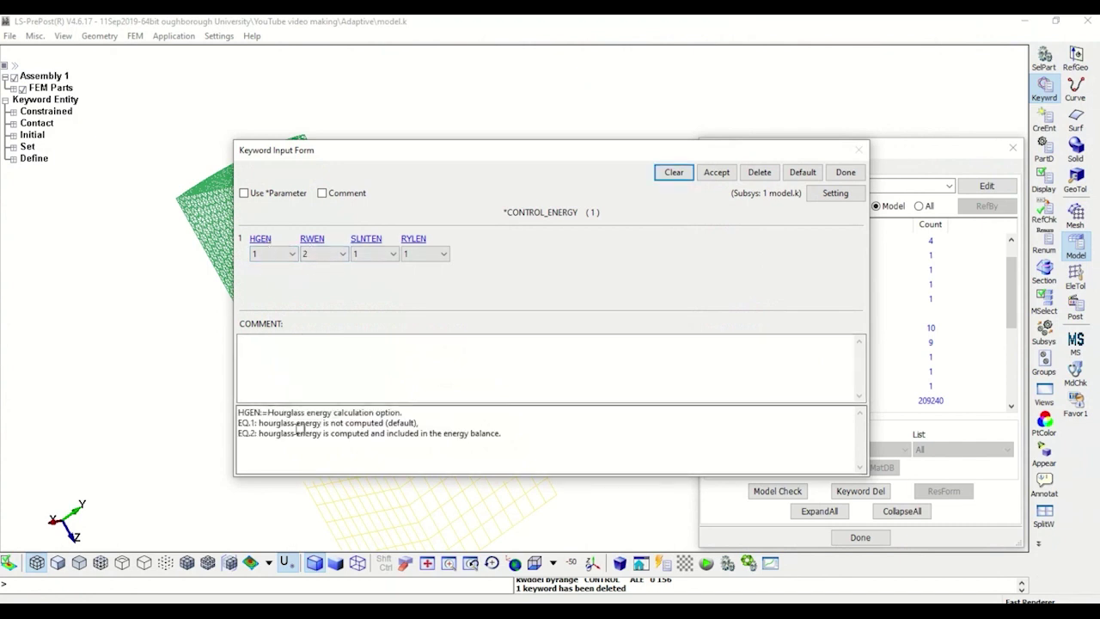
pyautogui.moveTo(331, 423); pyautogui.dragTo(370, 423)
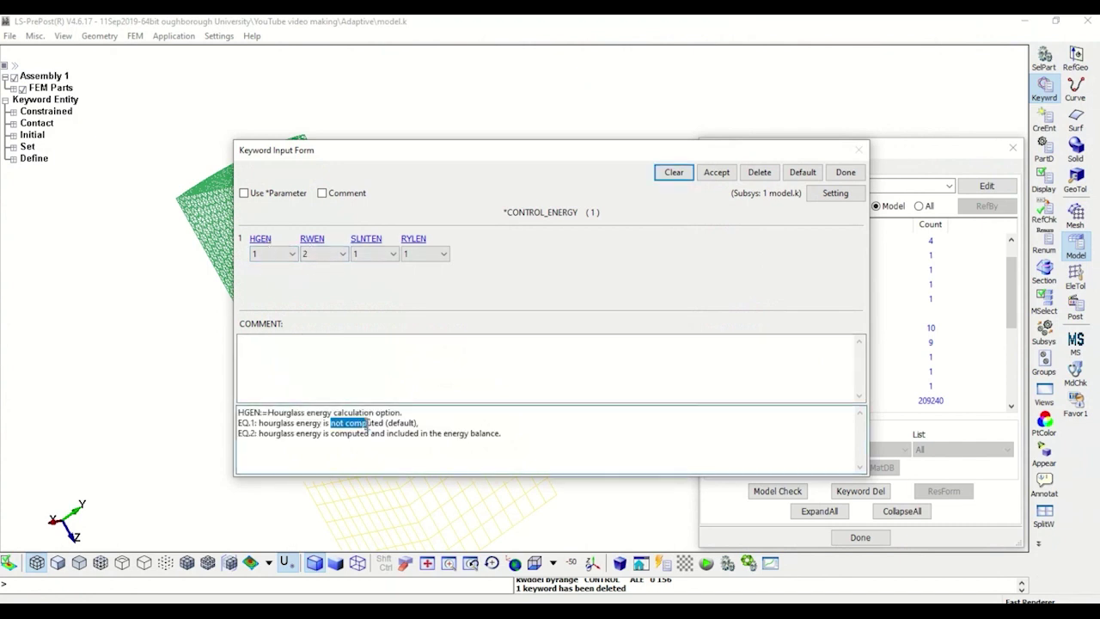
pyautogui.click(846, 172)
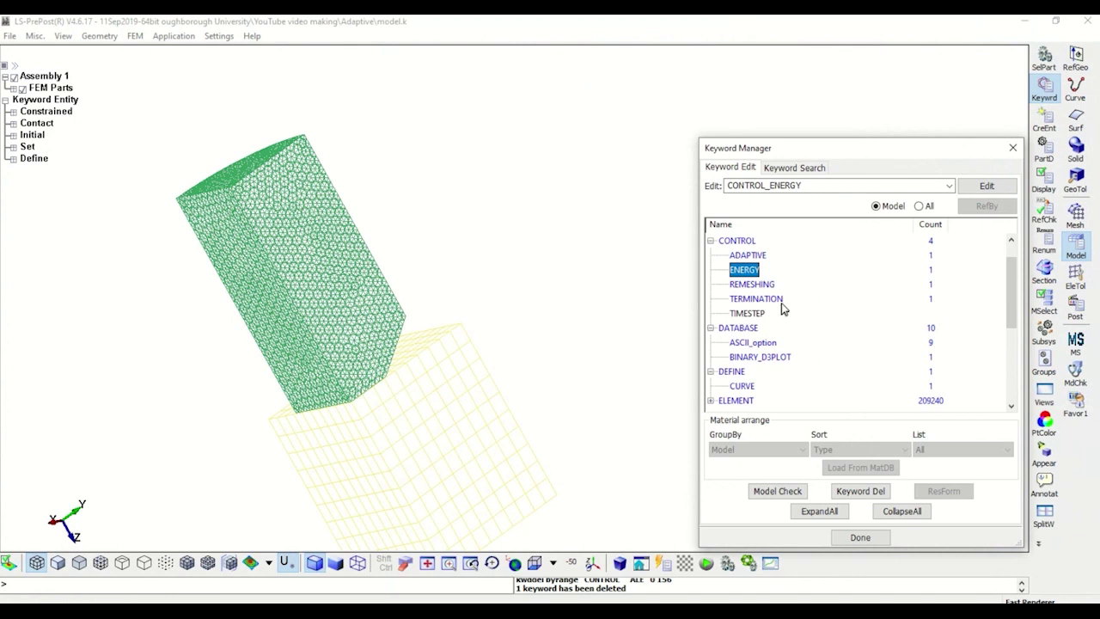
# Open the CONTACT_AUTOMATIC_SURFACE_TO_SURFACE card and check the master segment set linked to MSID and the MSTYP option description.
pyautogui.scroll(1, 762, 256)
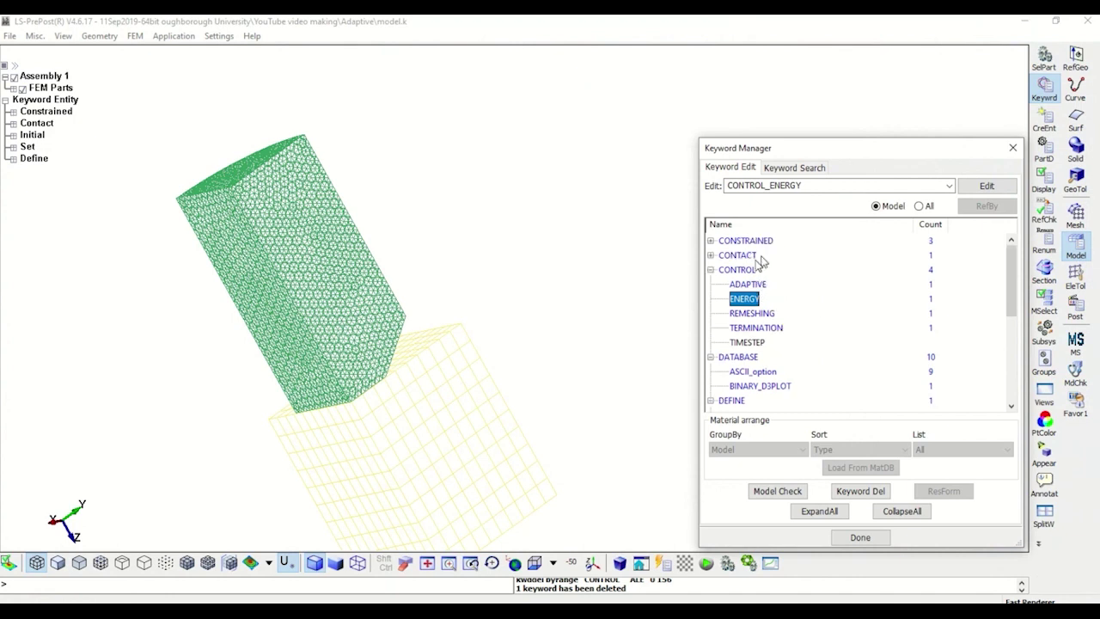
pyautogui.click(710, 255)
pyautogui.click(758, 271)
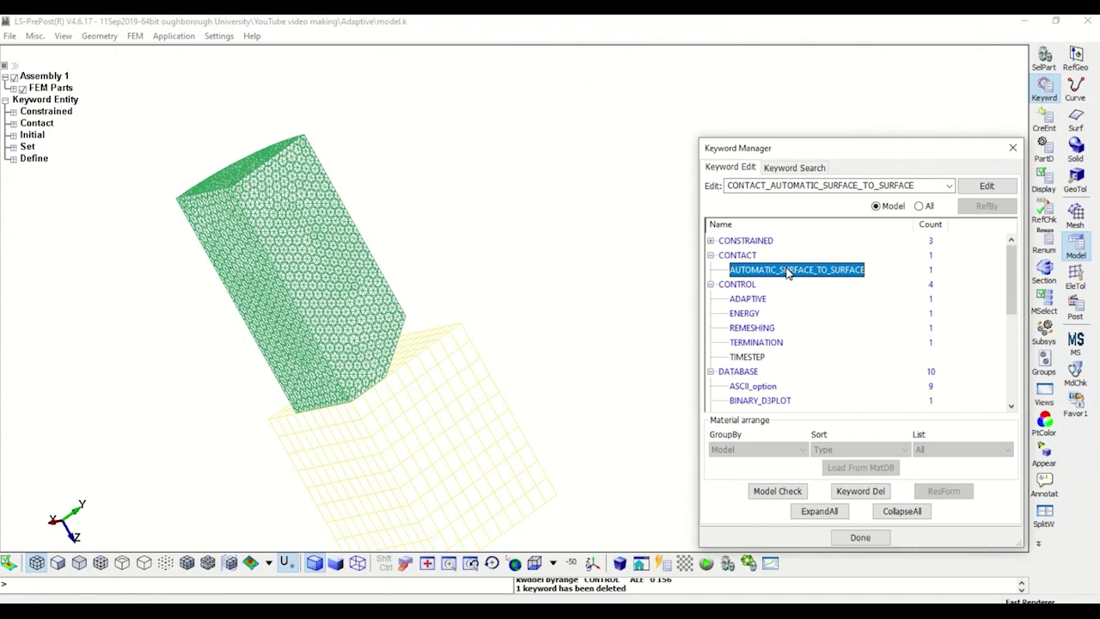
pyautogui.doubleClick(787, 271)
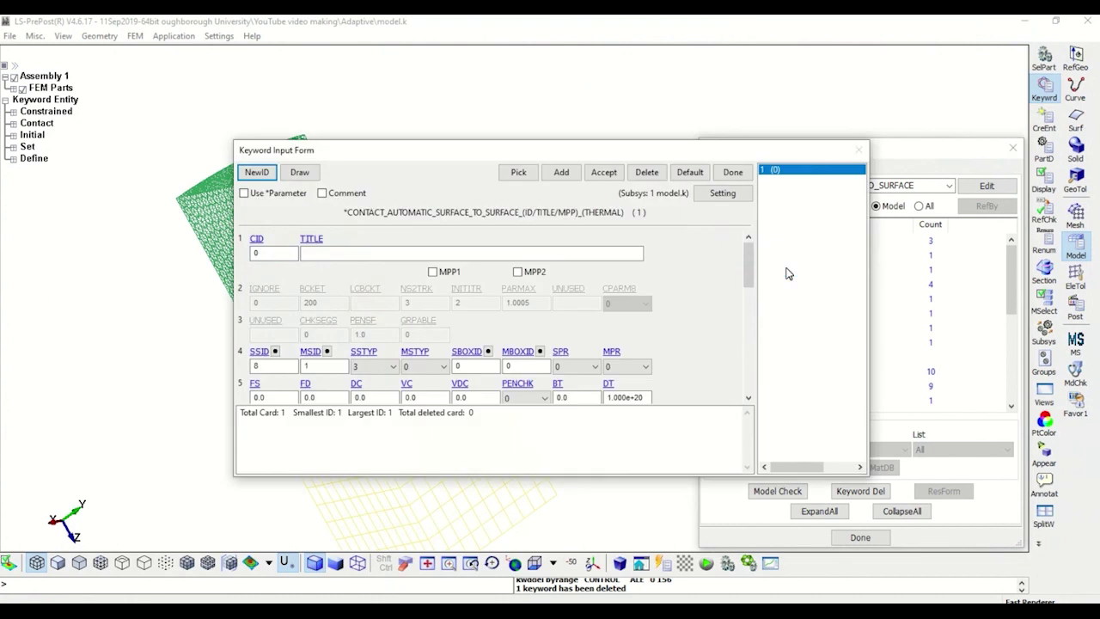
pyautogui.scroll(-1, 749, 267)
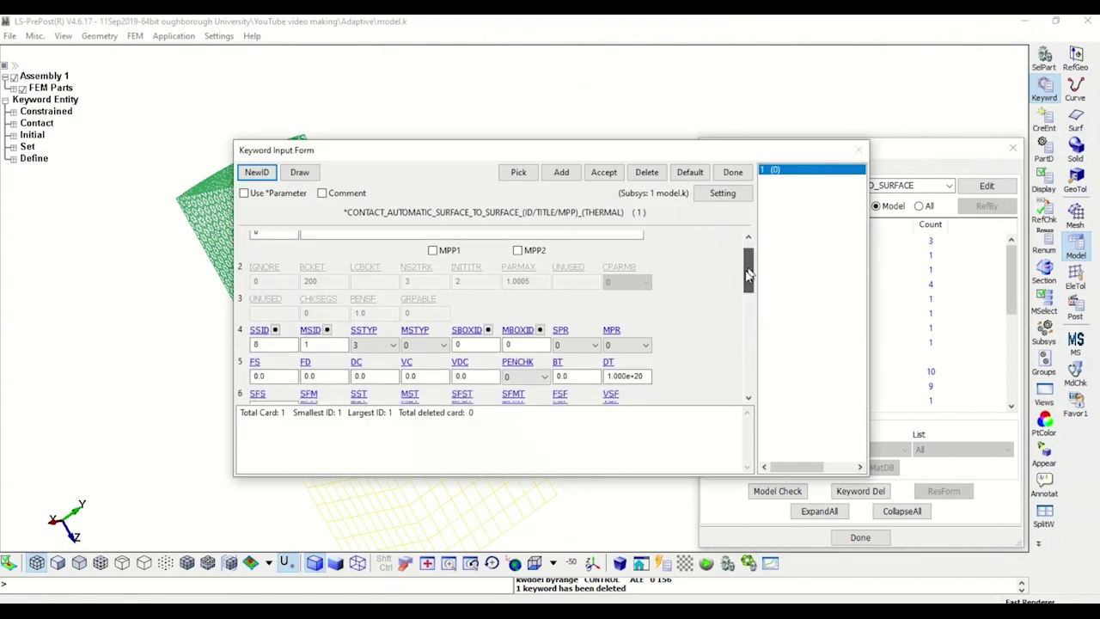
pyautogui.click(327, 302)
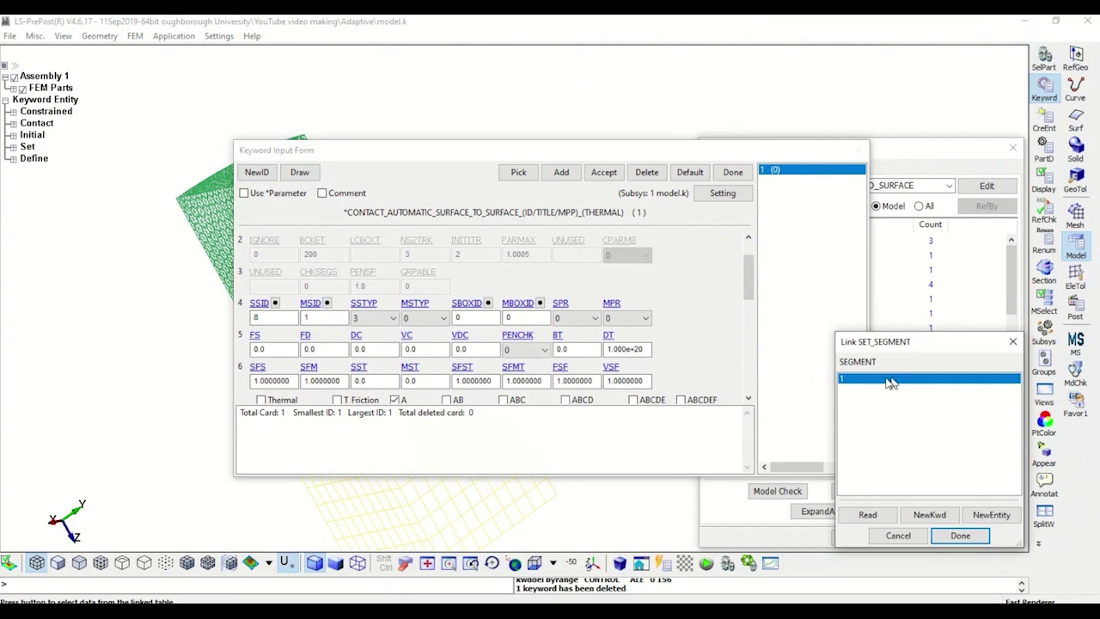
pyautogui.click(960, 535)
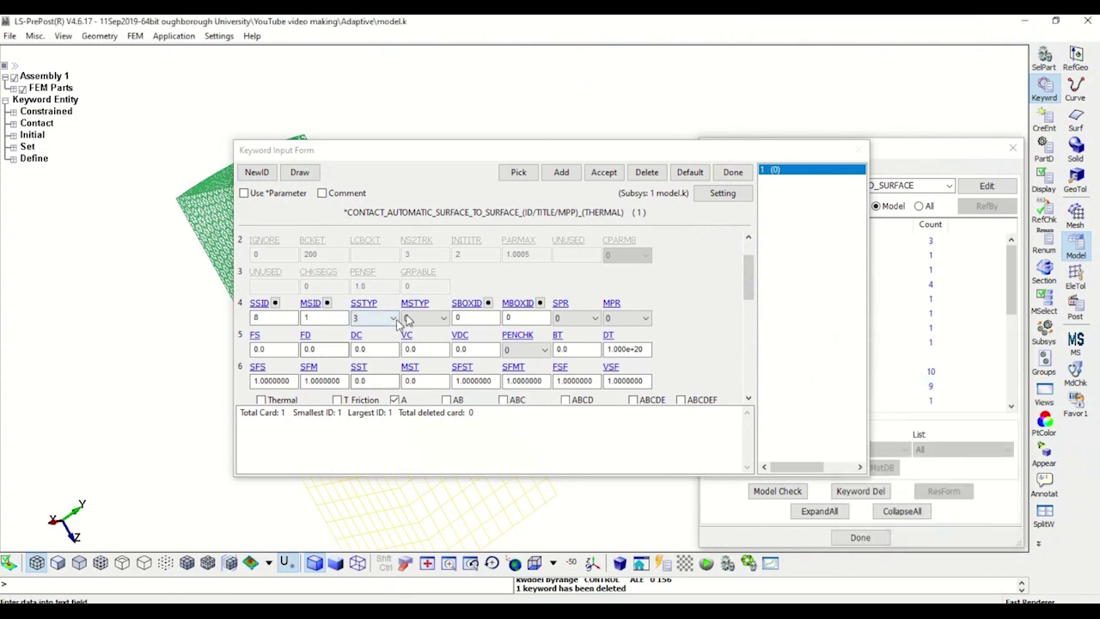
pyautogui.click(413, 311)
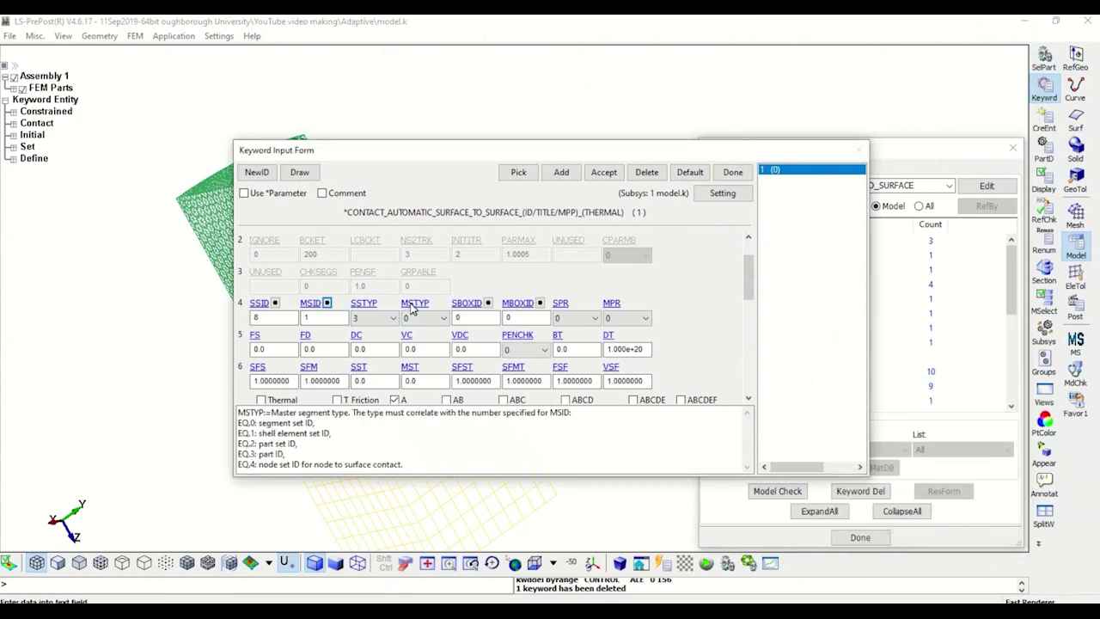
# Check the SSTYP description and the part linked to SSID in the contact card, and close the form without saving.
pyautogui.moveTo(365, 309)
pyautogui.click(275, 302)
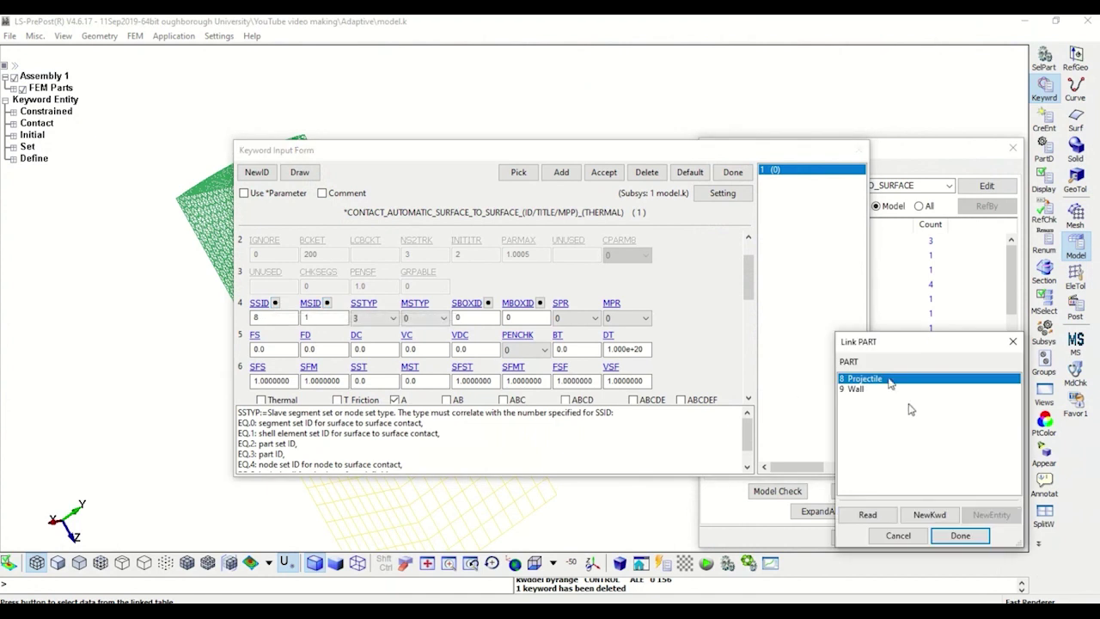
pyautogui.click(960, 535)
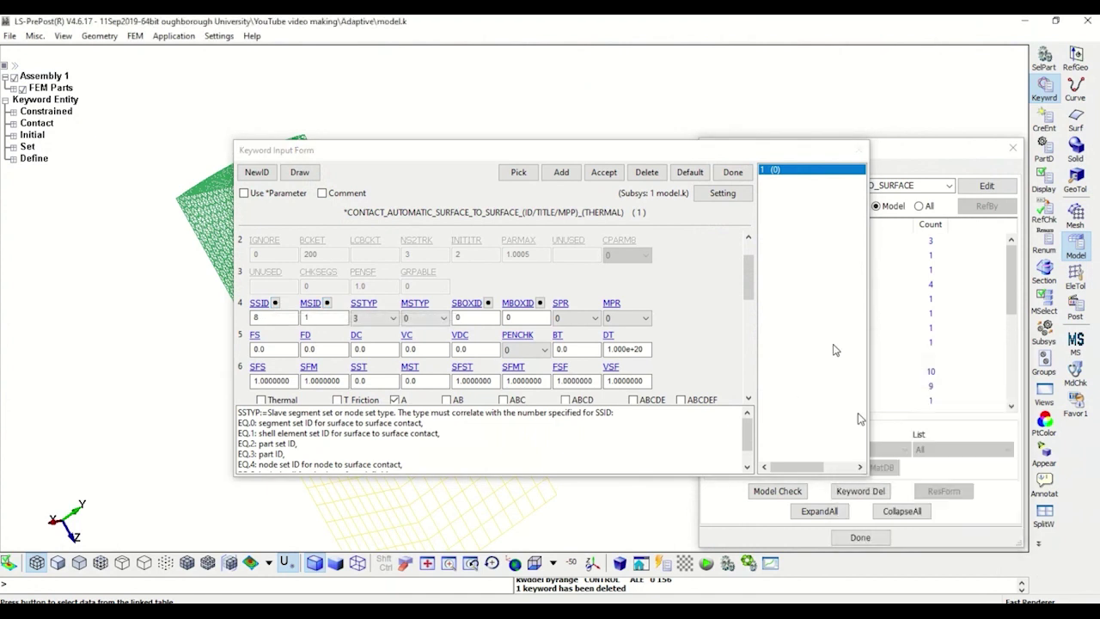
pyautogui.moveTo(748, 276); pyautogui.dragTo(748, 314)
pyautogui.click(732, 172)
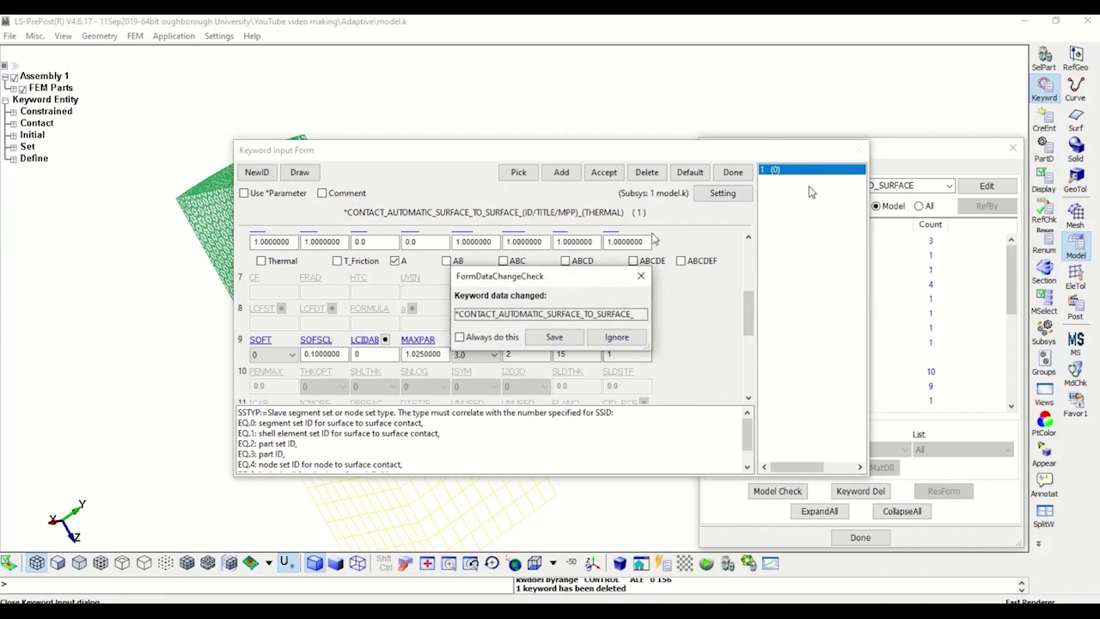
pyautogui.click(616, 337)
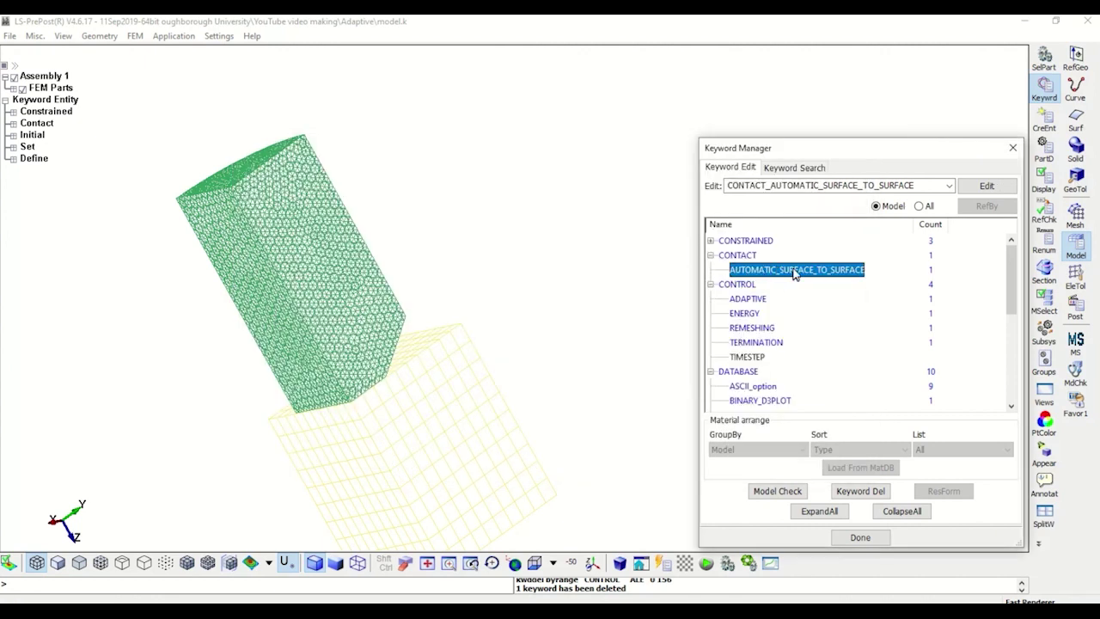
# Reopen the surface-to-surface contact card, check the SOFT constraint option for penalty formulation, and close the form without saving.
pyautogui.doubleClick(774, 271)
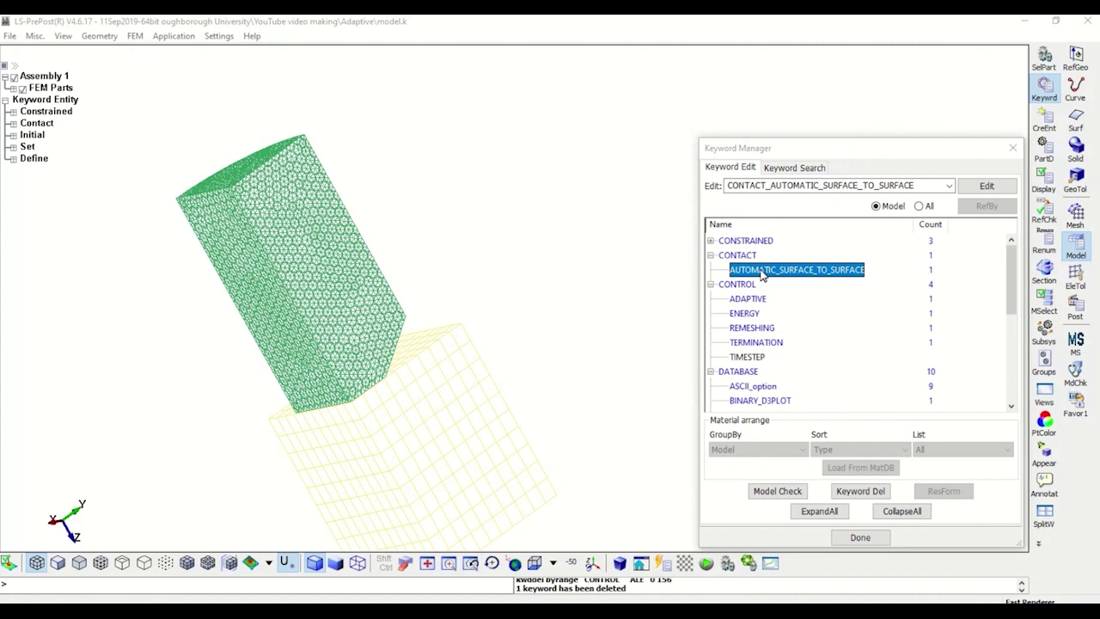
pyautogui.moveTo(753, 269); pyautogui.dragTo(753, 326)
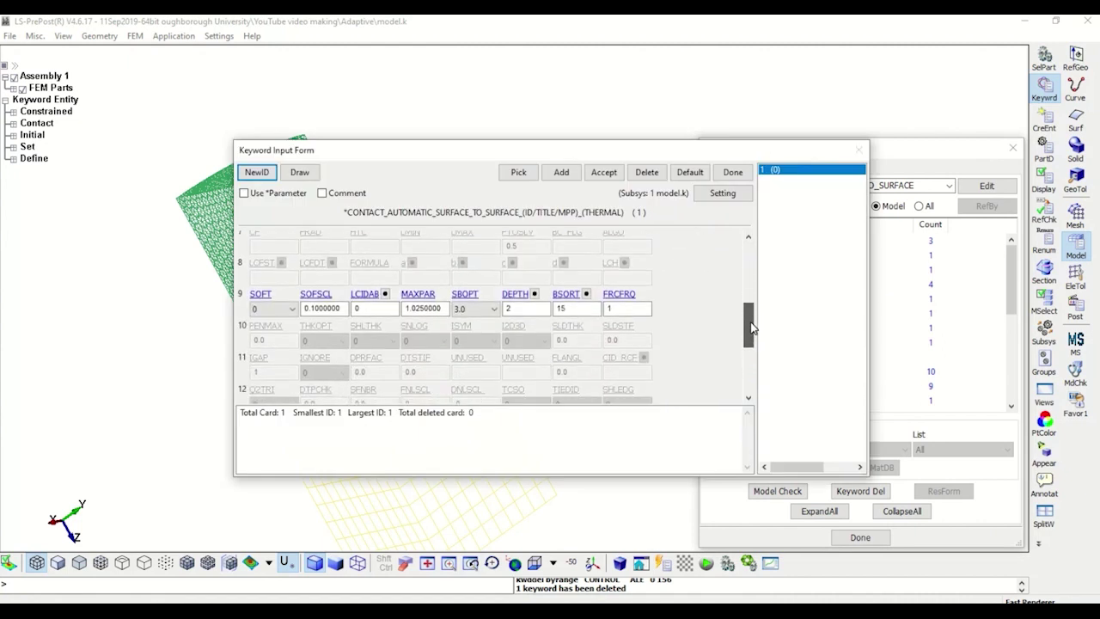
pyautogui.click(260, 293)
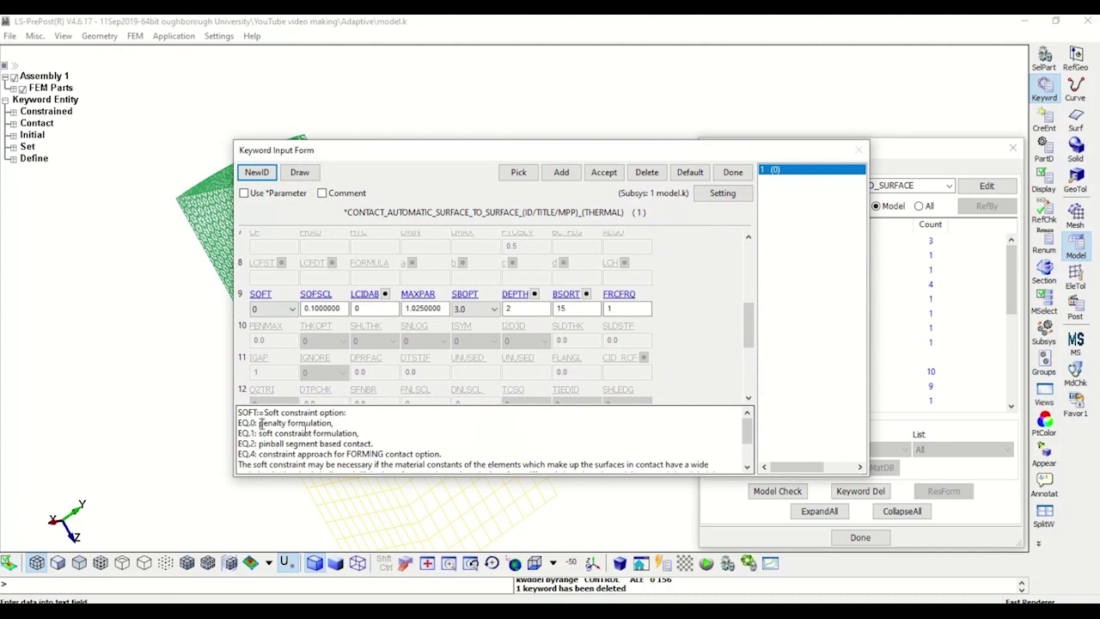
pyautogui.moveTo(260, 423); pyautogui.dragTo(351, 422)
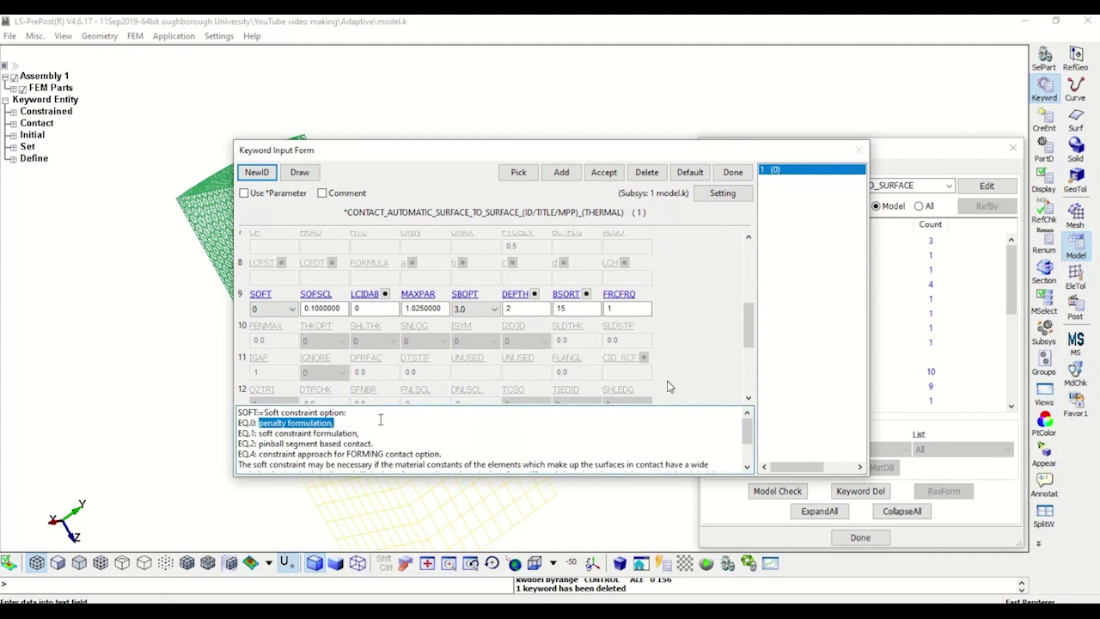
pyautogui.click(732, 173)
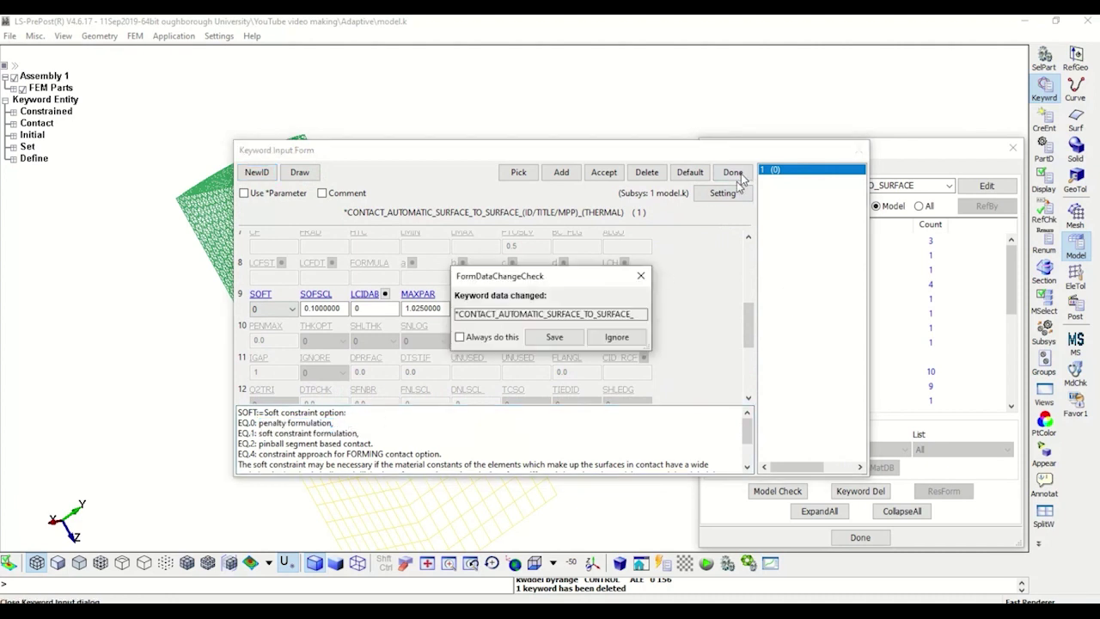
pyautogui.click(617, 337)
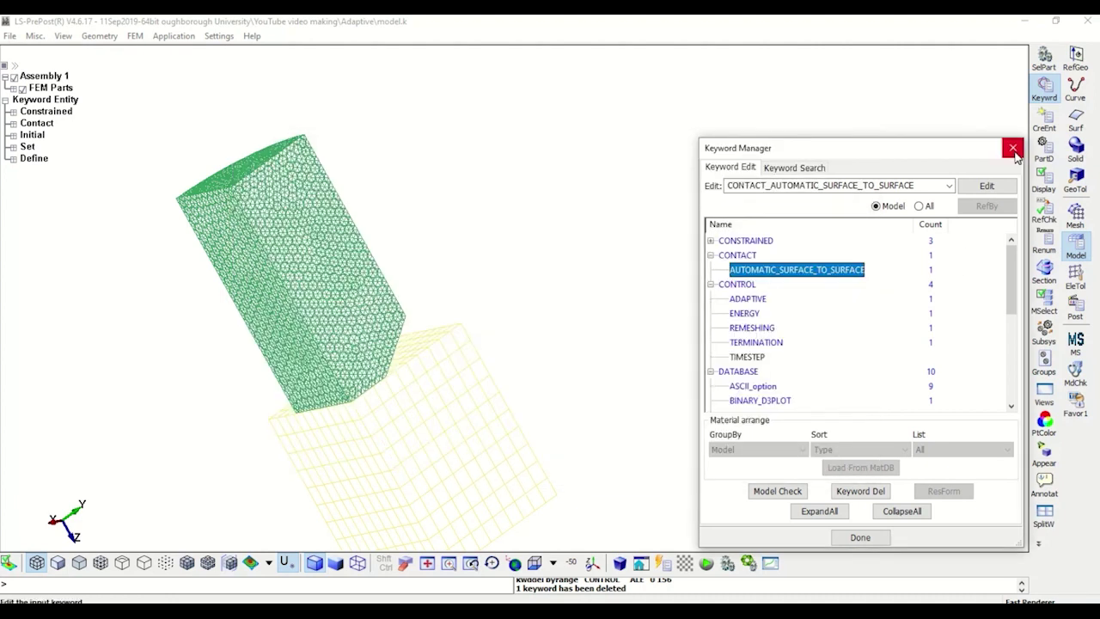
# Display segment set 1 from the SET_SEGM set data on the model, inspect it on the wall and clear the display.
pyautogui.moveTo(973, 150); pyautogui.dragTo(838, 87)
pyautogui.click(1044, 120)
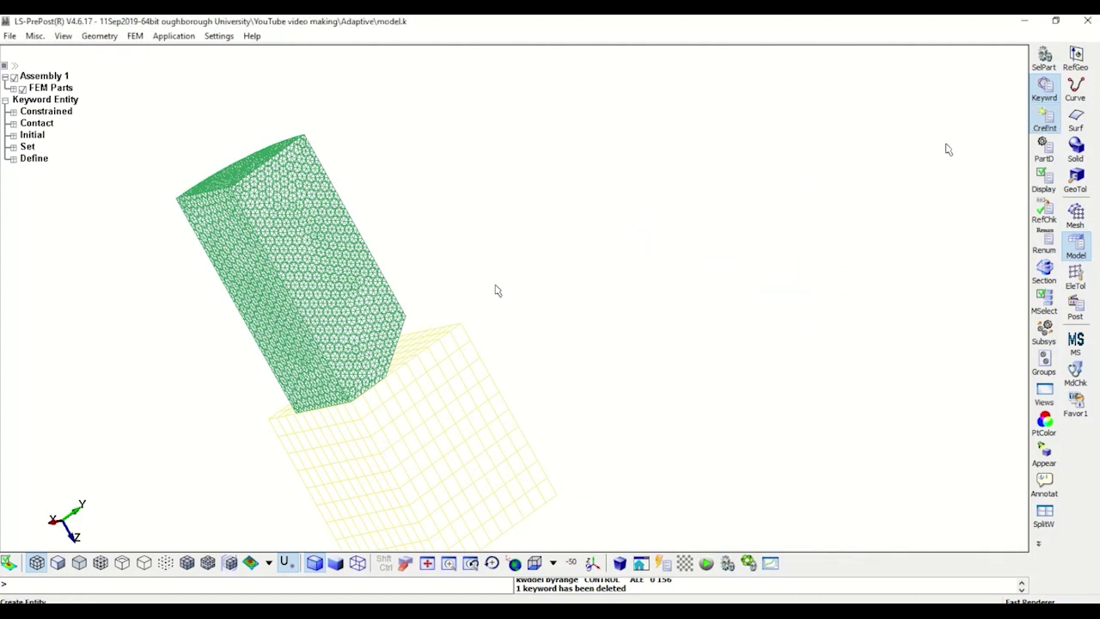
pyautogui.click(583, 267)
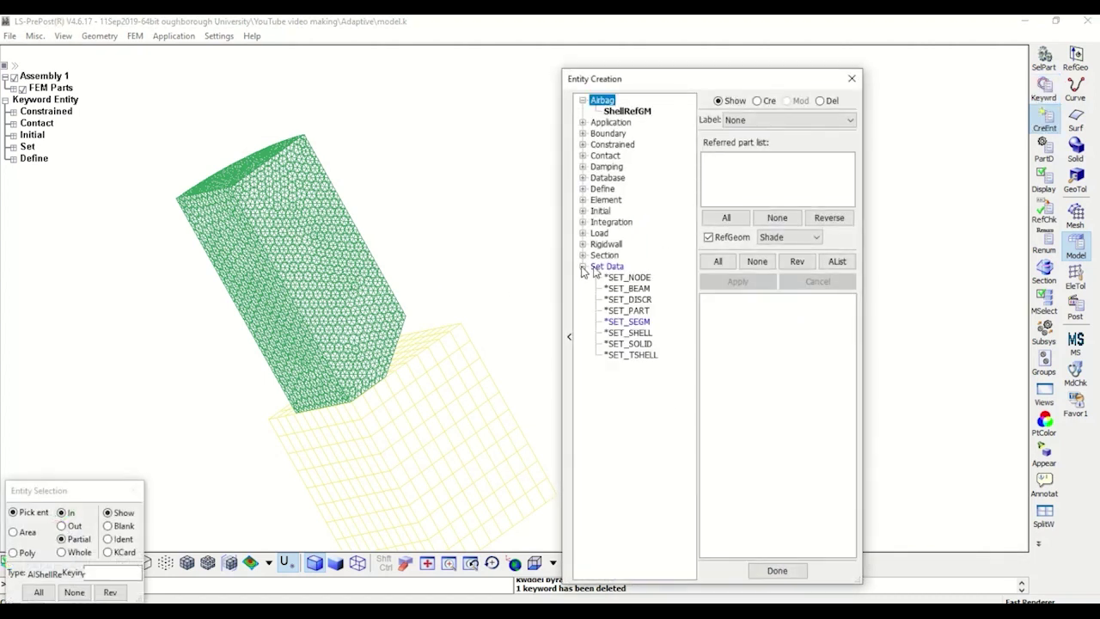
pyautogui.moveTo(750, 80); pyautogui.dragTo(769, 31)
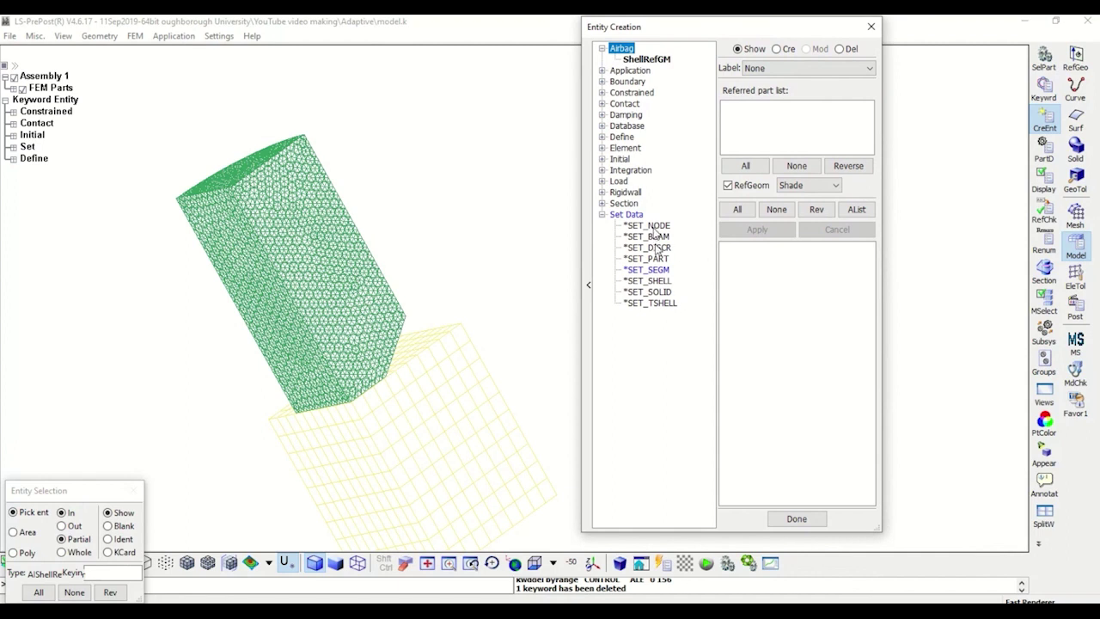
pyautogui.click(657, 269)
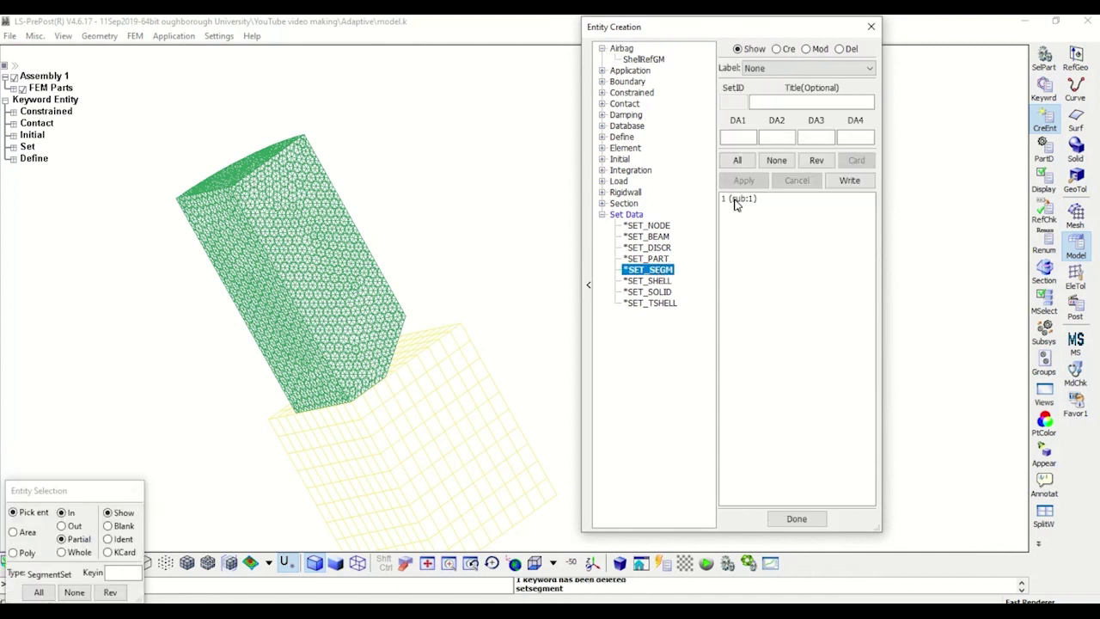
pyautogui.click(735, 201)
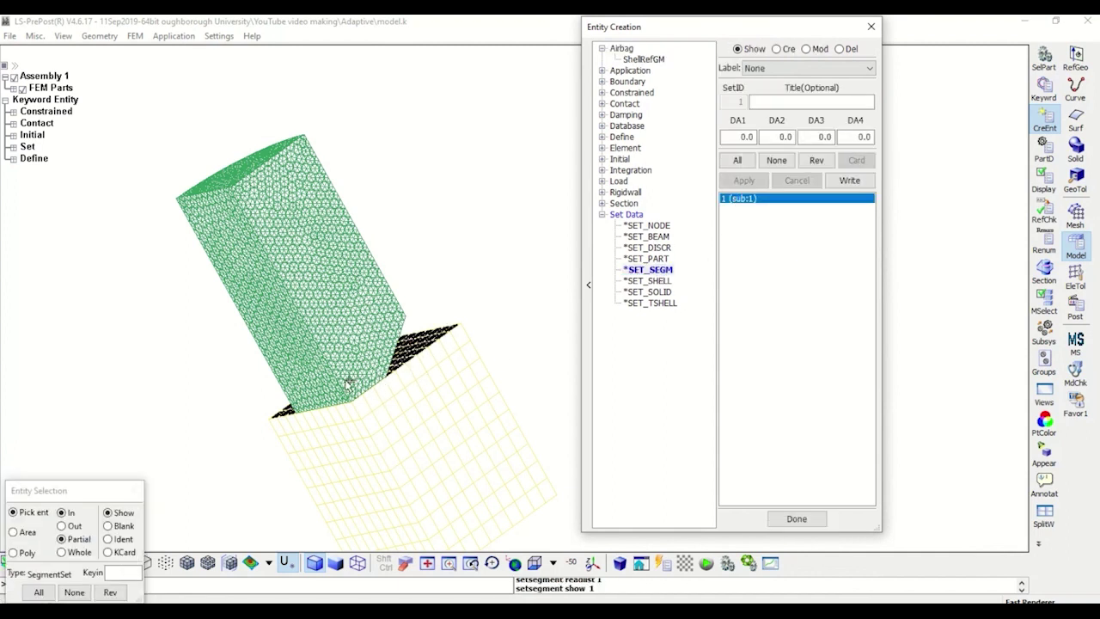
pyautogui.scroll(2, 398, 396)
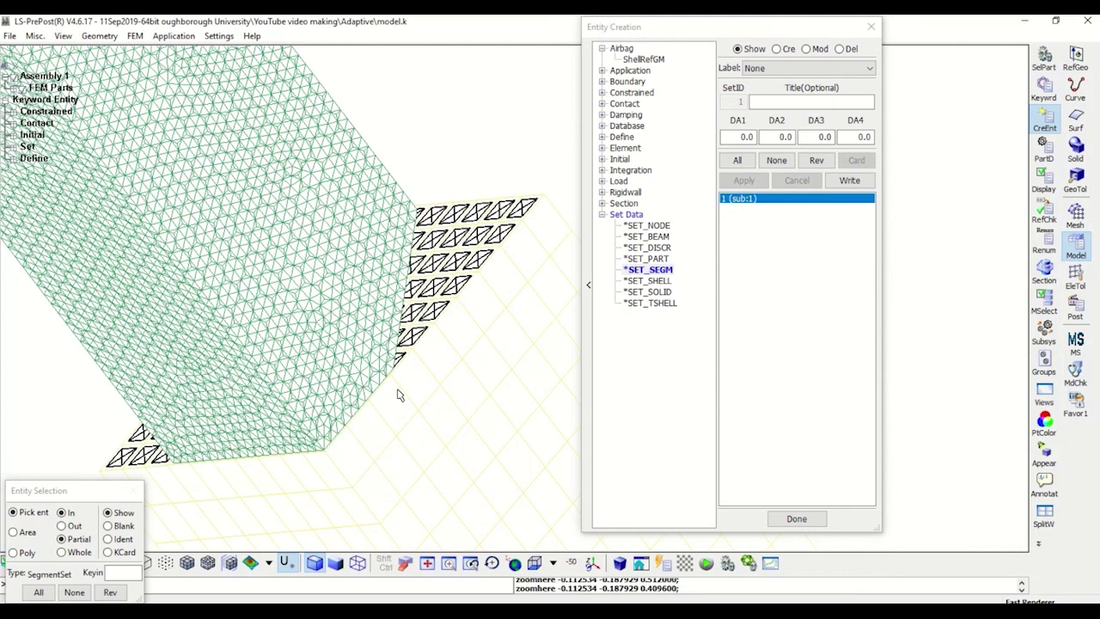
pyautogui.click(785, 161)
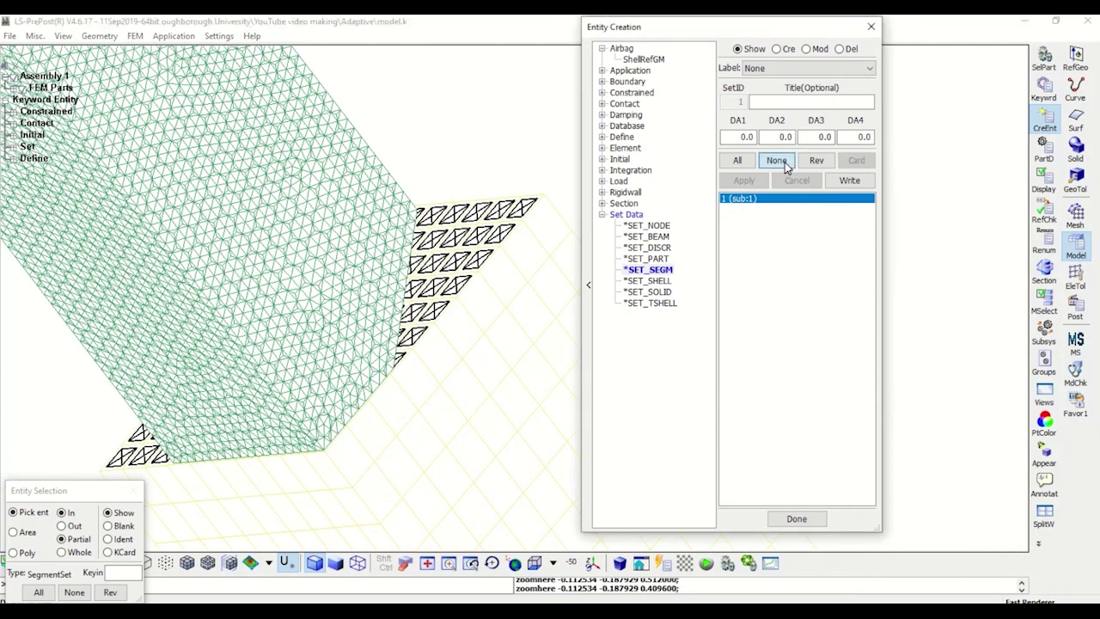
# Look through the Constrained and Boundary entity types and close Entity Creation.
pyautogui.click(603, 92)
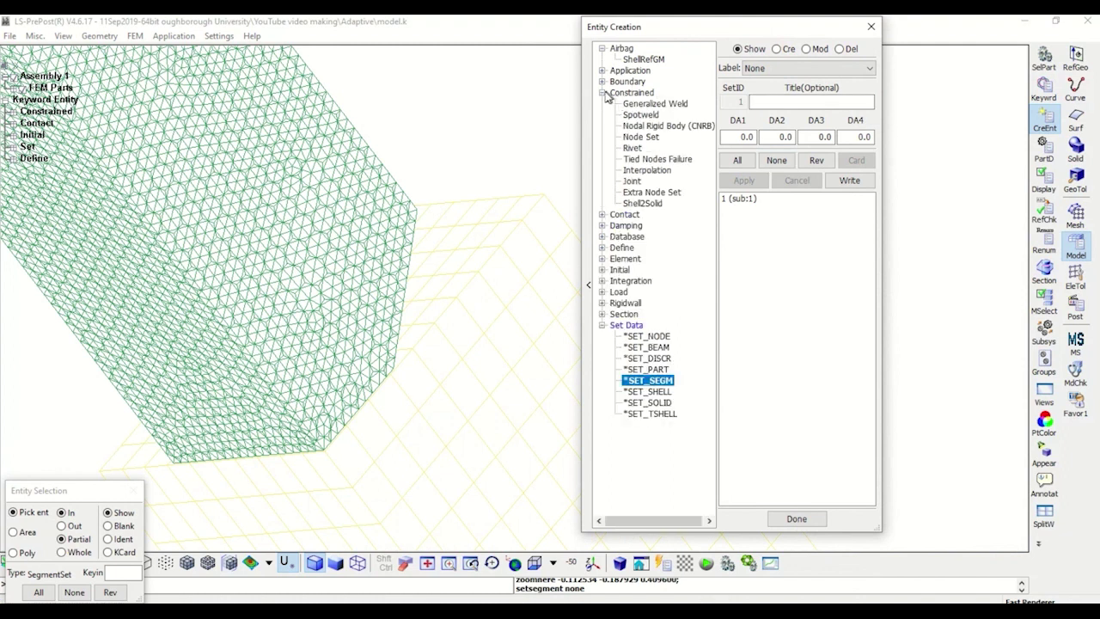
pyautogui.click(602, 93)
pyautogui.click(603, 82)
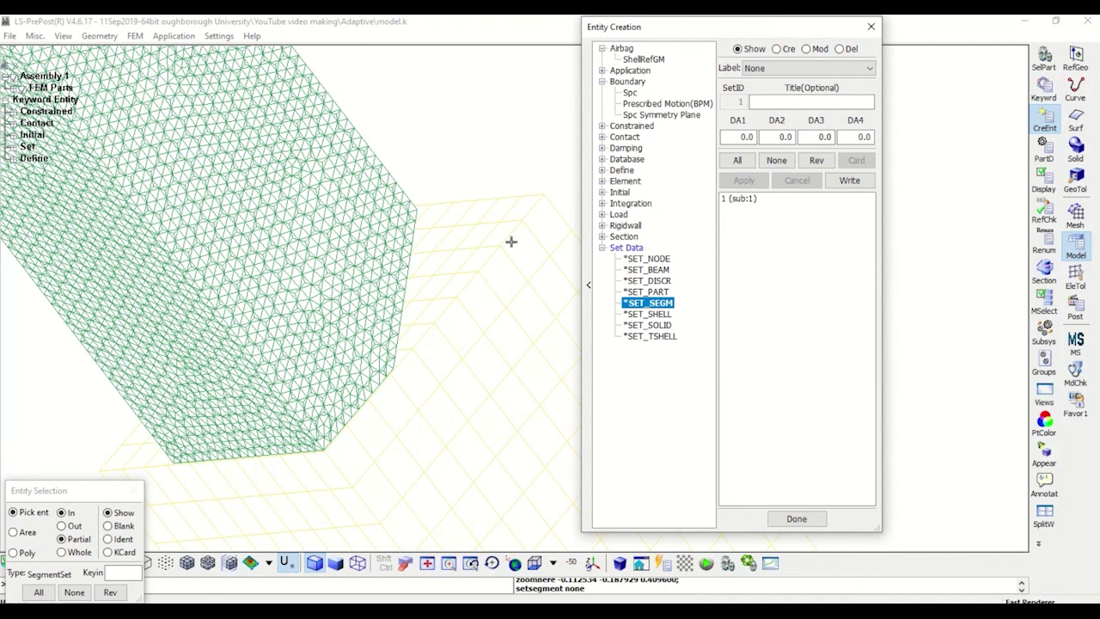
pyautogui.scroll(-2, 484, 272)
pyautogui.scroll(-2, 484, 272)
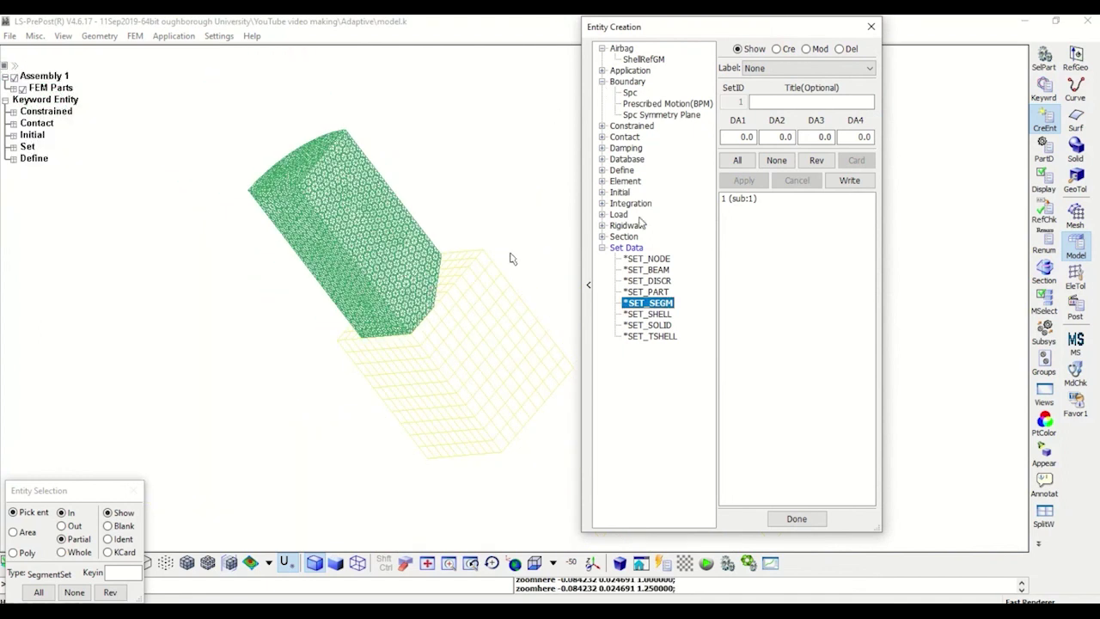
pyautogui.click(870, 26)
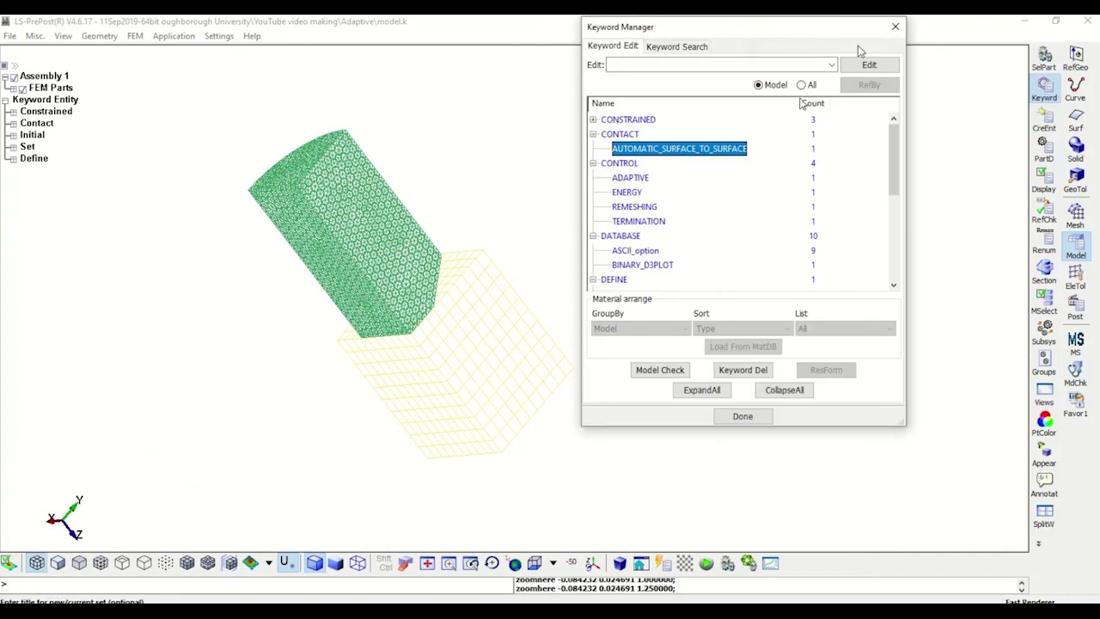
# Expand the CONSTRAINED keyword group and display global constraint 3 on the model.
pyautogui.click(593, 119)
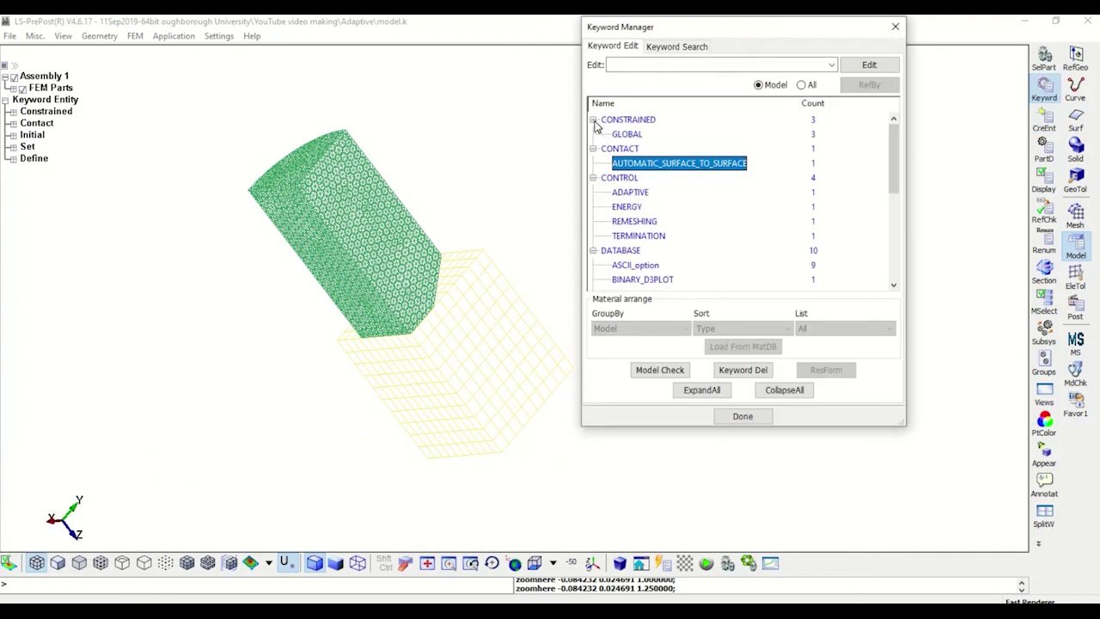
pyautogui.click(612, 119)
pyautogui.click(634, 221)
# Collapse the CONTROL, CONTACT, CONSTRAINED, DATABASE and DEFINE groups in the keyword list.
pyautogui.click(592, 178)
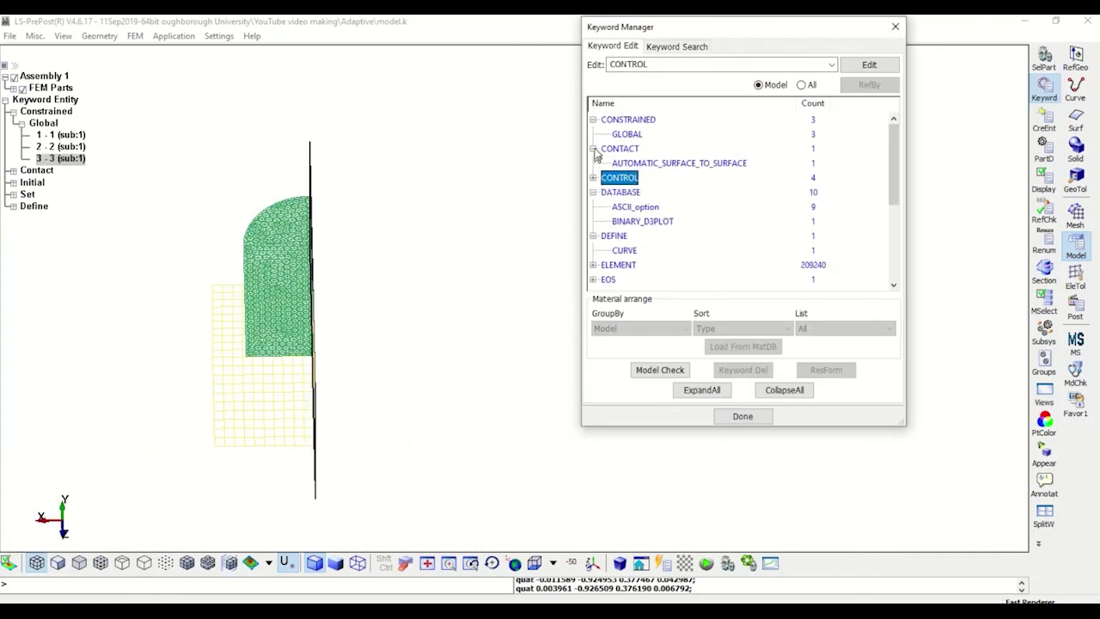
pyautogui.click(593, 149)
pyautogui.click(593, 120)
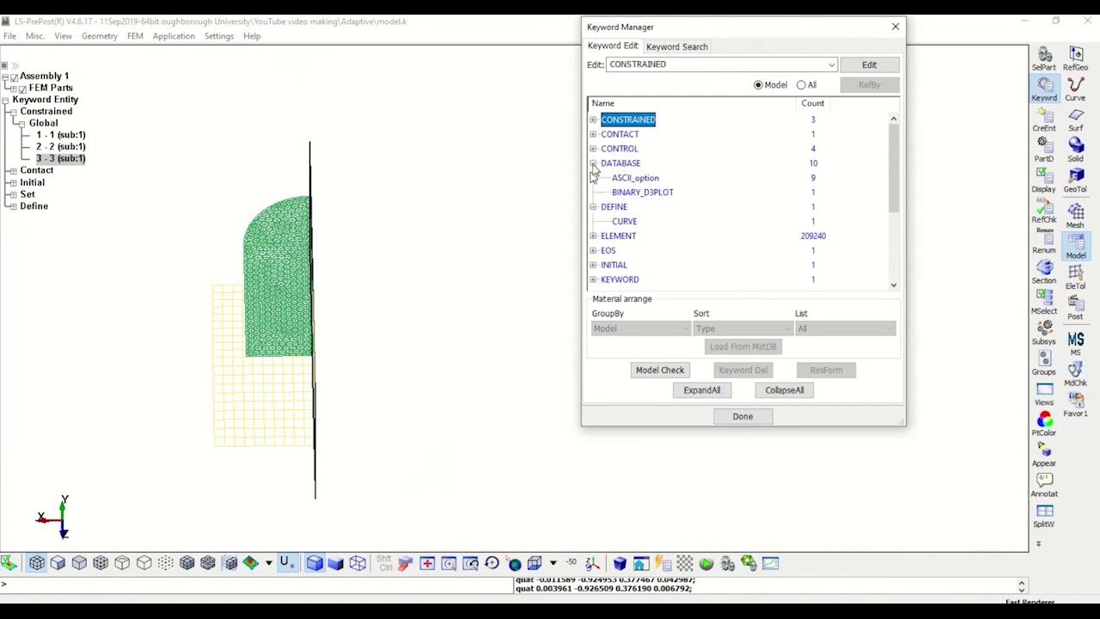
pyautogui.click(593, 163)
pyautogui.click(593, 178)
# Open the INITIAL_VELOCITY_GENERATION keyword, move its form clear of the model and read the STYP set type options.
pyautogui.scroll(-2, 617, 217)
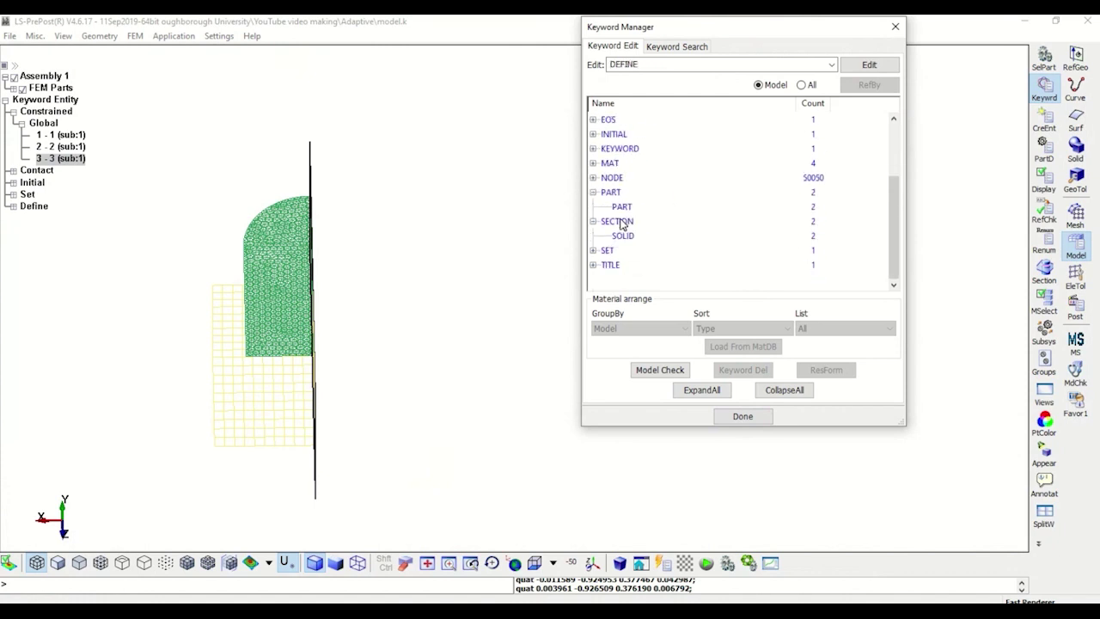
pyautogui.click(593, 135)
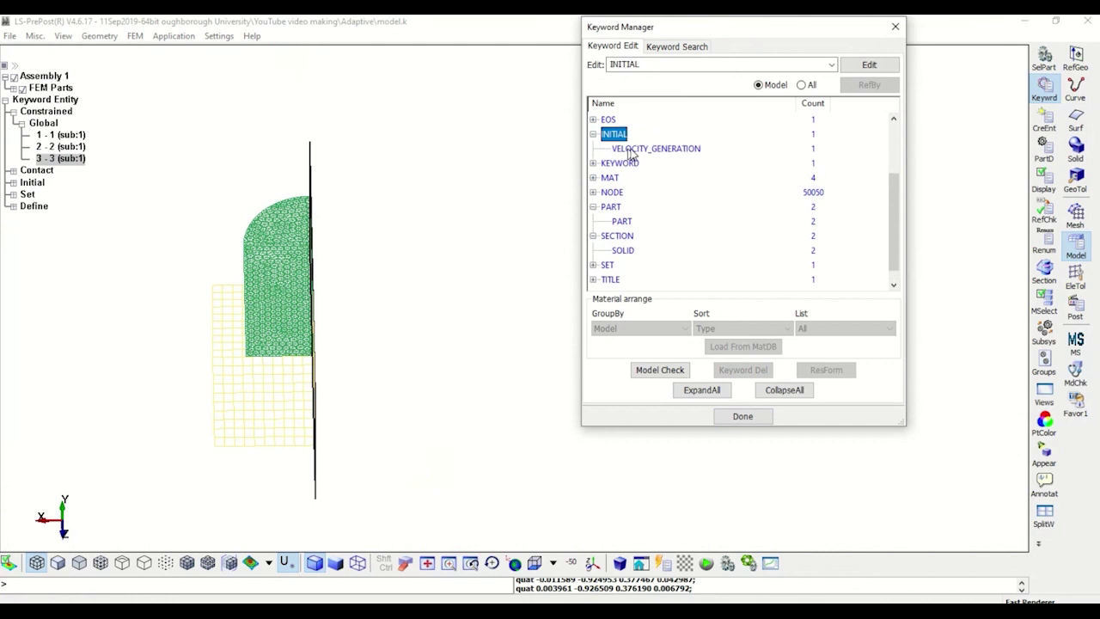
pyautogui.doubleClick(635, 149)
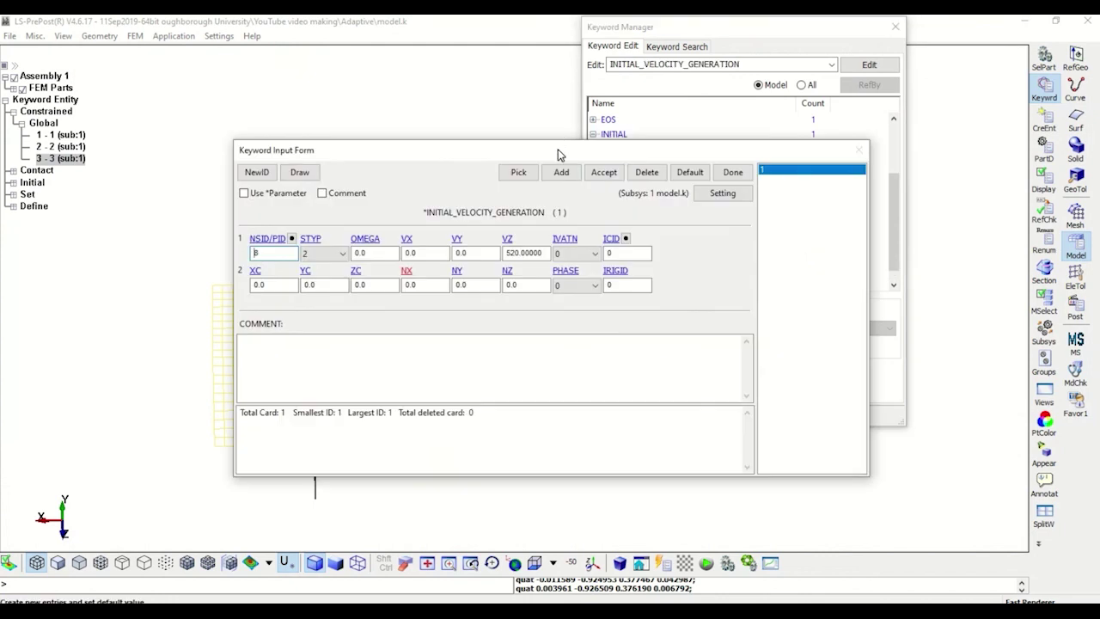
pyautogui.moveTo(560, 144); pyautogui.dragTo(787, 136)
pyautogui.moveTo(543, 233)
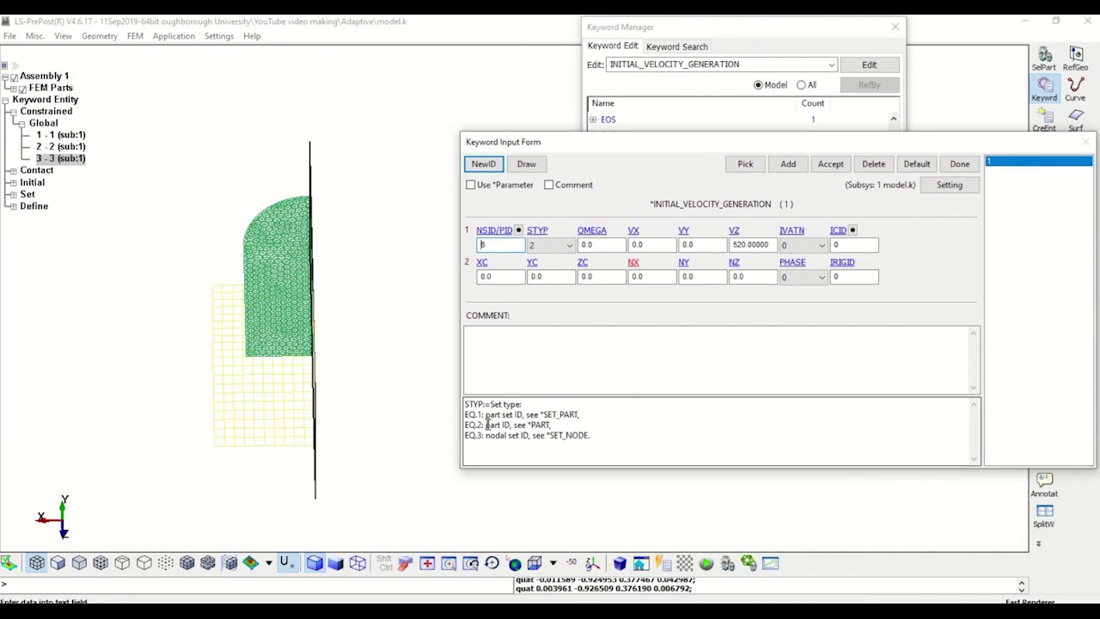
pyautogui.moveTo(486, 424); pyautogui.dragTo(558, 424)
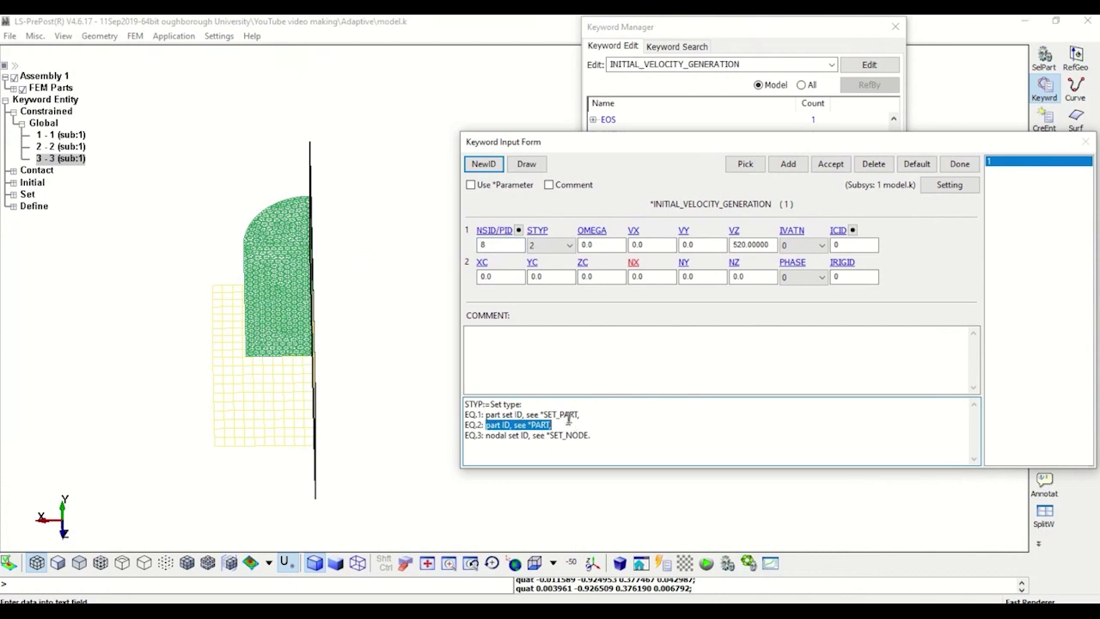
# Display the Initial Velocity entity on the model, inspect the velocity vectors on the projectile and clear the display.
pyautogui.click(13, 182)
pyautogui.click(43, 196)
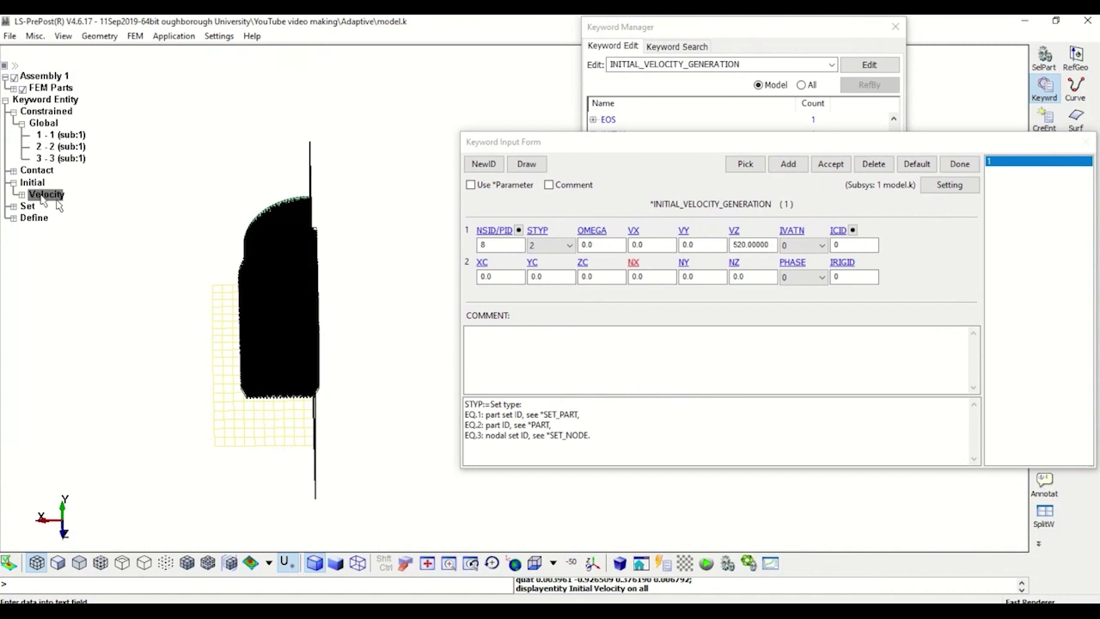
pyautogui.keyDown('ctrl'); pyautogui.moveTo(279, 374); pyautogui.dragTo(290, 307); pyautogui.keyUp('ctrl')
pyautogui.scroll(2, 289, 307)
pyautogui.scroll(-2, 289, 307)
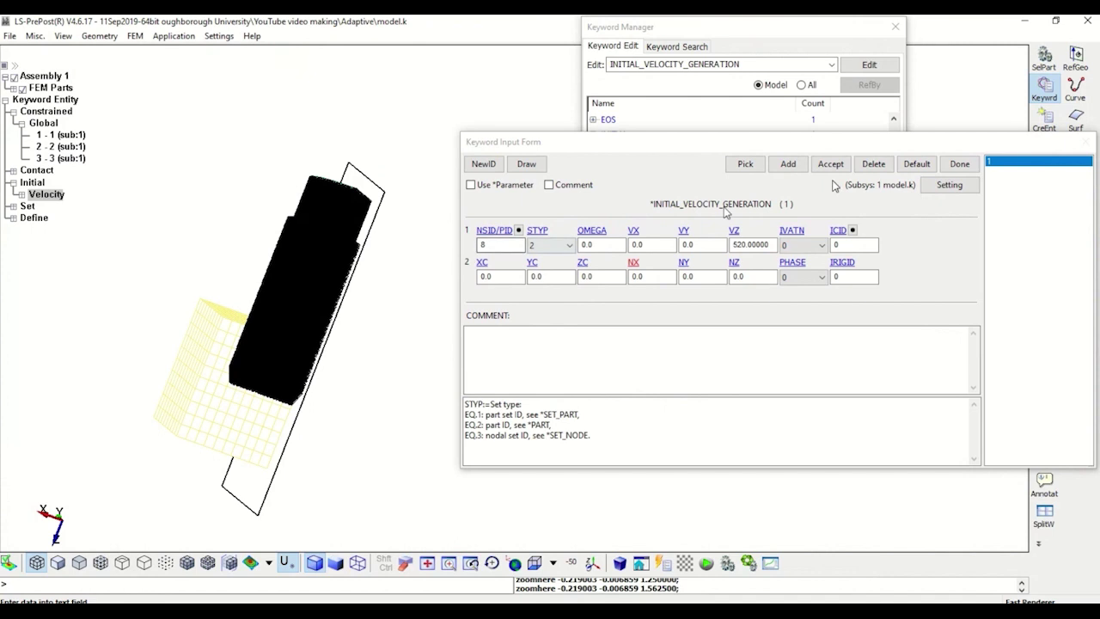
pyautogui.click(54, 196)
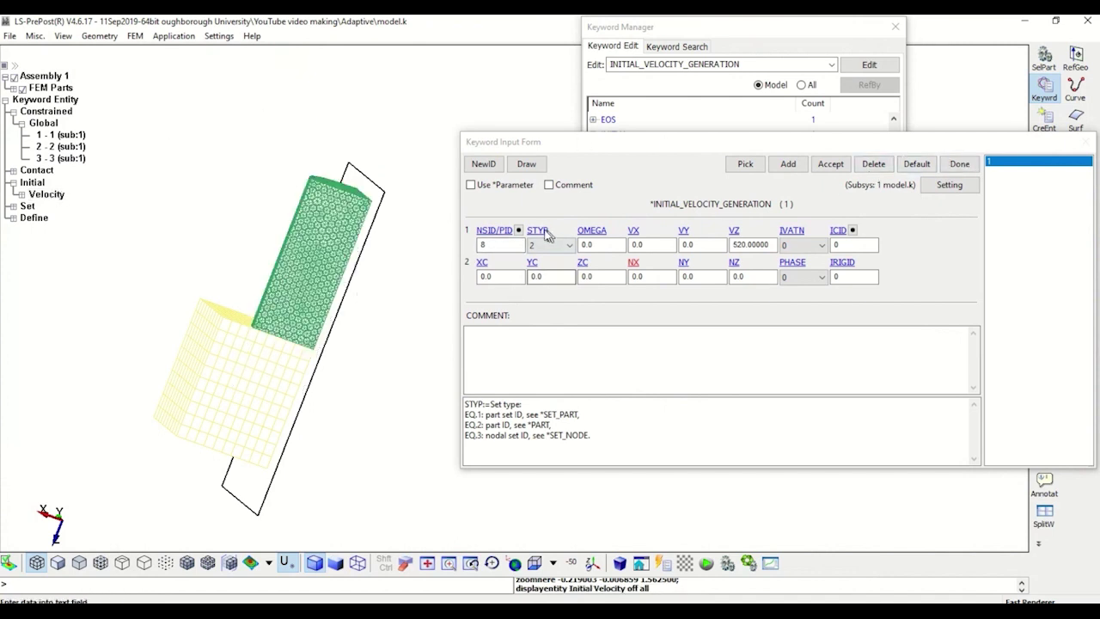
# Check the STYP part ID option and the VZ velocity in the INITIAL_VELOCITY_GENERATION card, and close the form.
pyautogui.click(543, 234)
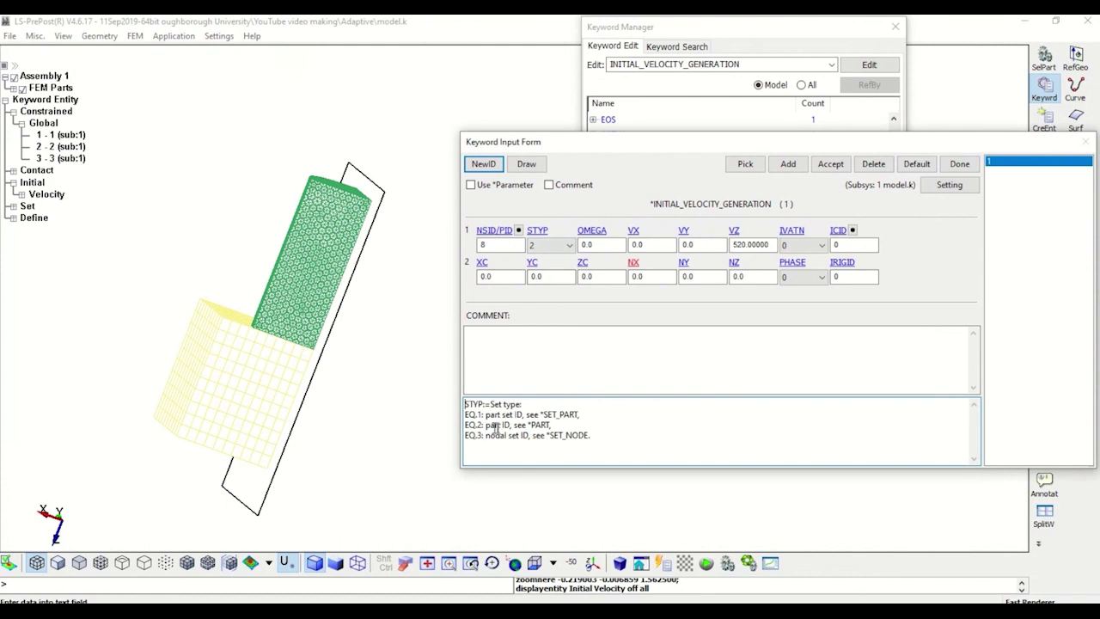
pyautogui.moveTo(496, 428); pyautogui.dragTo(518, 426)
pyautogui.moveTo(773, 245); pyautogui.dragTo(722, 244)
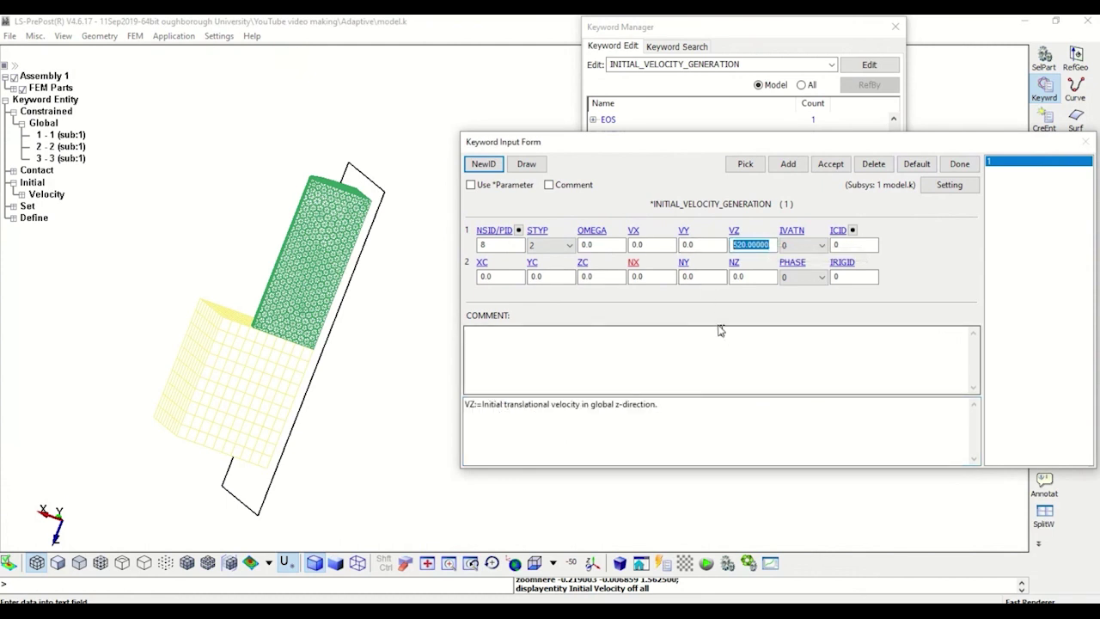
pyautogui.click(959, 163)
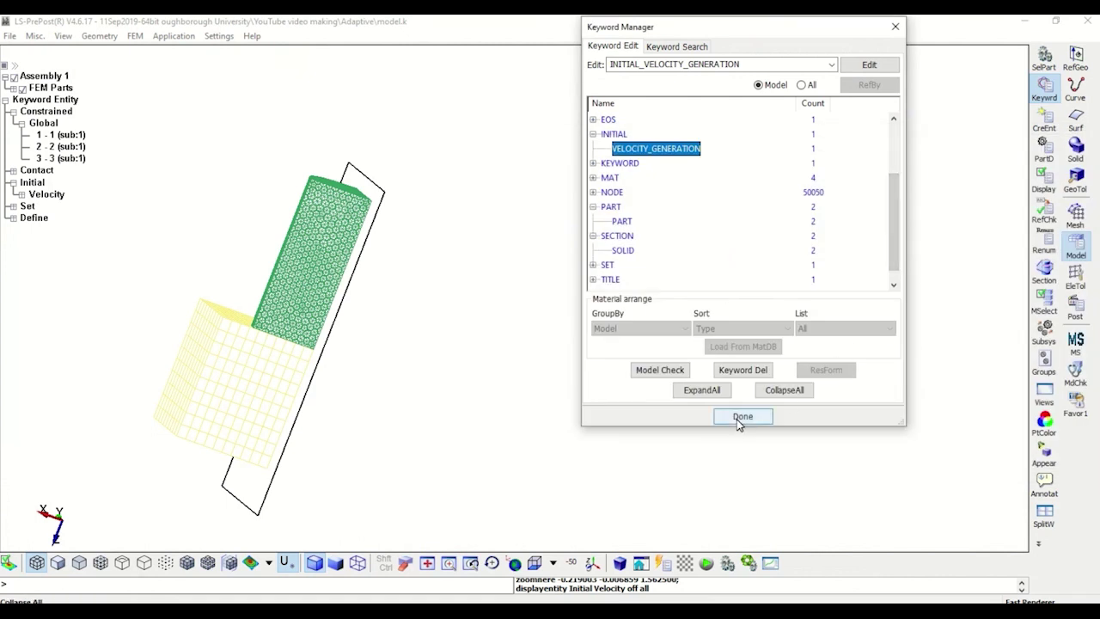
# Open the KEYWORD card from the KEYWORD group, check its MEMORY value and close the form.
pyautogui.click(893, 284)
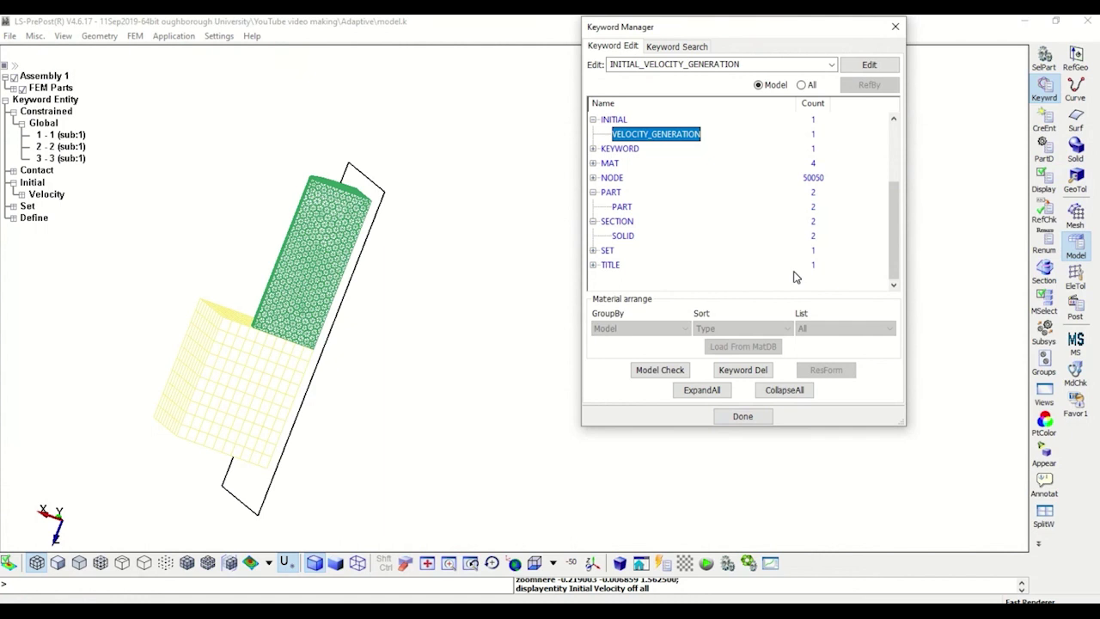
pyautogui.click(596, 149)
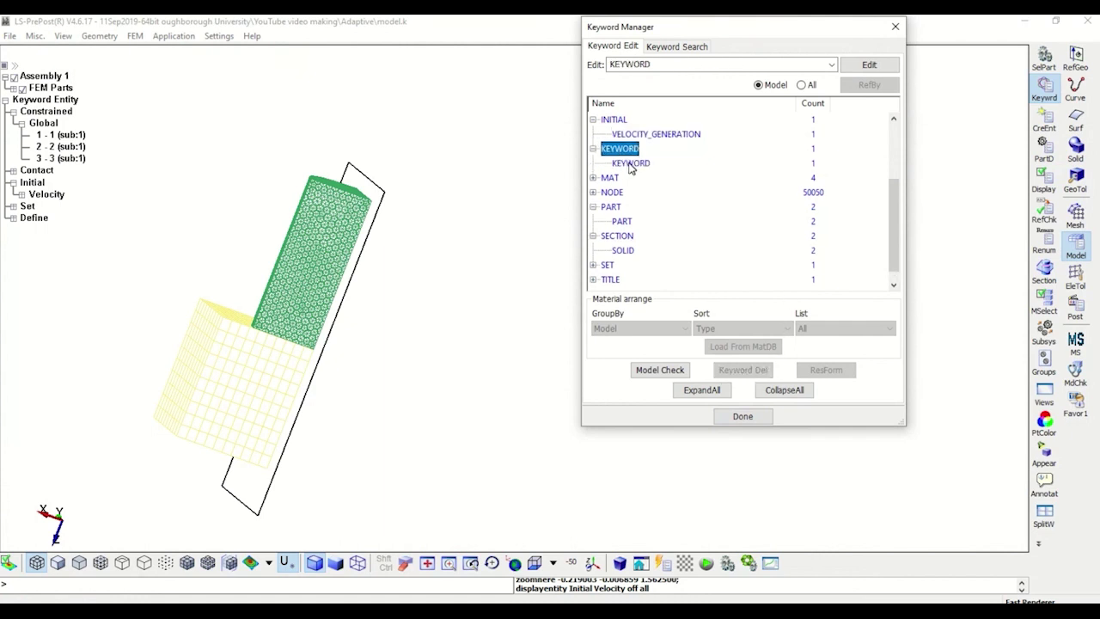
pyautogui.doubleClick(626, 164)
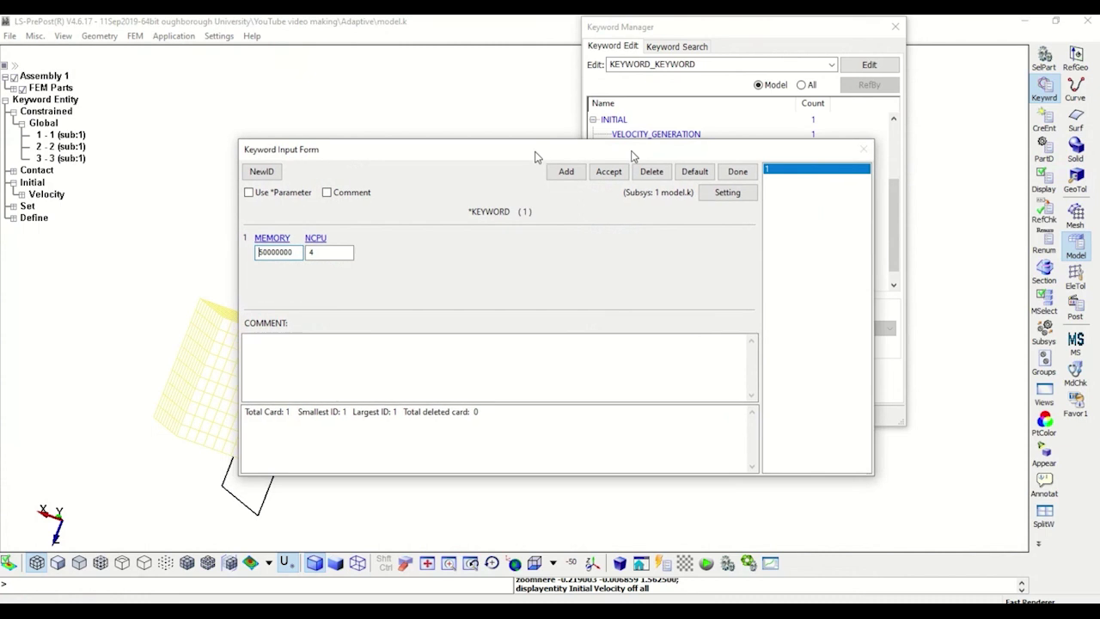
pyautogui.moveTo(540, 153); pyautogui.dragTo(714, 146)
pyautogui.moveTo(465, 246); pyautogui.dragTo(454, 247)
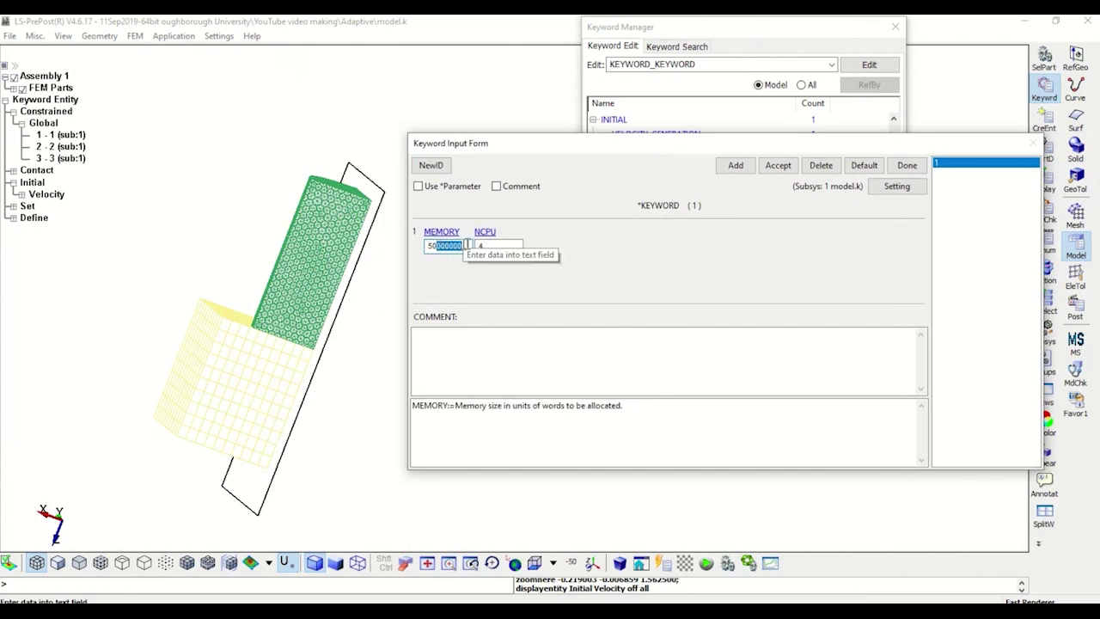
pyautogui.click(466, 246)
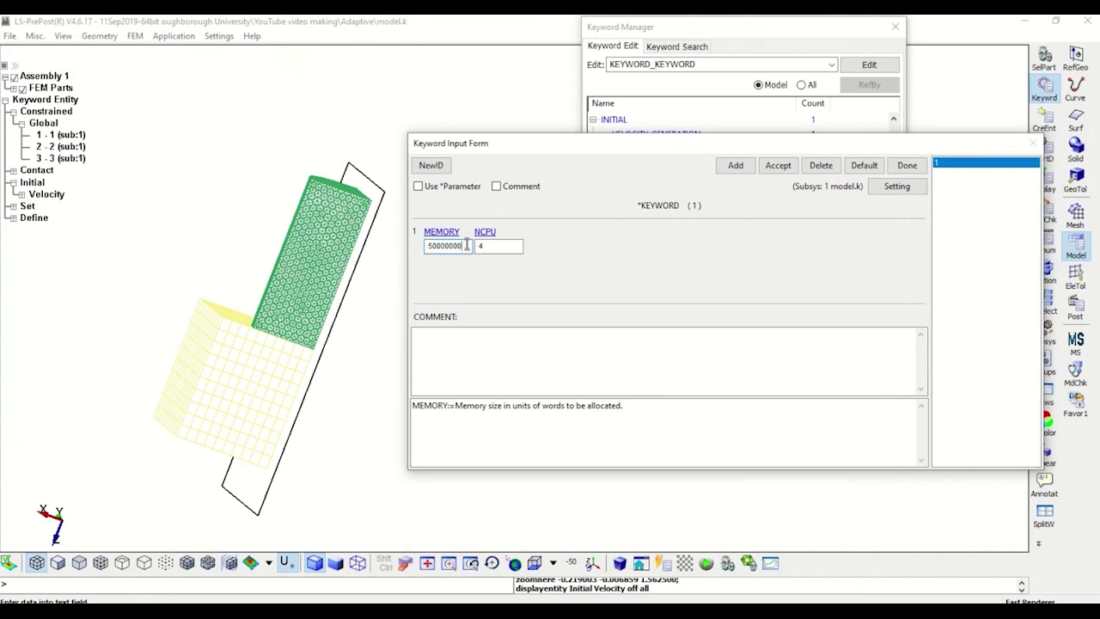
pyautogui.click(897, 169)
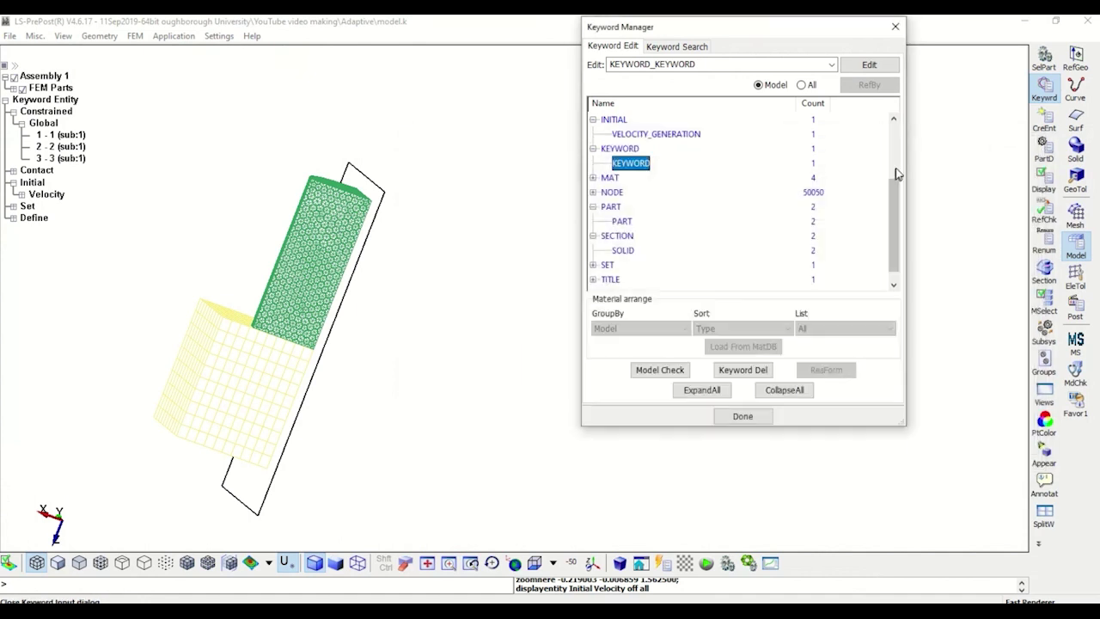
# Close the Keyword Manager and bring up the open File Explorer windows.
pyautogui.click(767, 418)
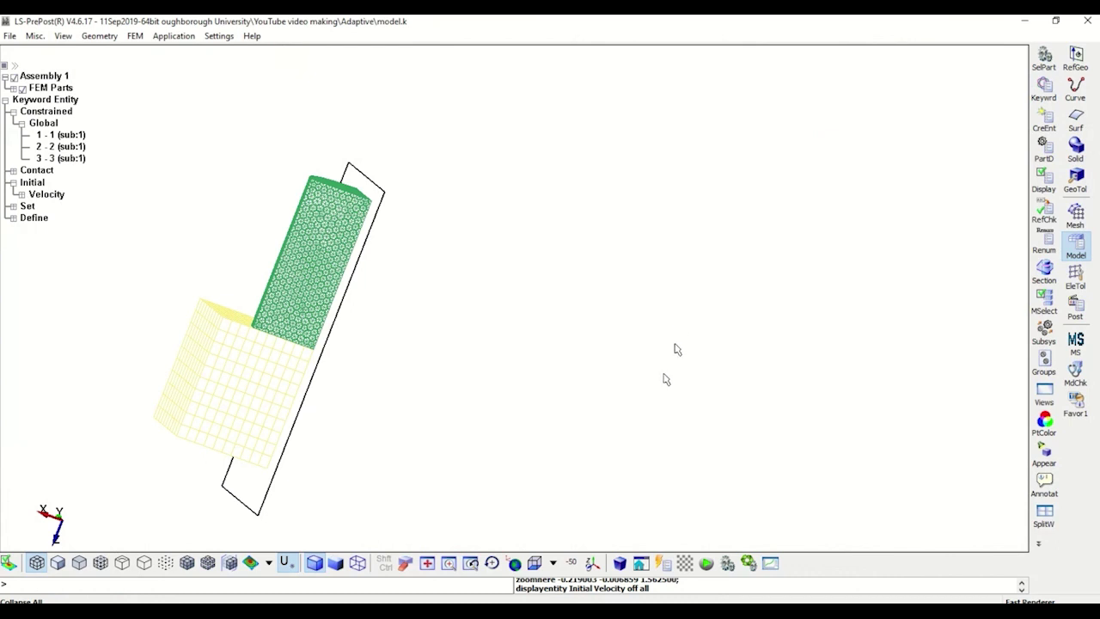
pyautogui.moveTo(387, 610)
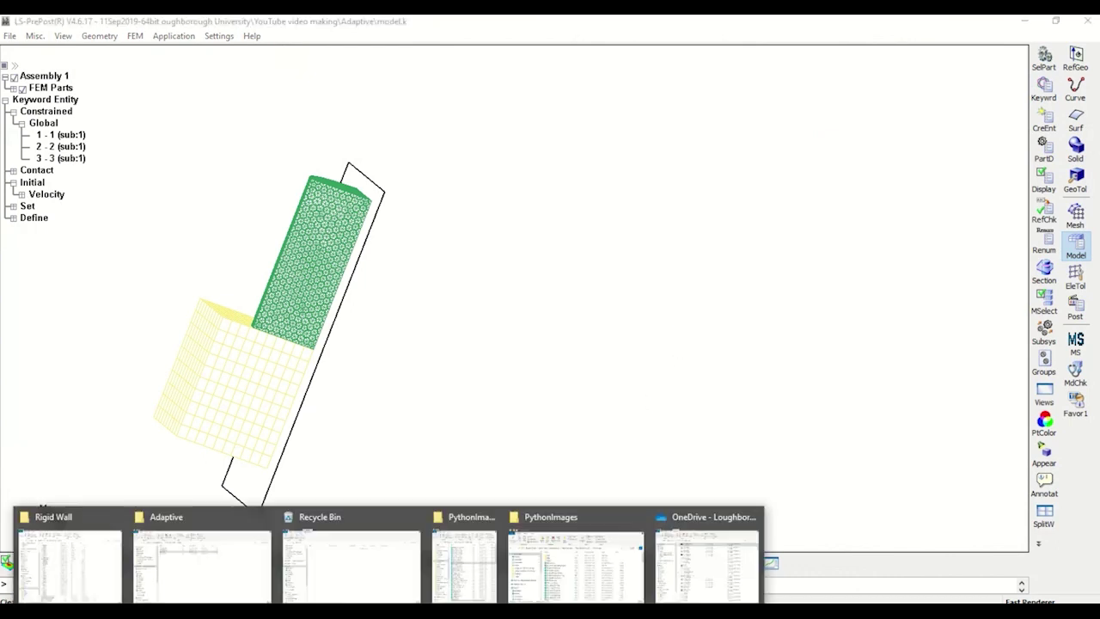